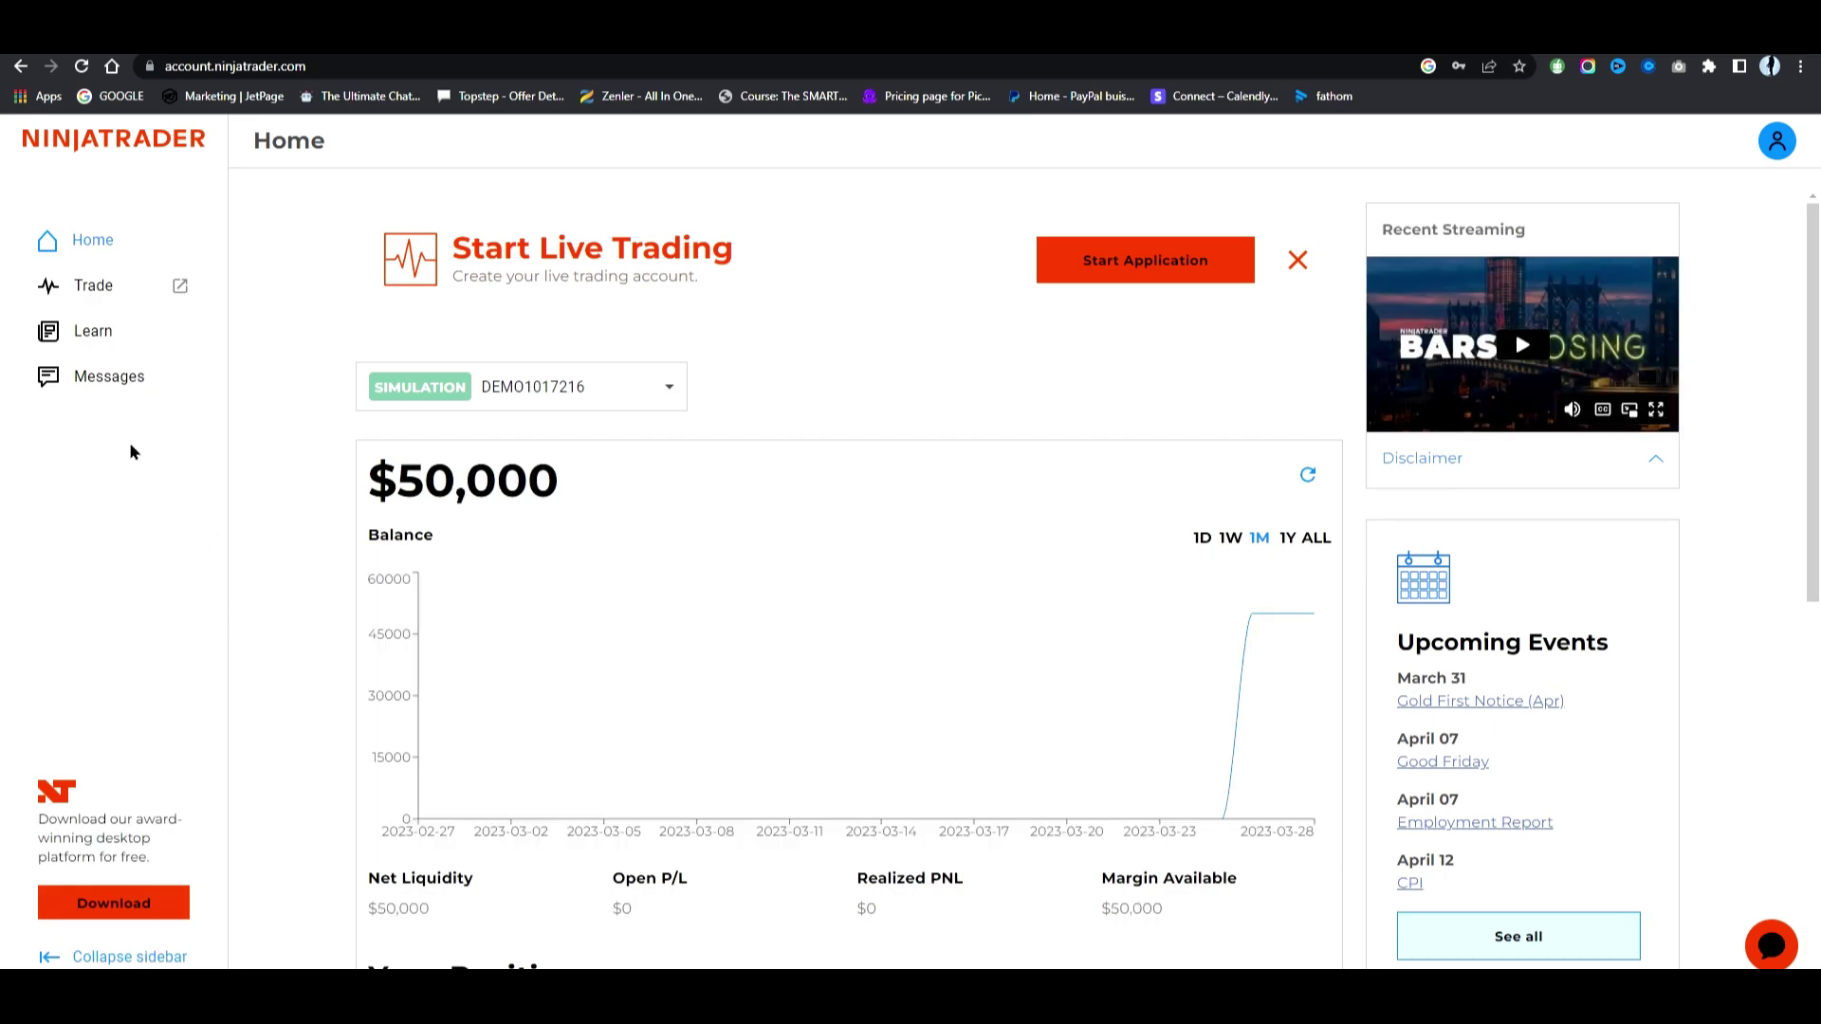
Open the portal's desktop application Download page, then switch to the NinjaTrader Control Center
click(87, 911)
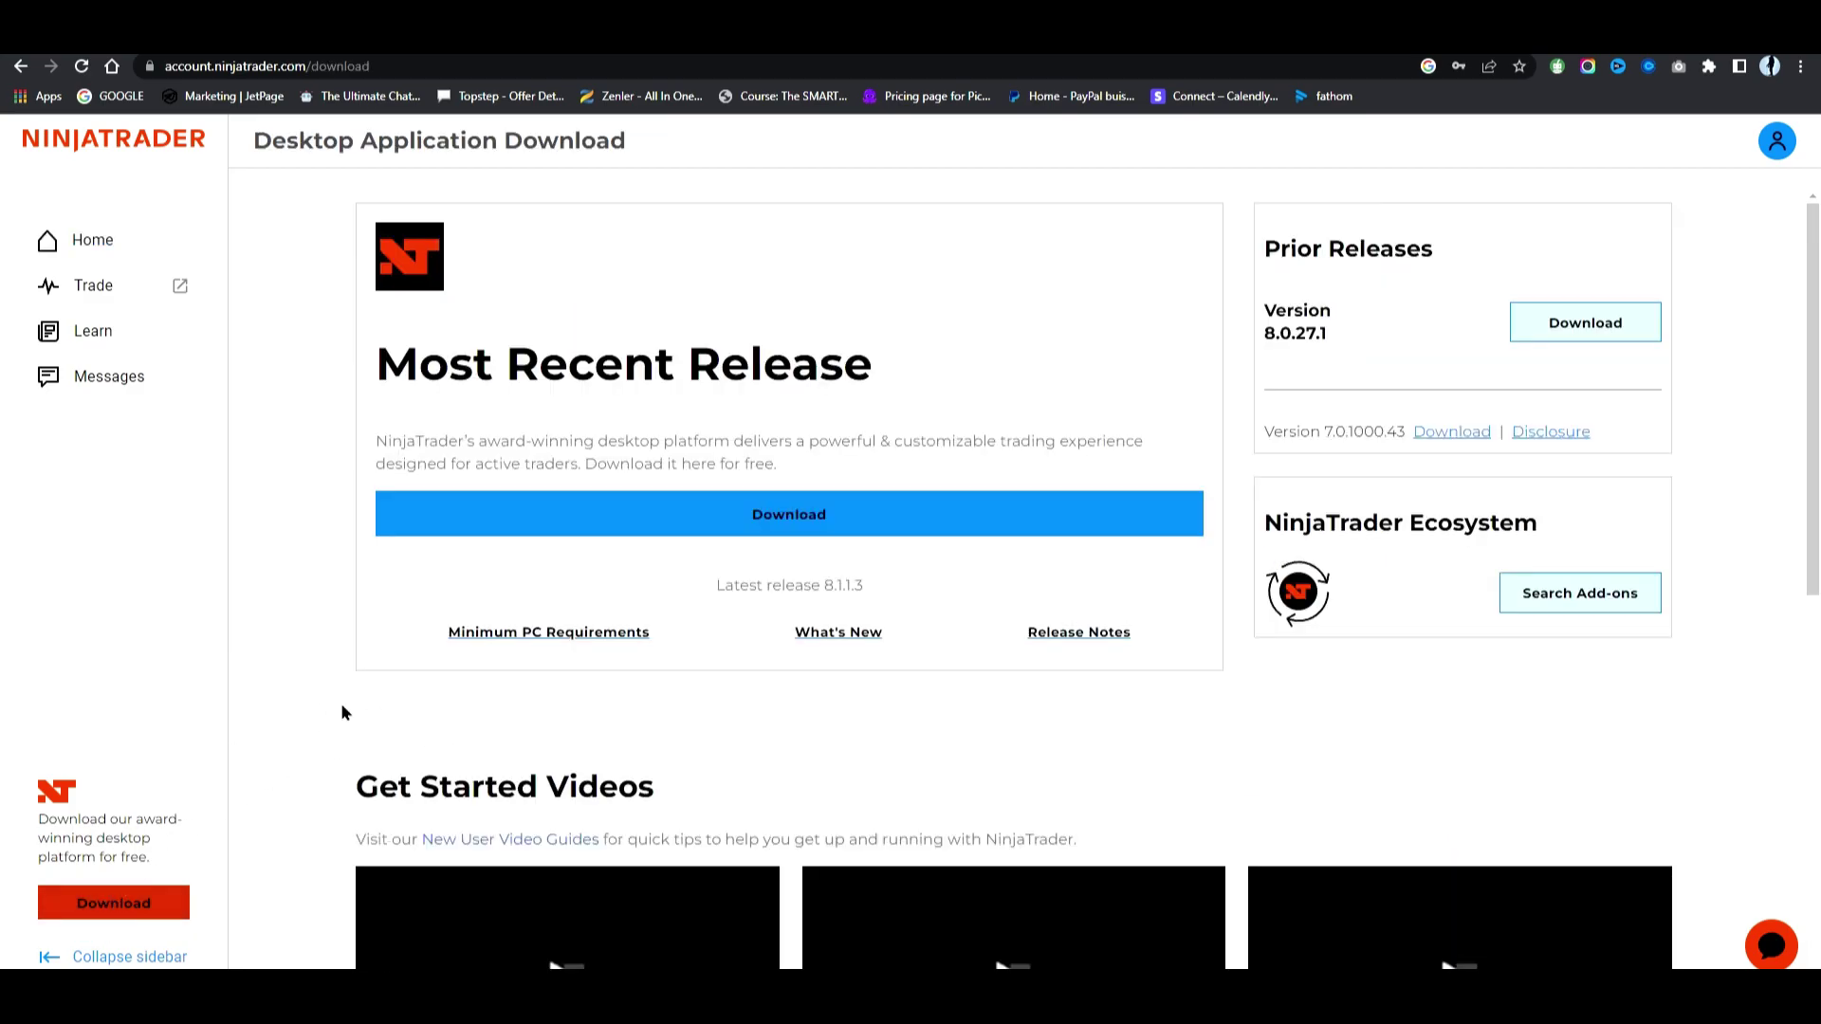
scroll(387, 685, down, 3)
scroll(398, 669, up, 3)
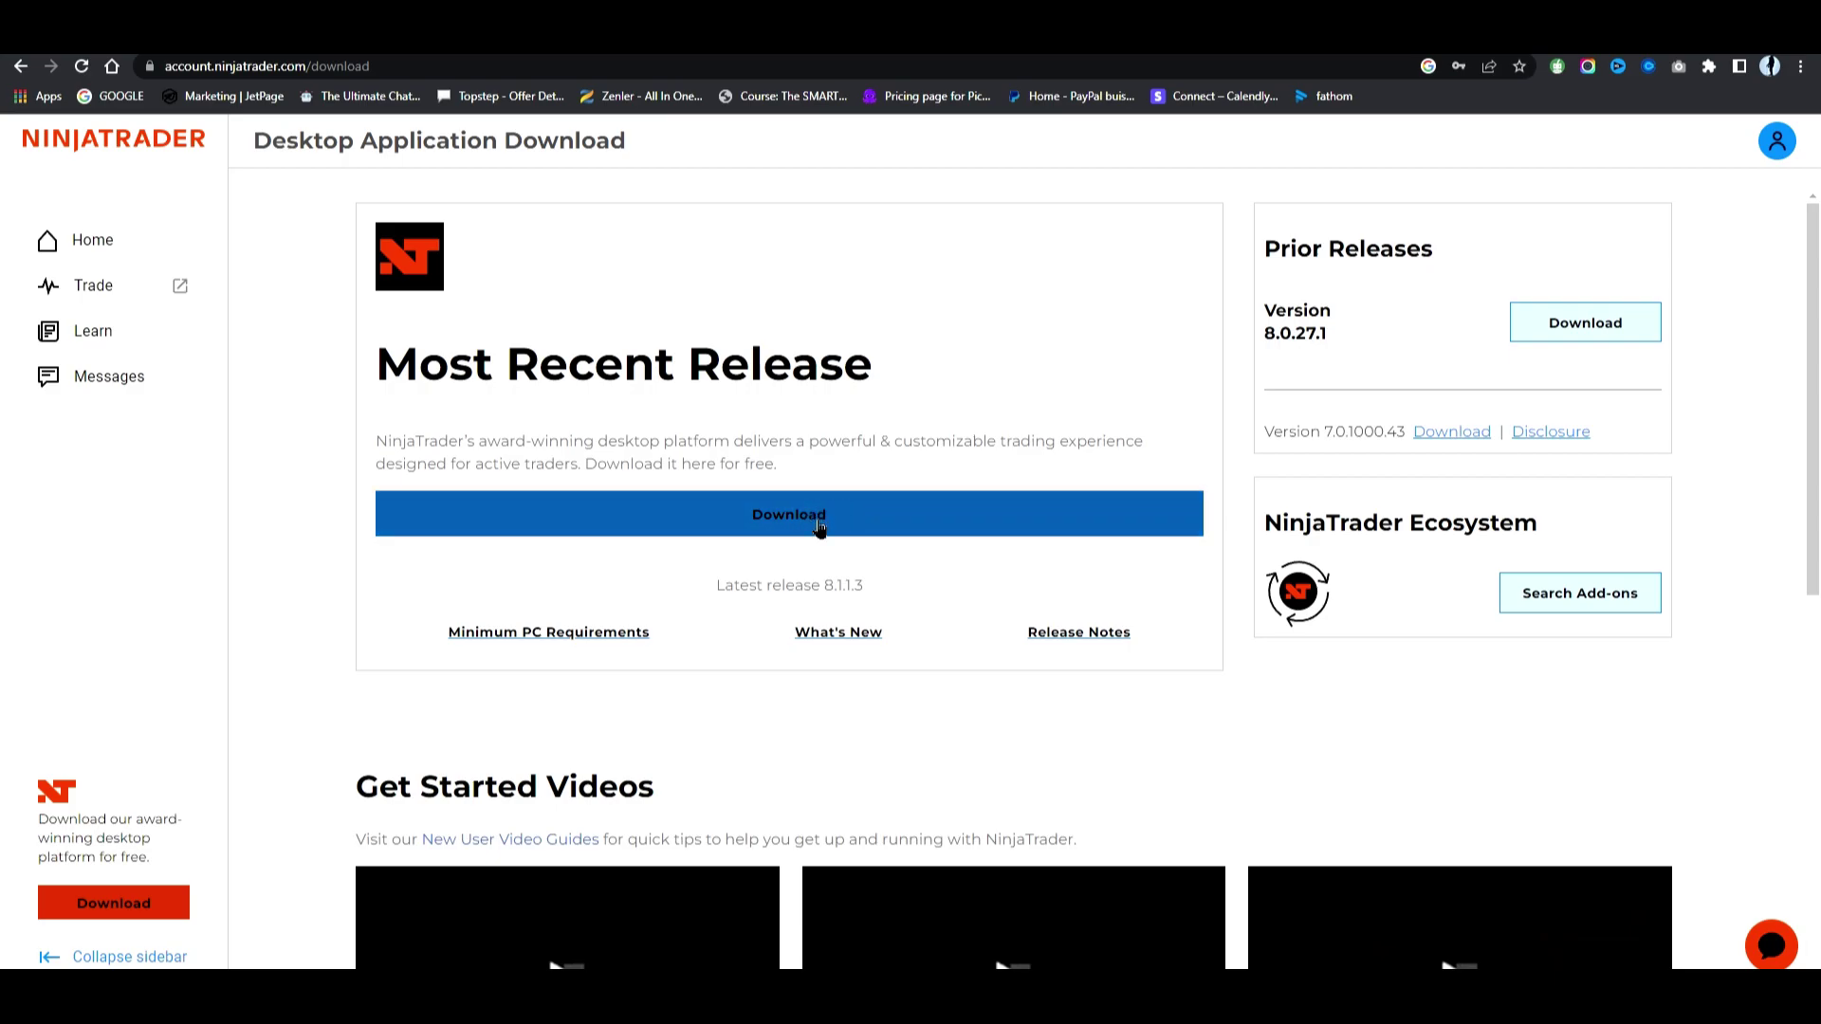
scroll(821, 527, down, 8)
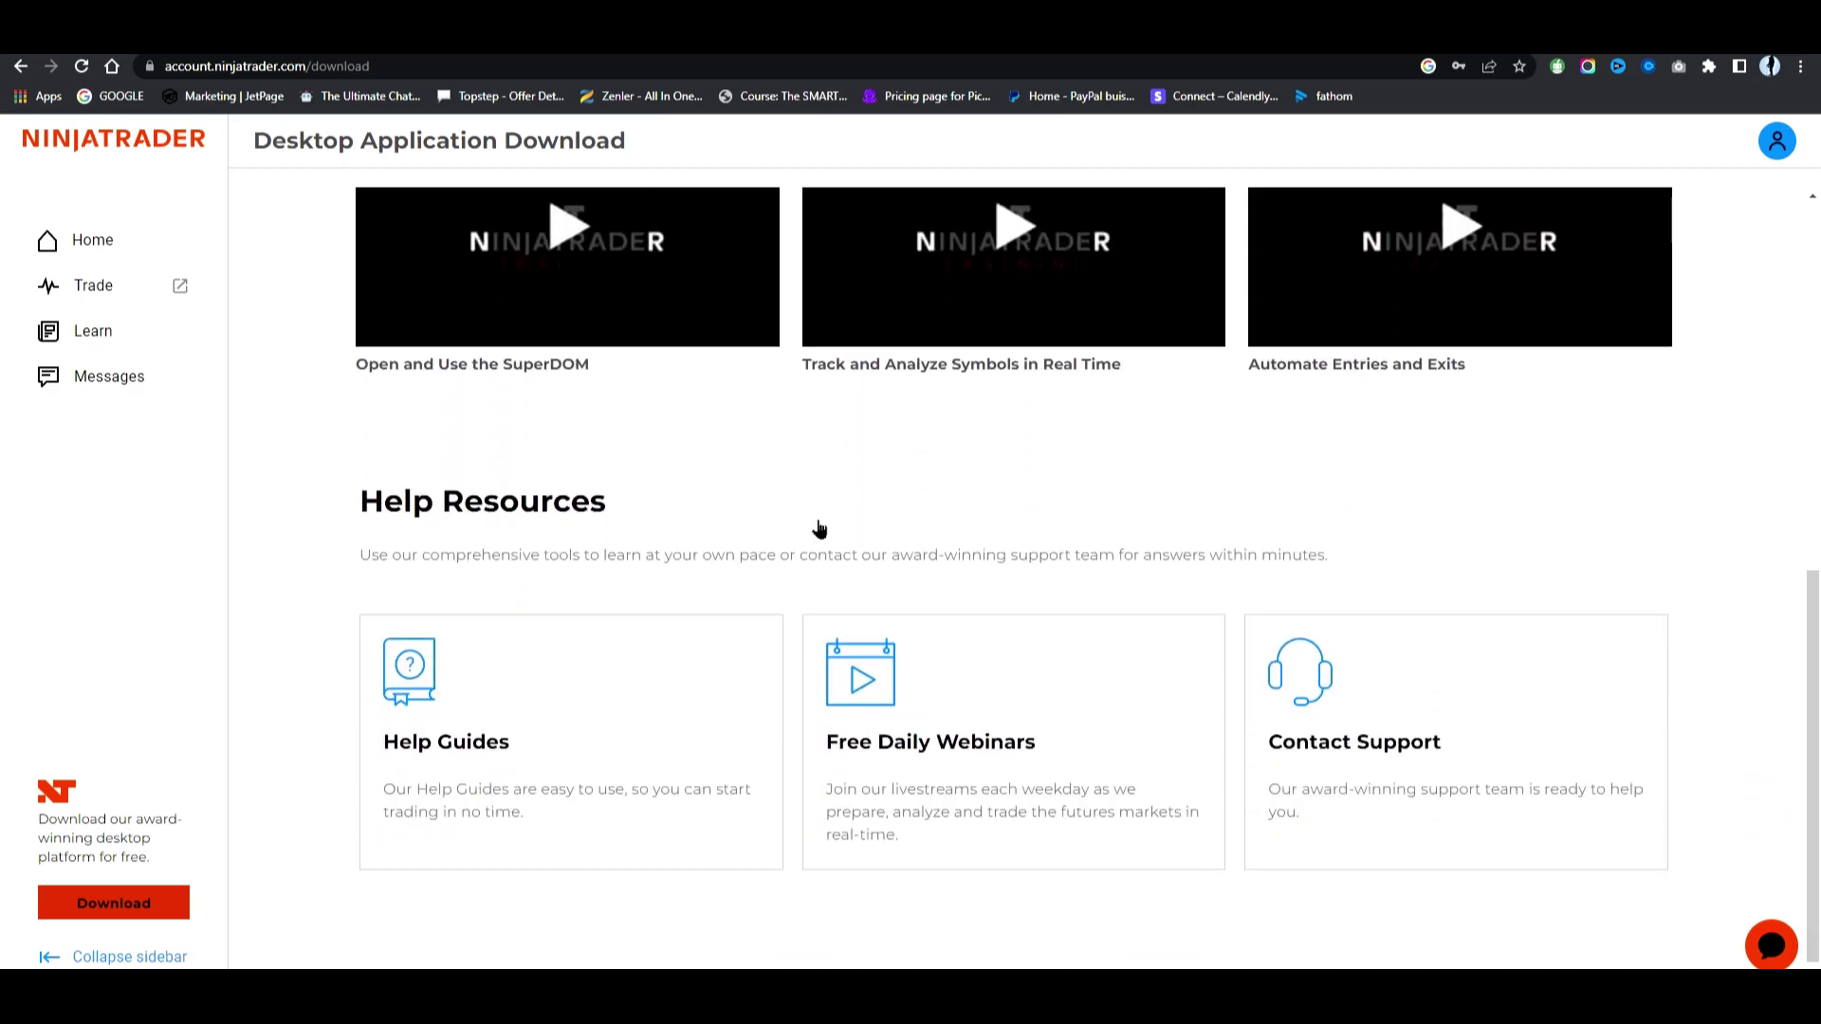
scroll(820, 527, up, 8)
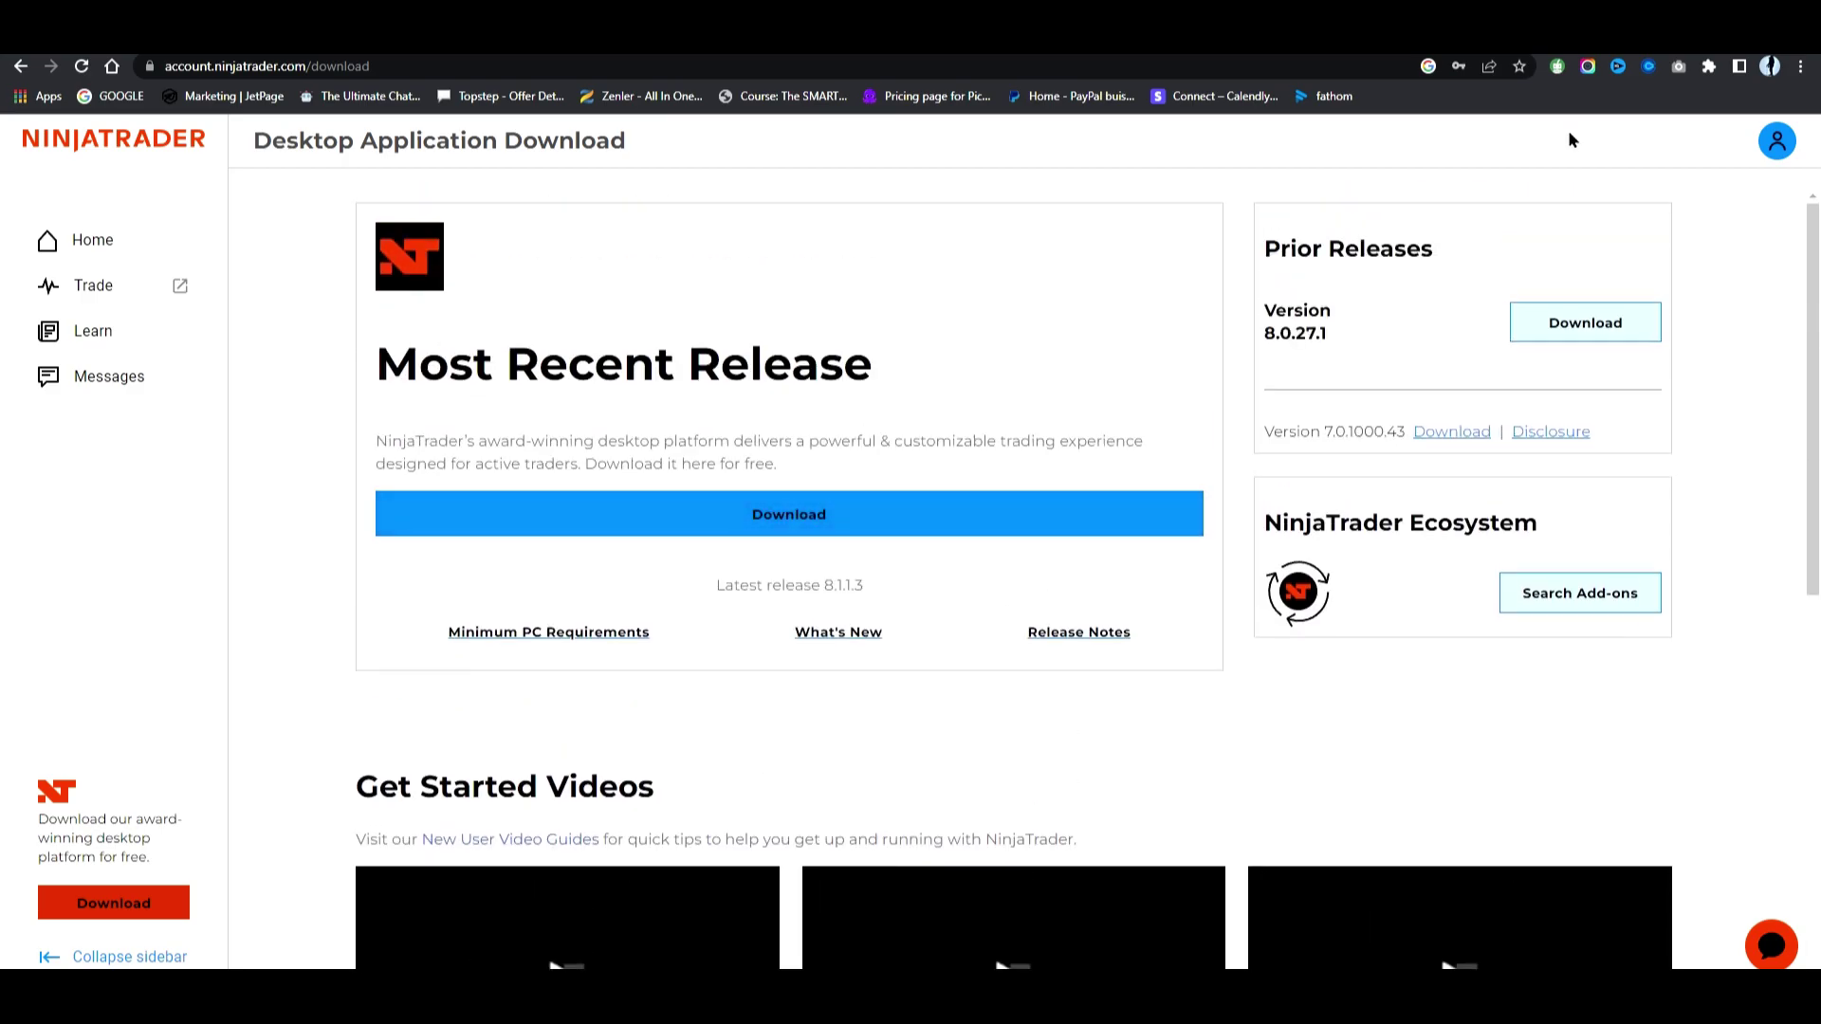
key(super+d)
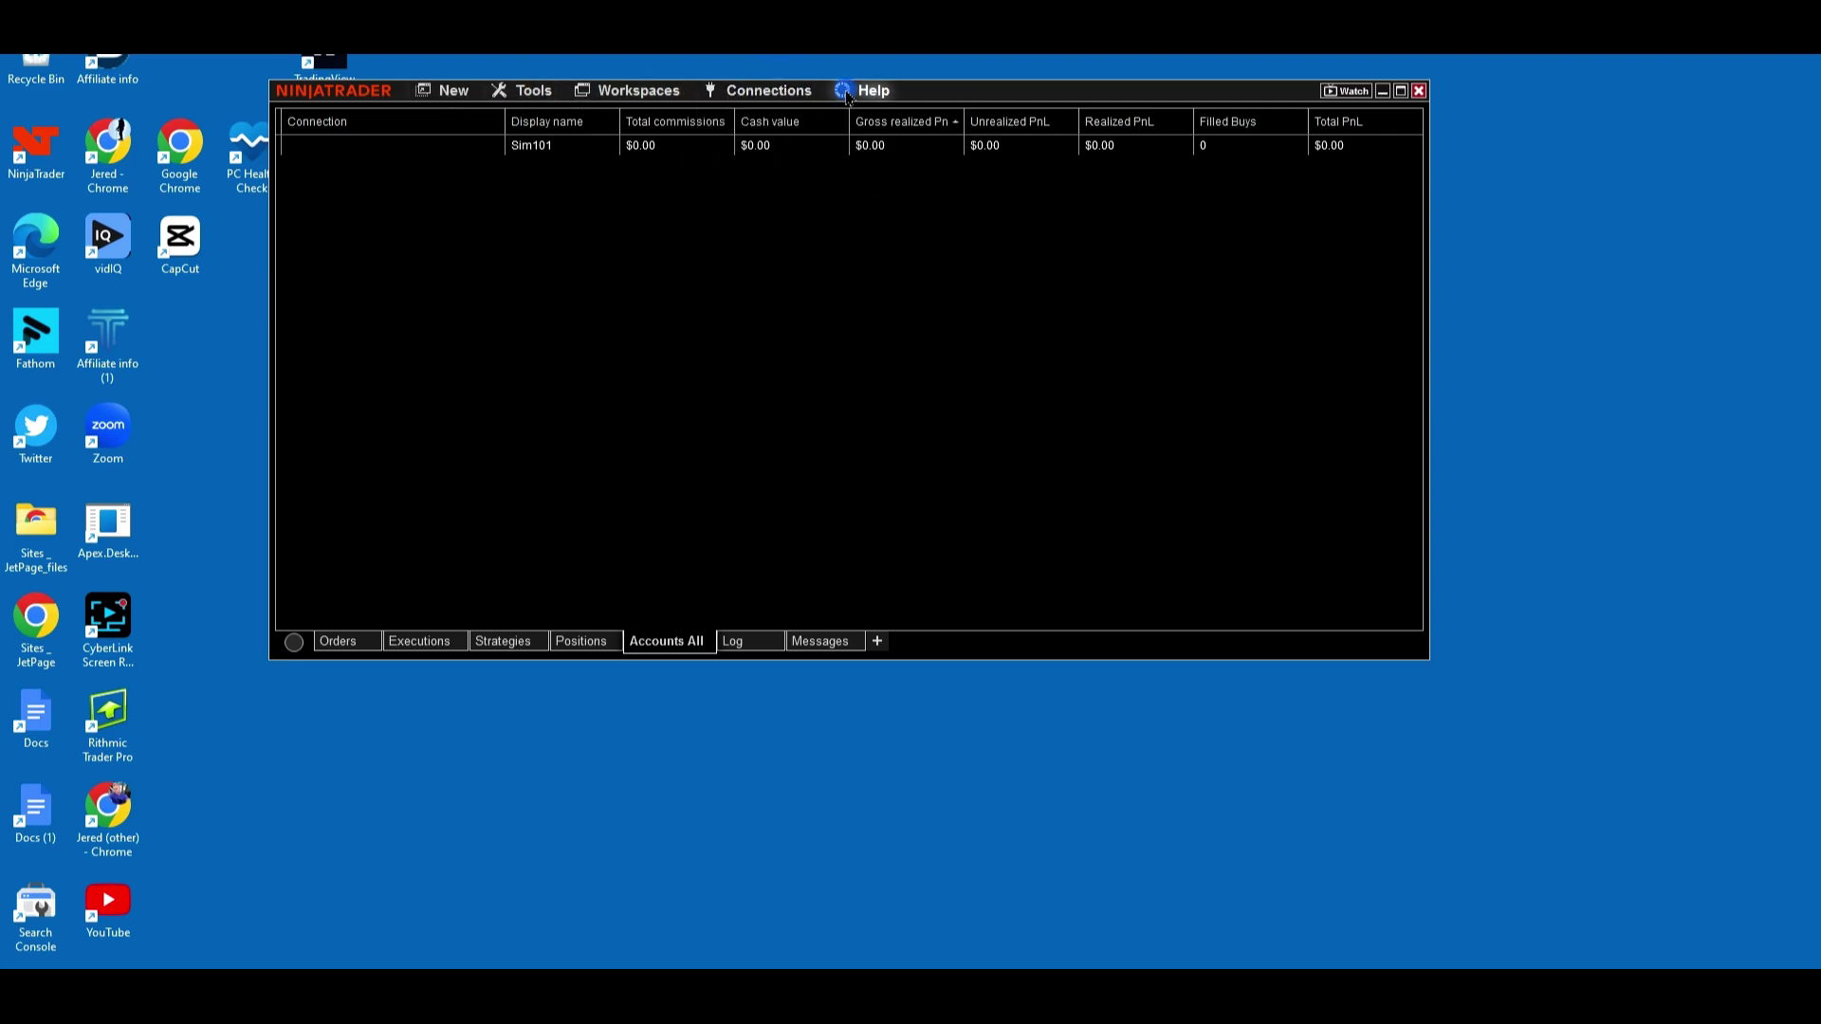
Use the Control Center's Help menu to open the Desktop Application Download page (release 8.1.1.3)
mouse_move(873, 97)
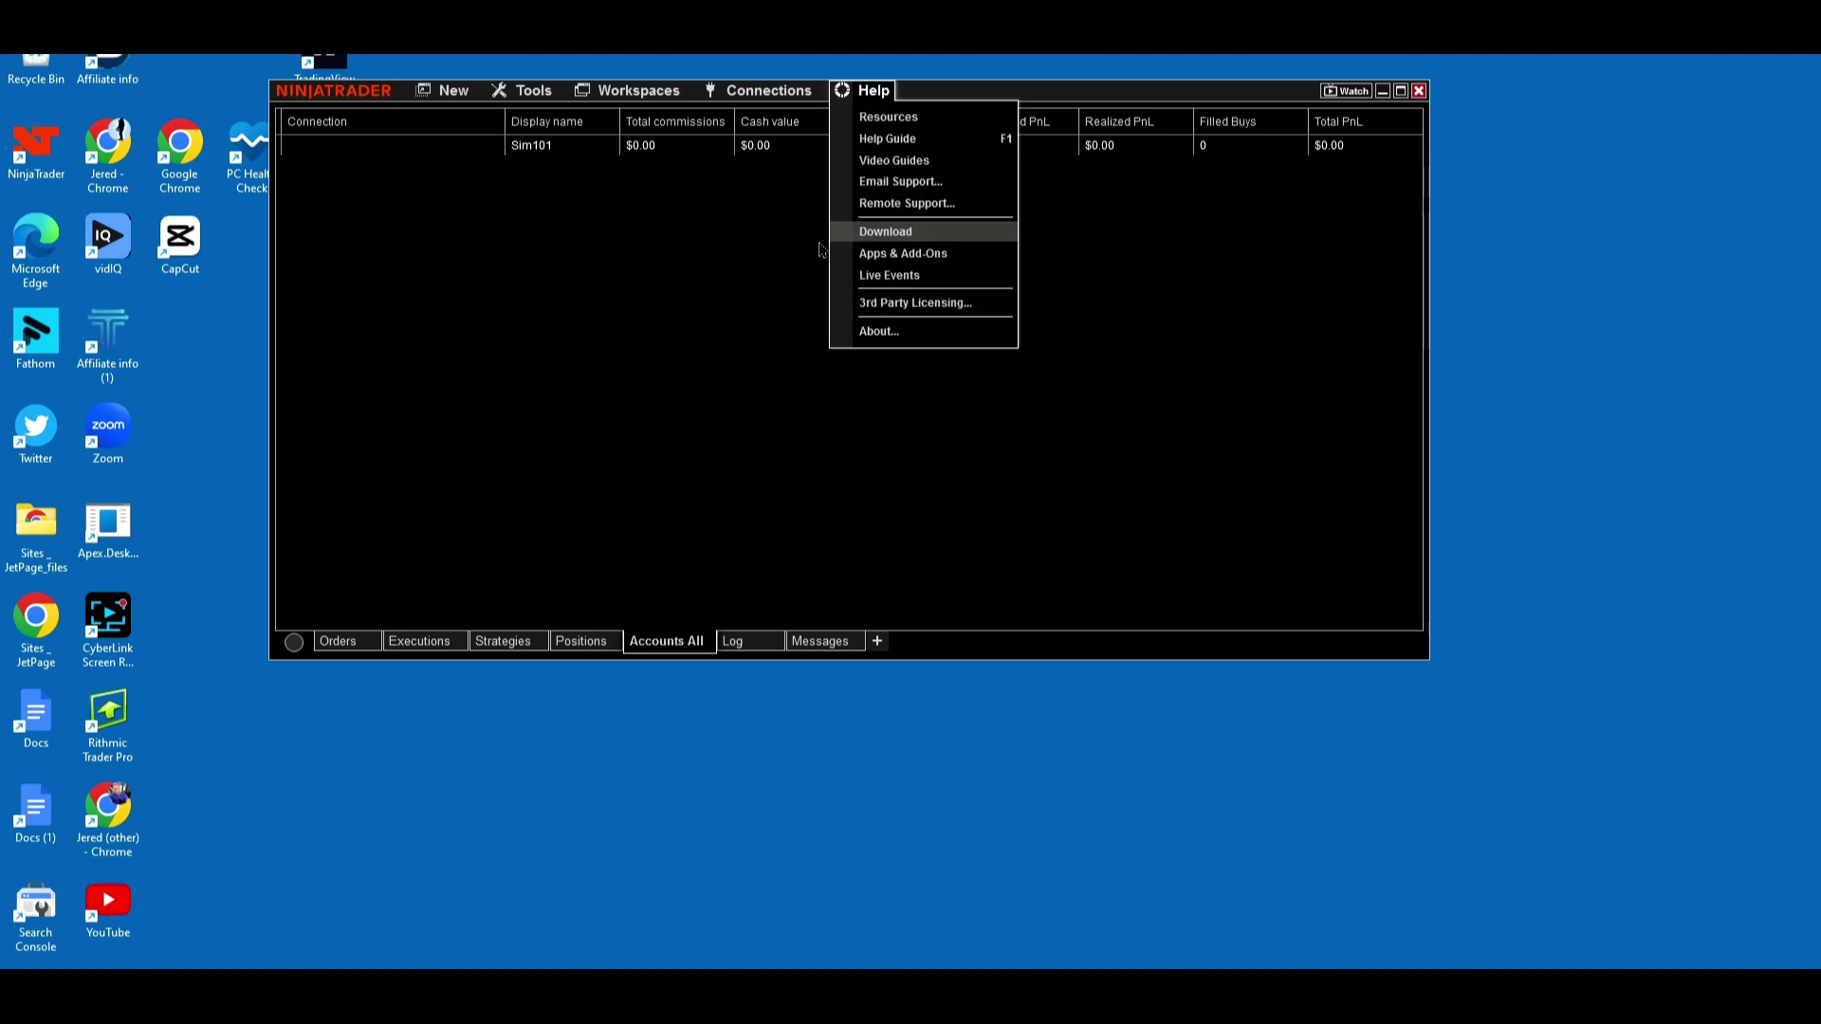
click(1172, 607)
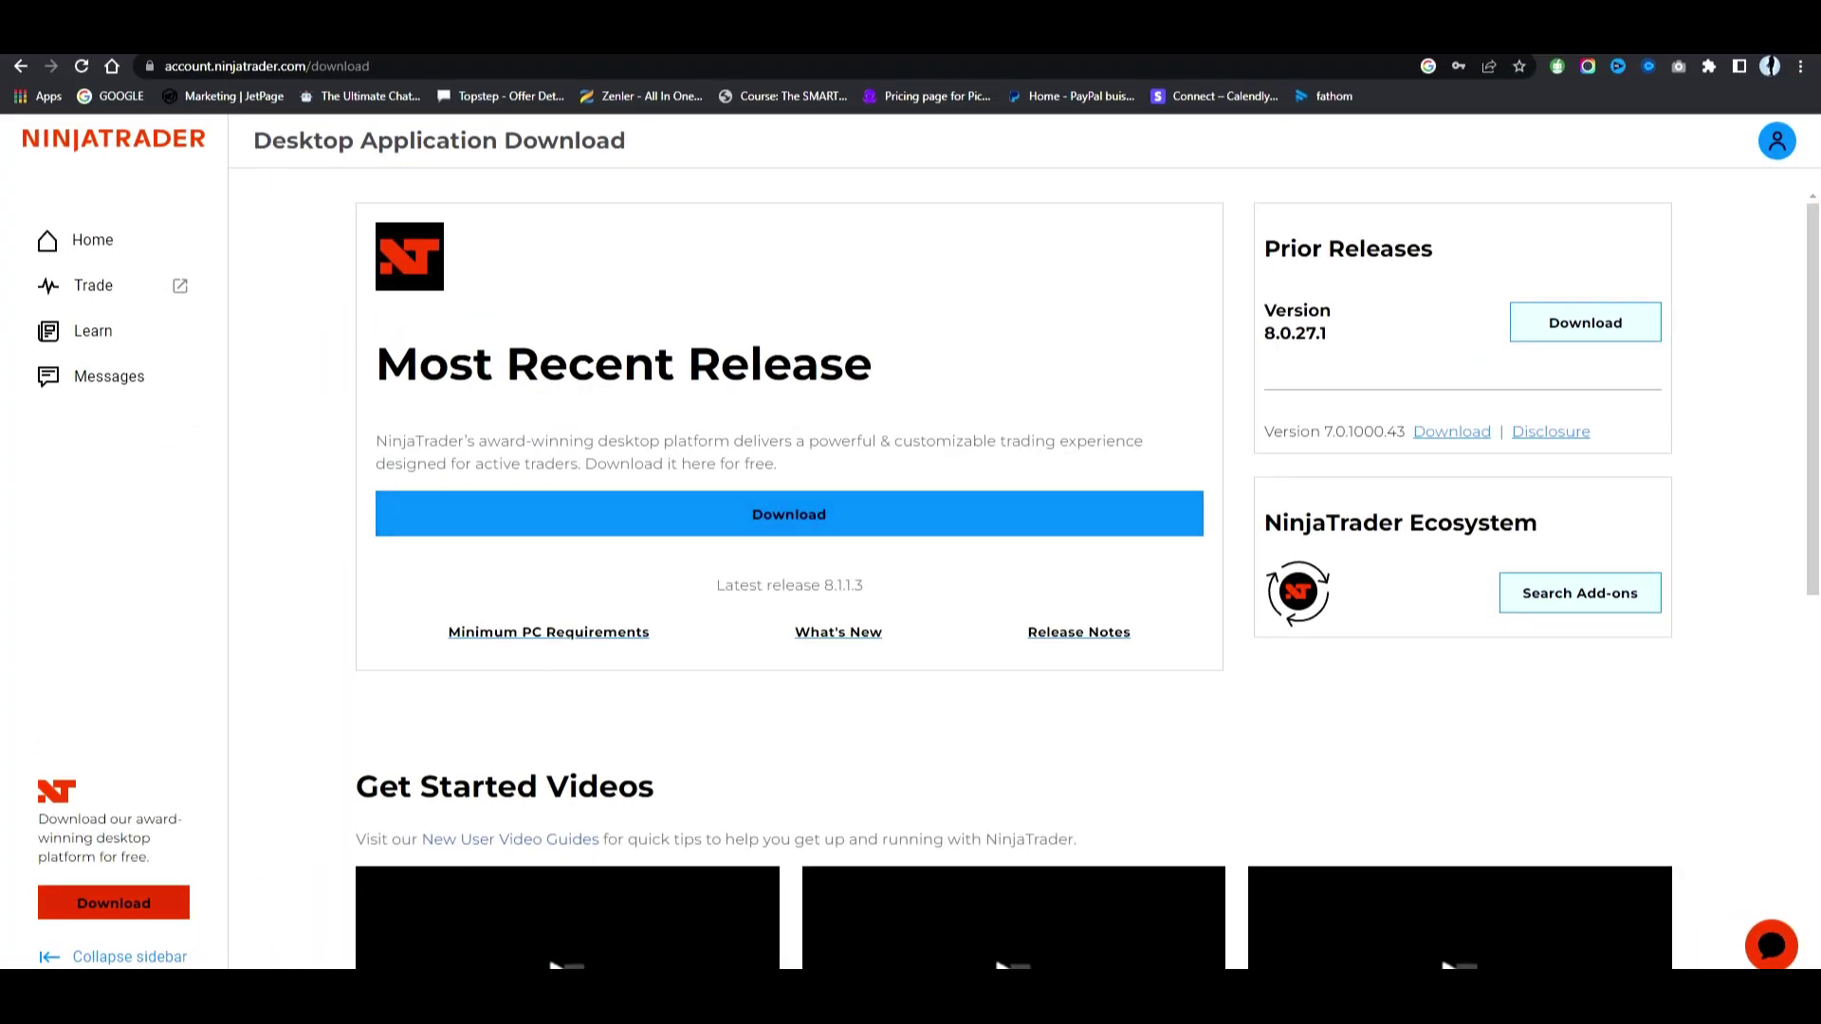
Search for bulenox in a new browser tab and log in to the Bulenox member area
key(ctrl+t)
click(790, 428)
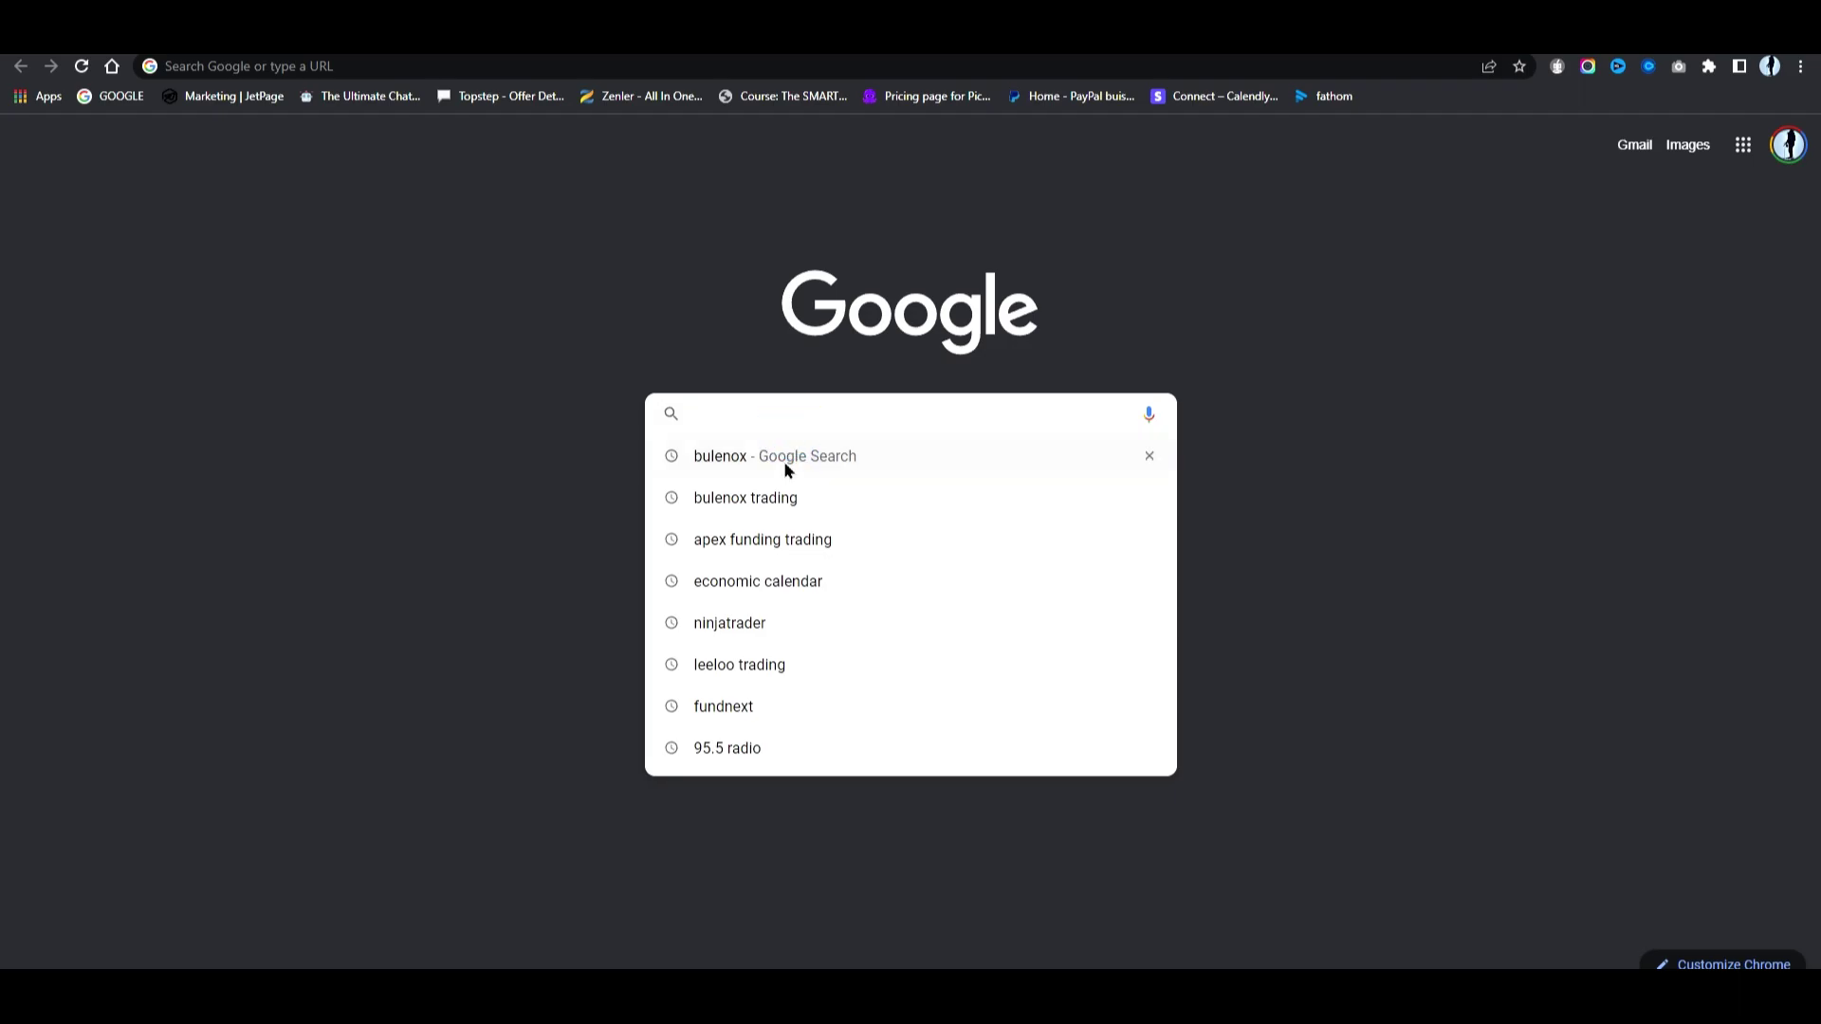
click(783, 461)
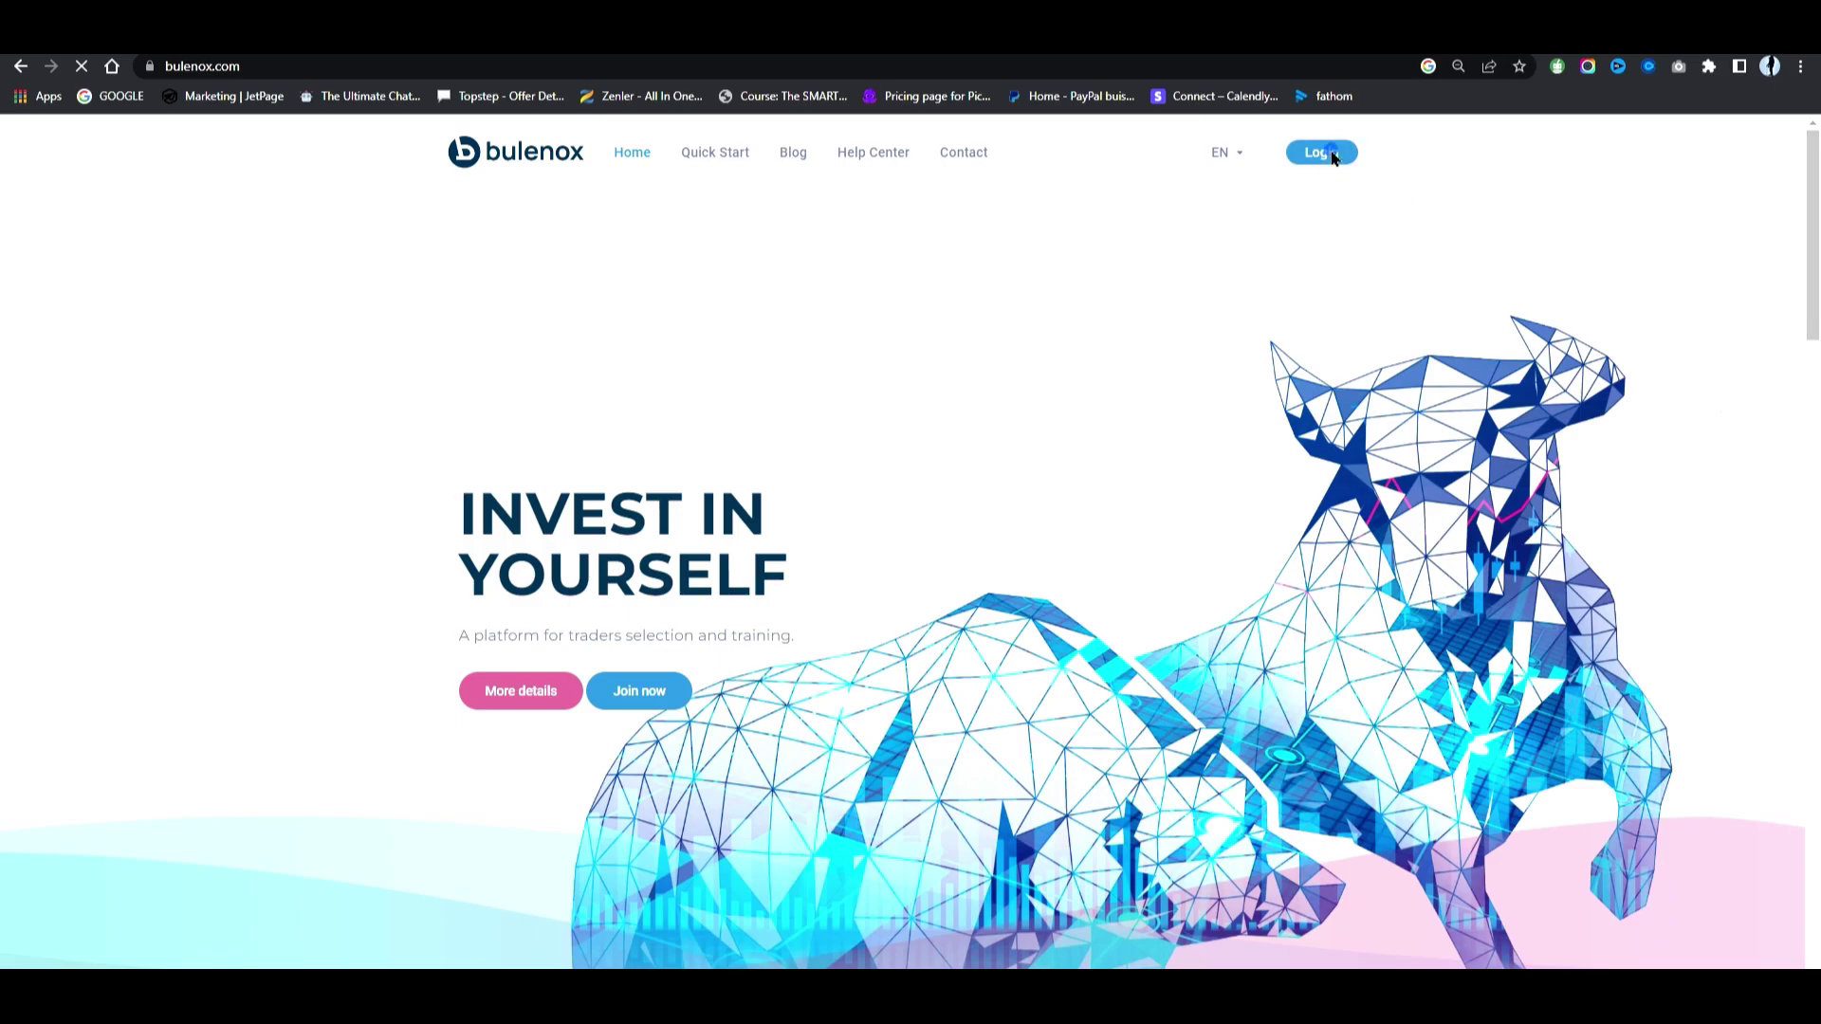
click(891, 499)
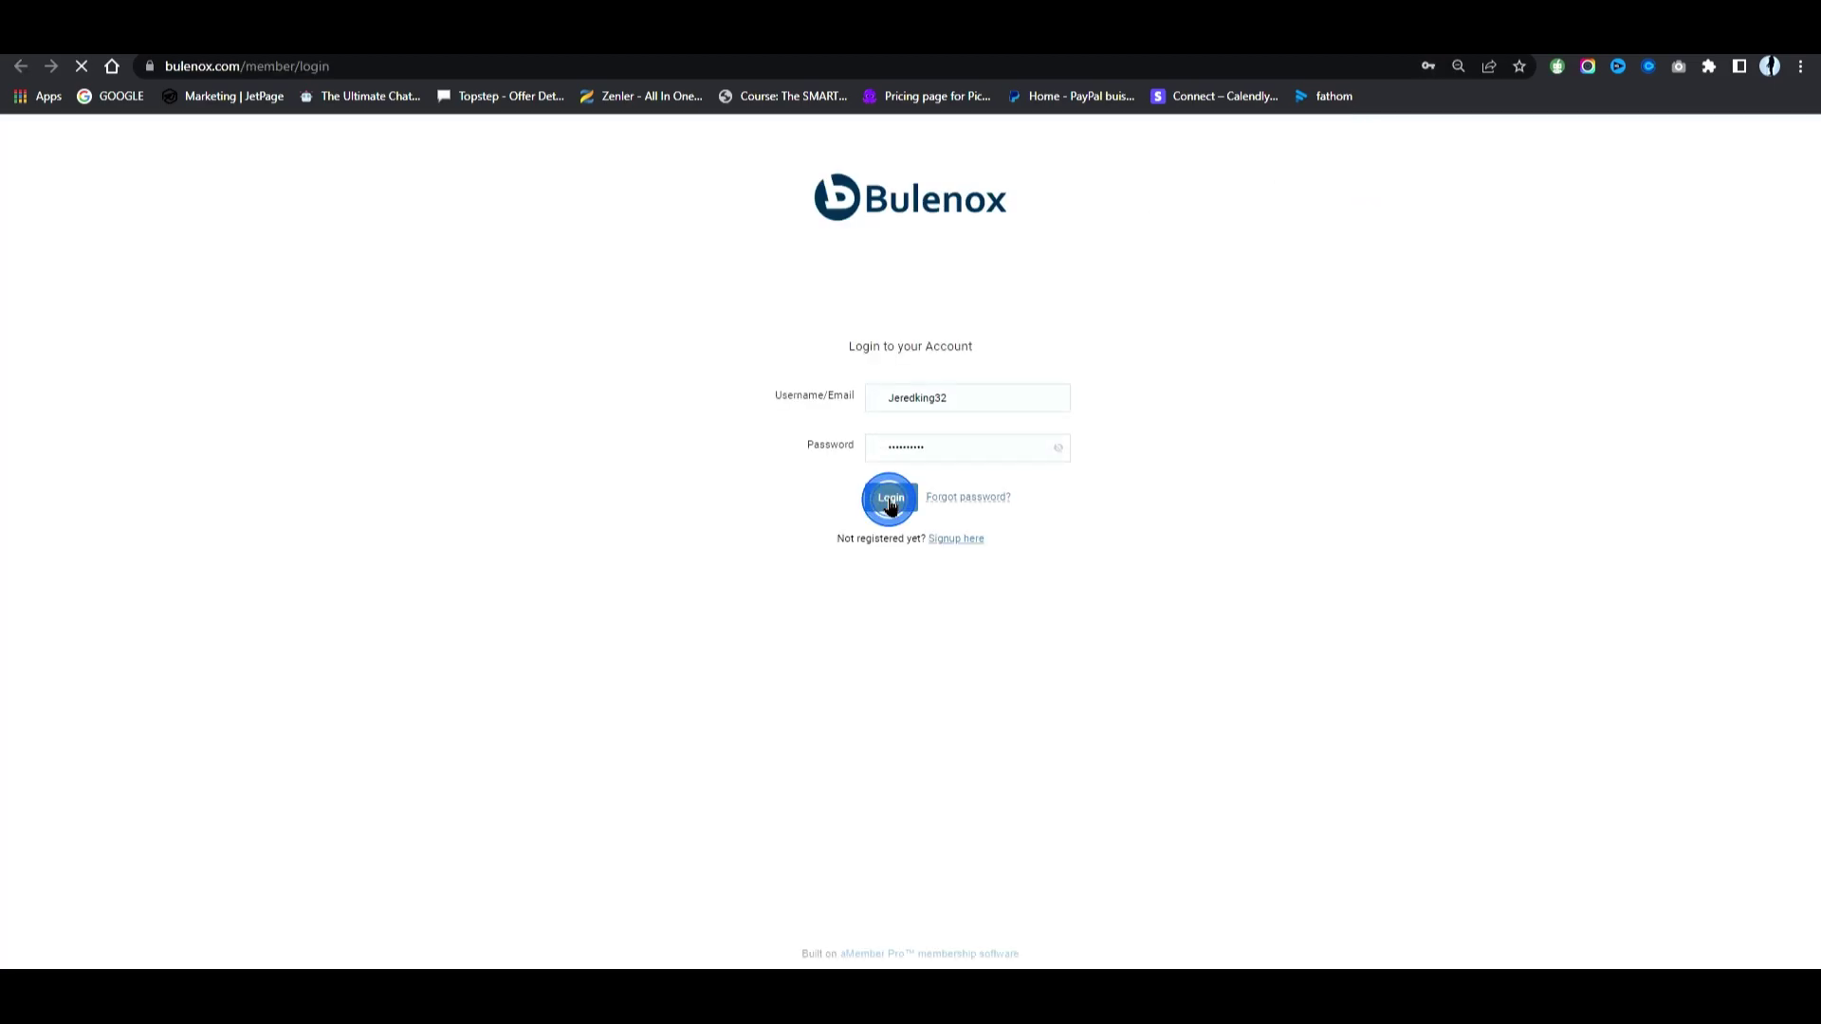
Select and copy the free NinjaTrader license key, then return to the NinjaTrader download tab
scroll(701, 434, down, 5)
scroll(701, 434, up, 6)
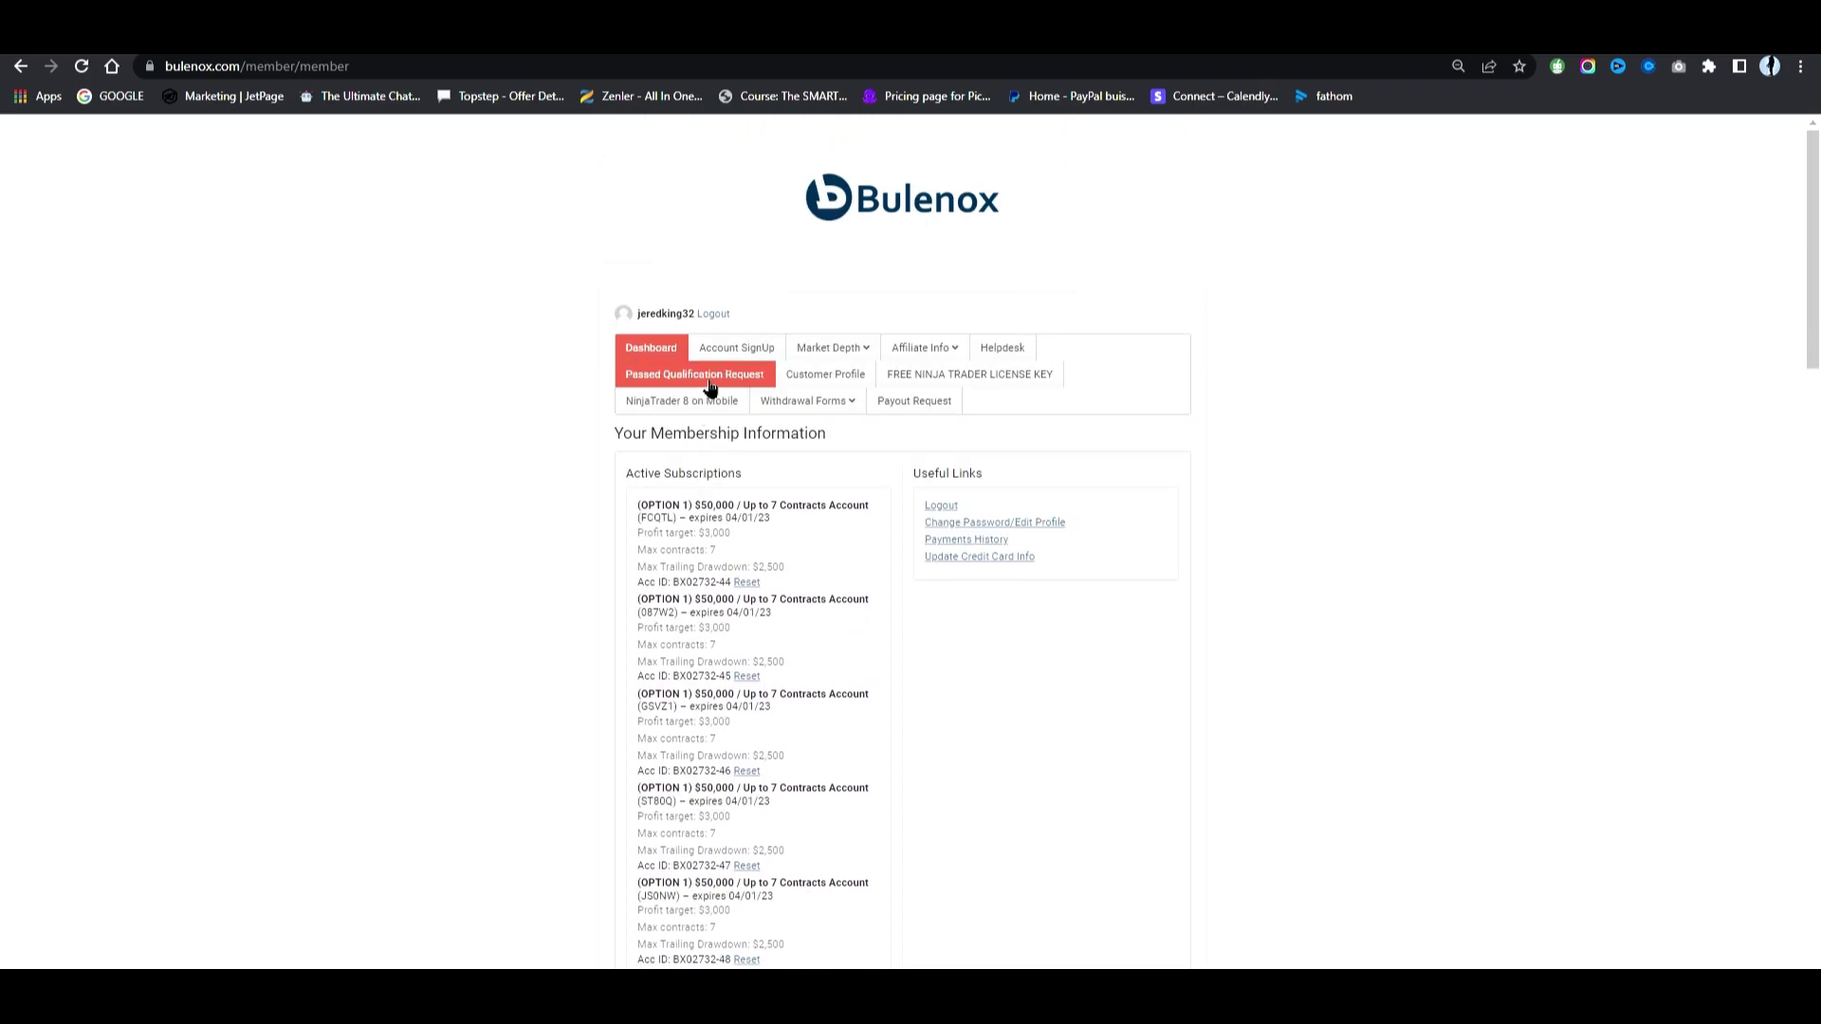
scroll(718, 385, up, 5)
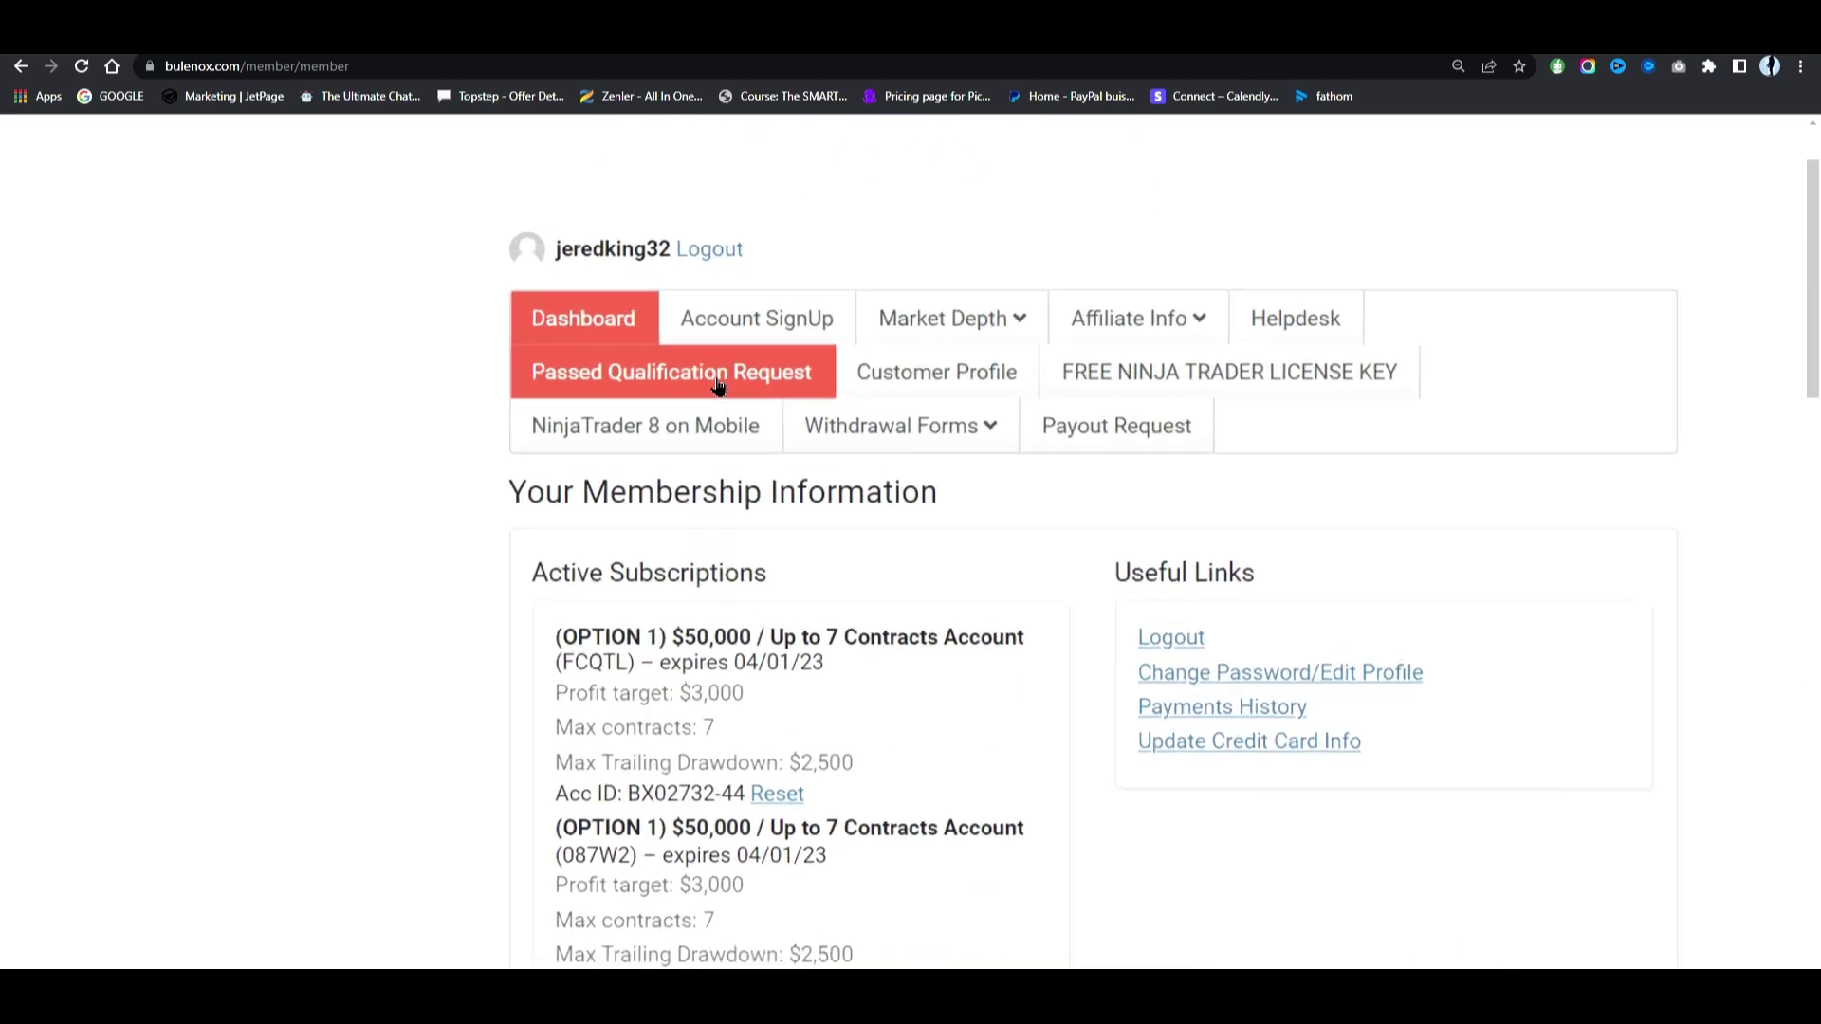
scroll(718, 393, down, 1)
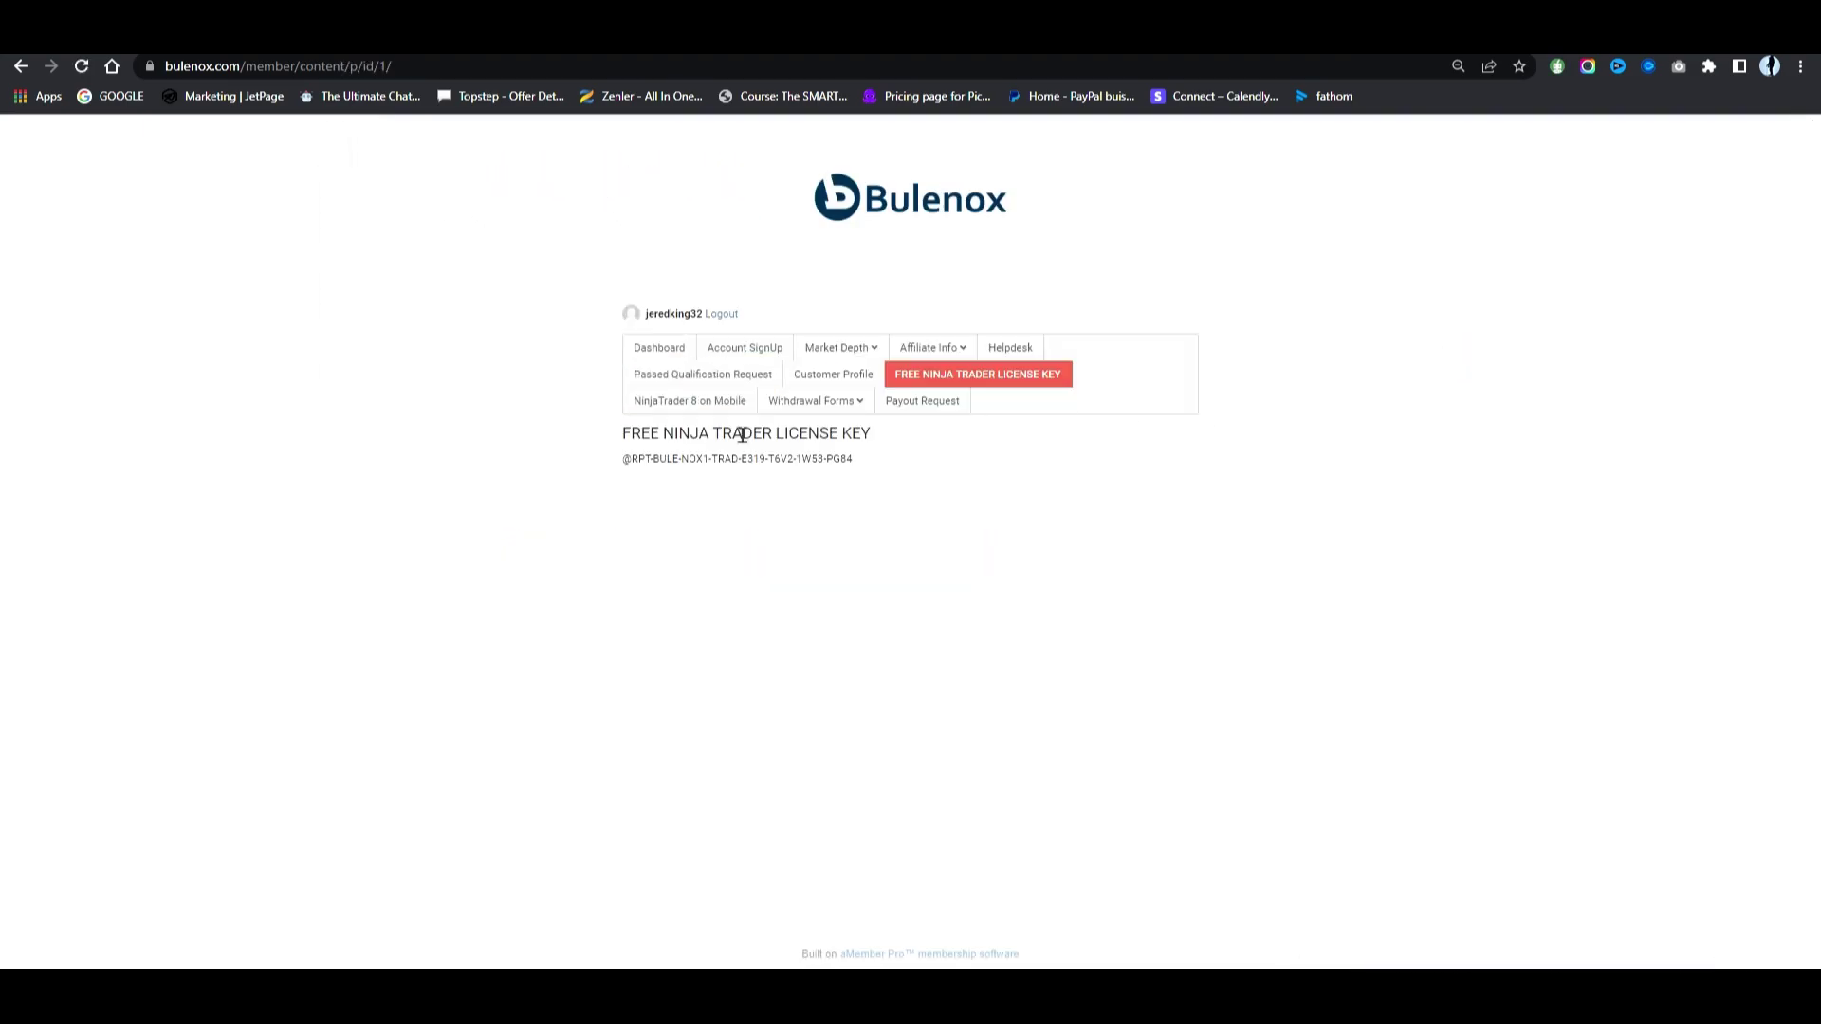
drag(623, 458, 918, 469)
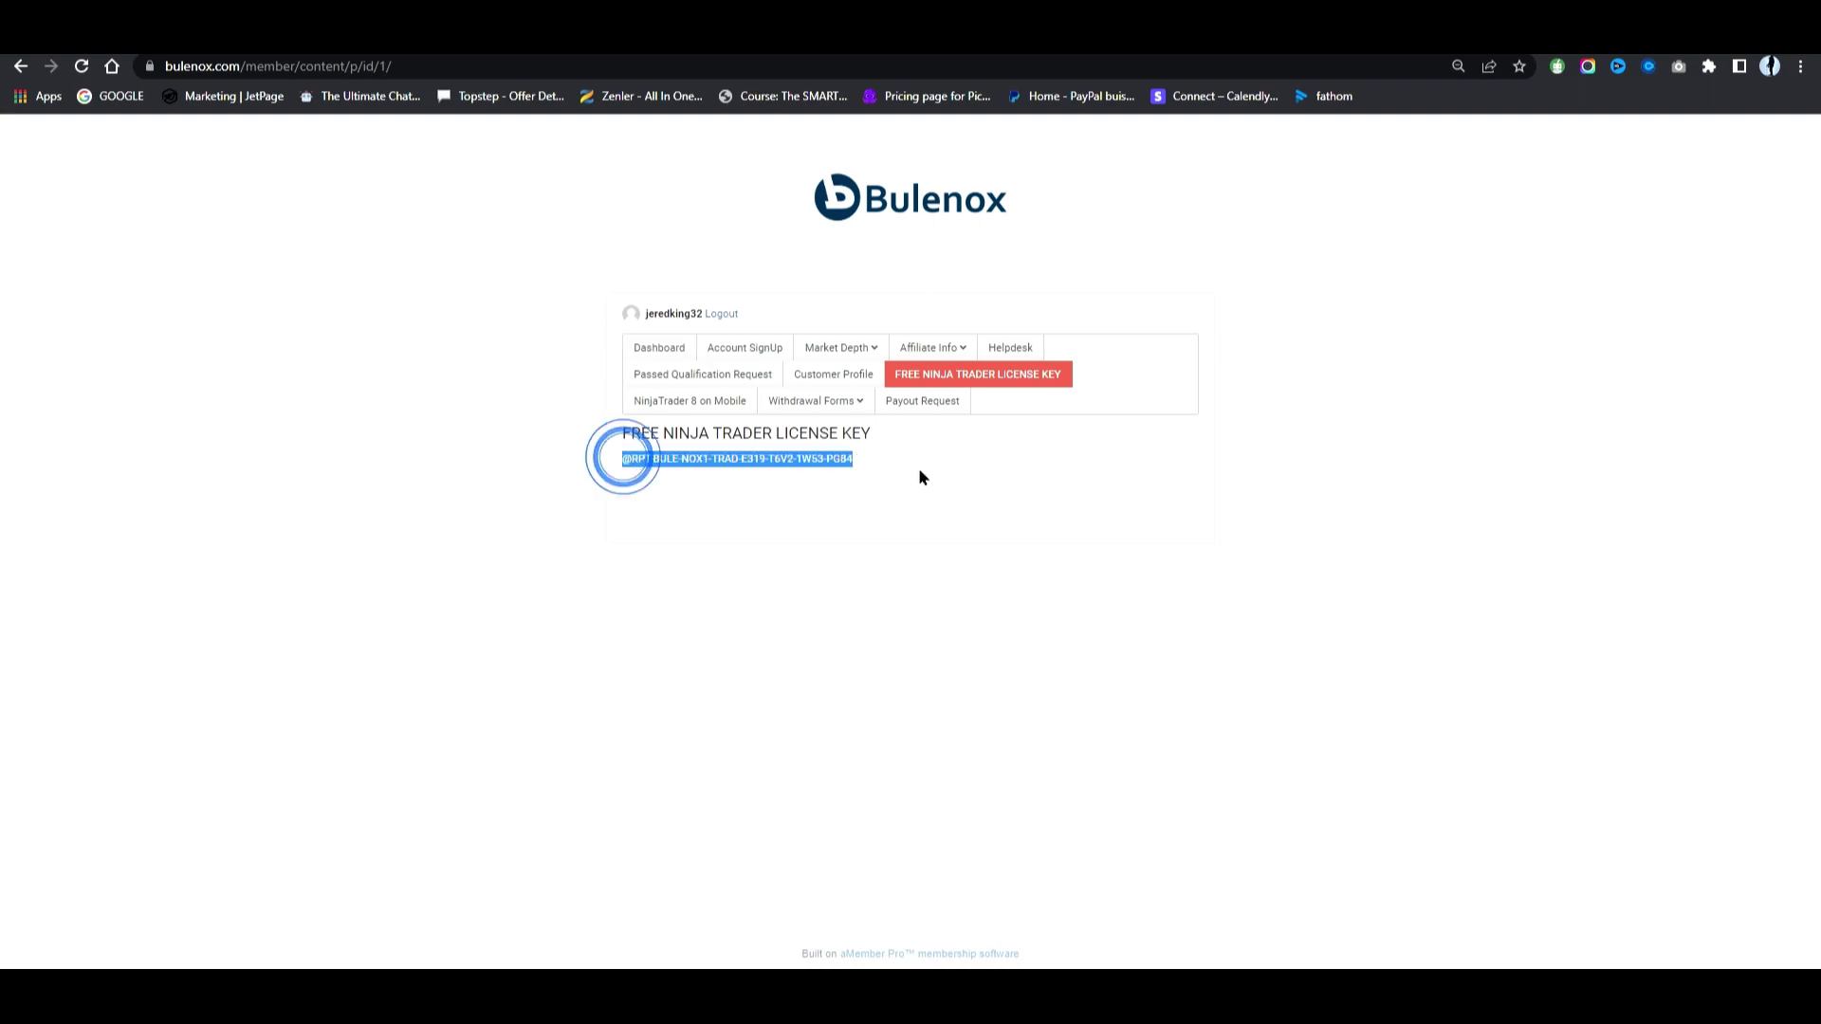
right_click(776, 458)
click(824, 484)
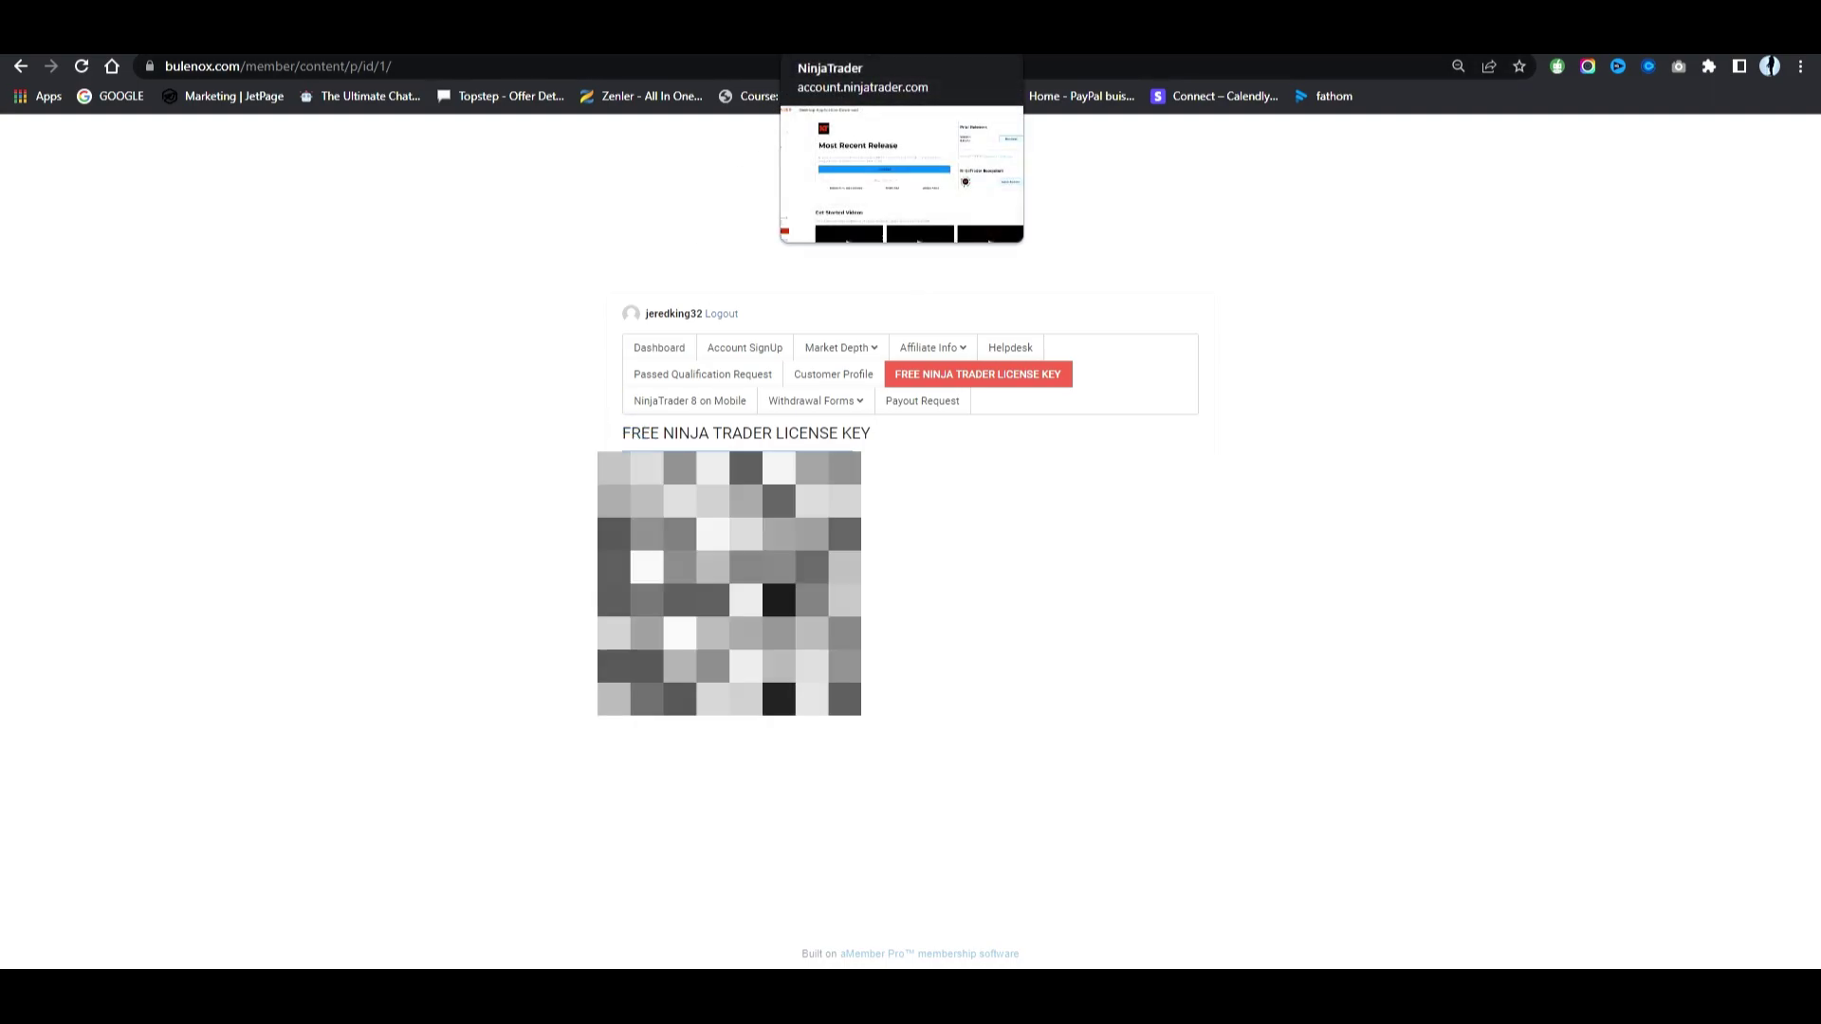
click(901, 38)
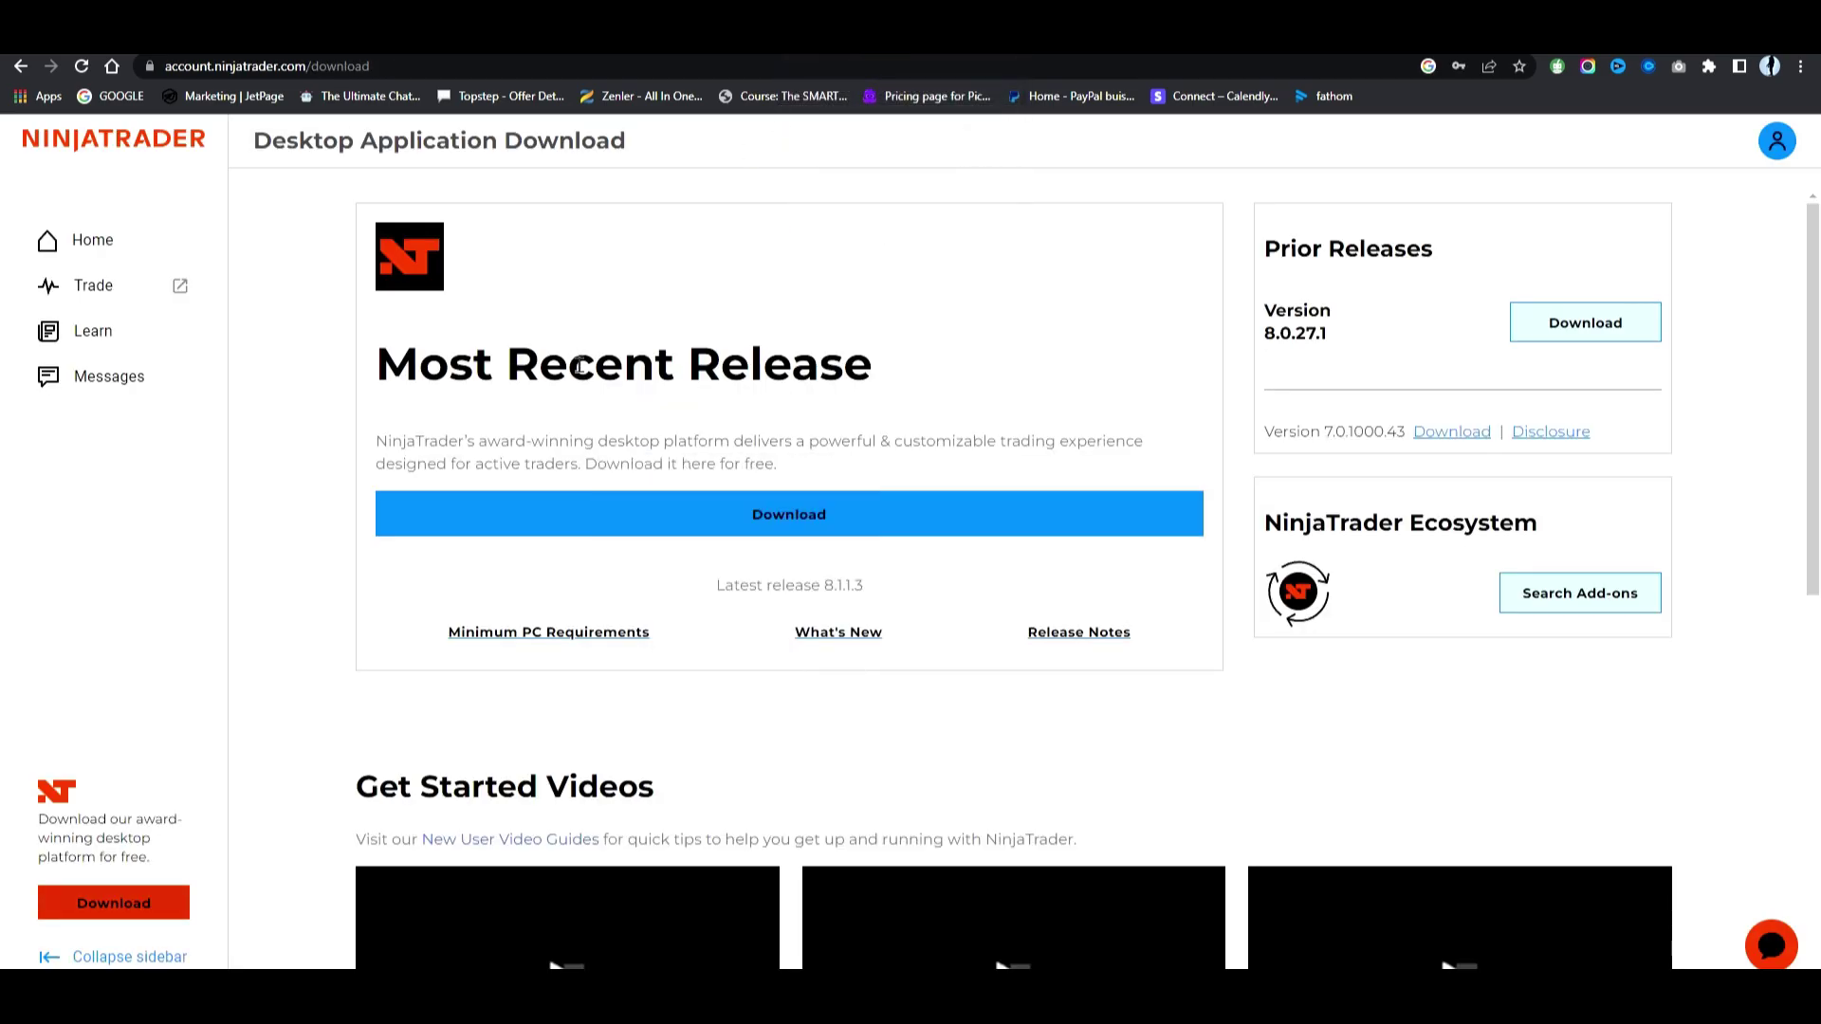
Go to account Settings > Plans and start the Import a license key form
click(1777, 143)
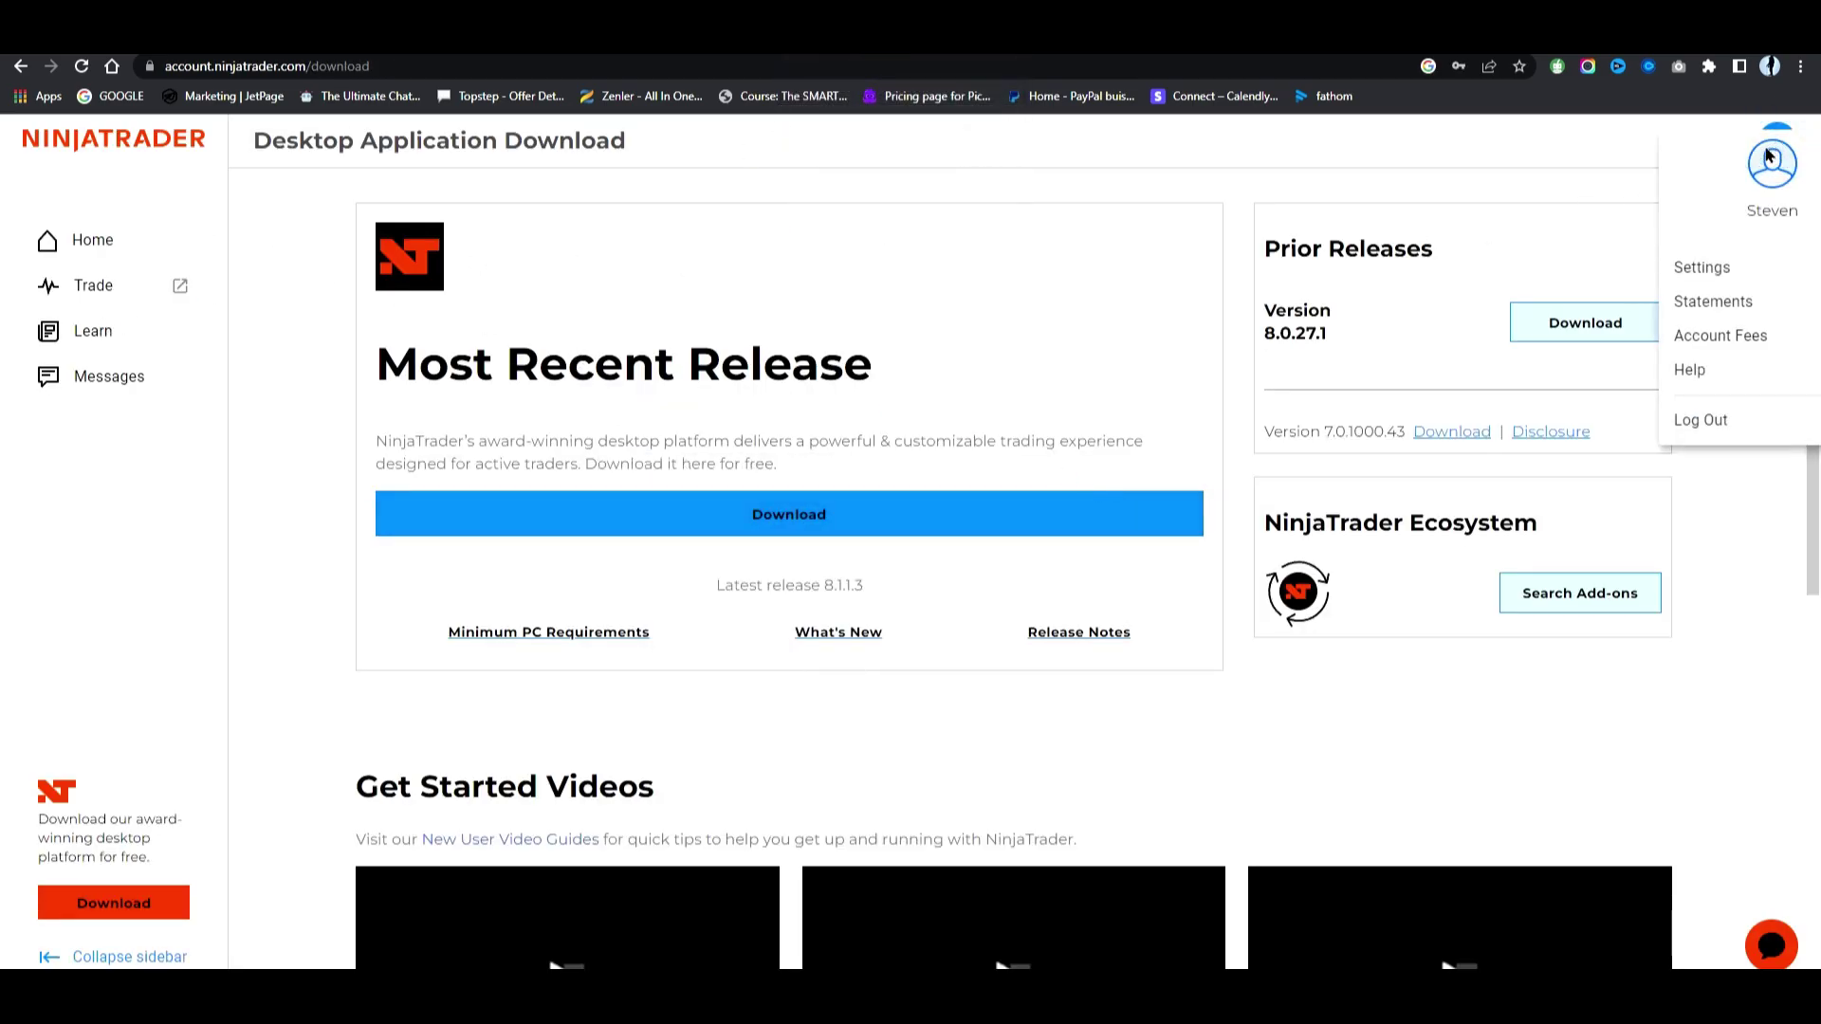
click(1738, 275)
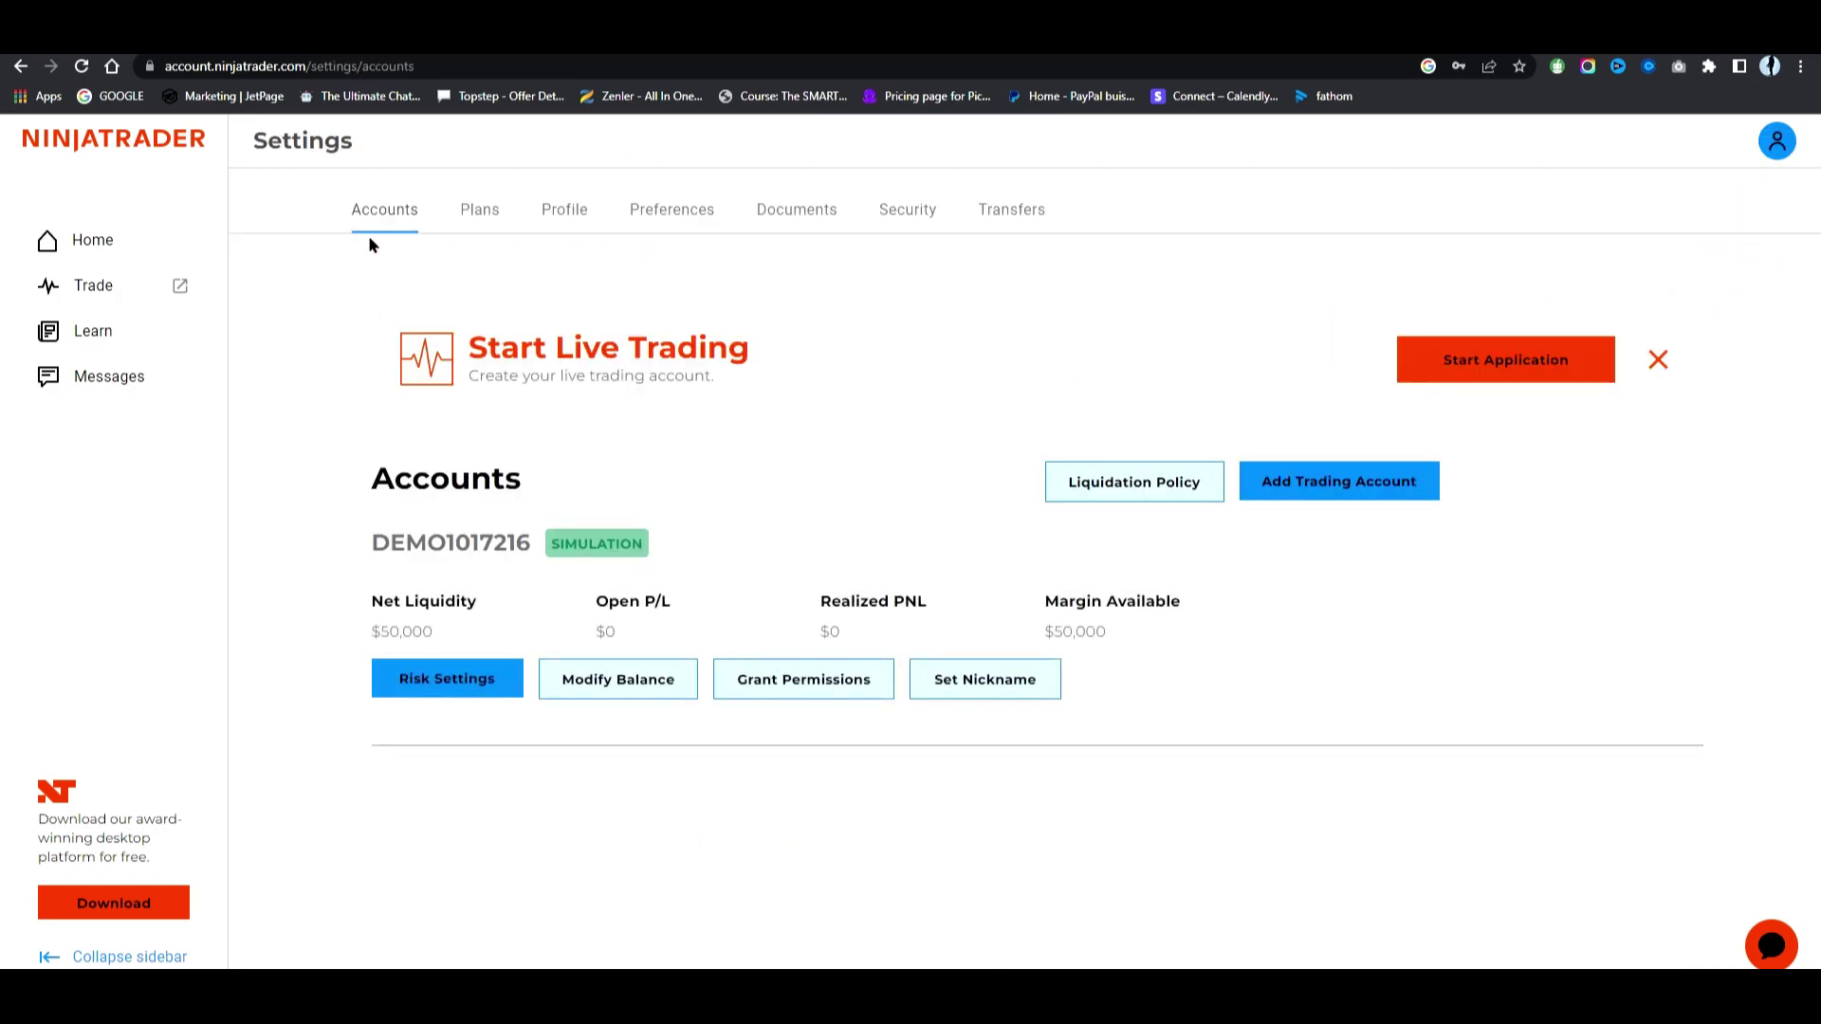
click(492, 220)
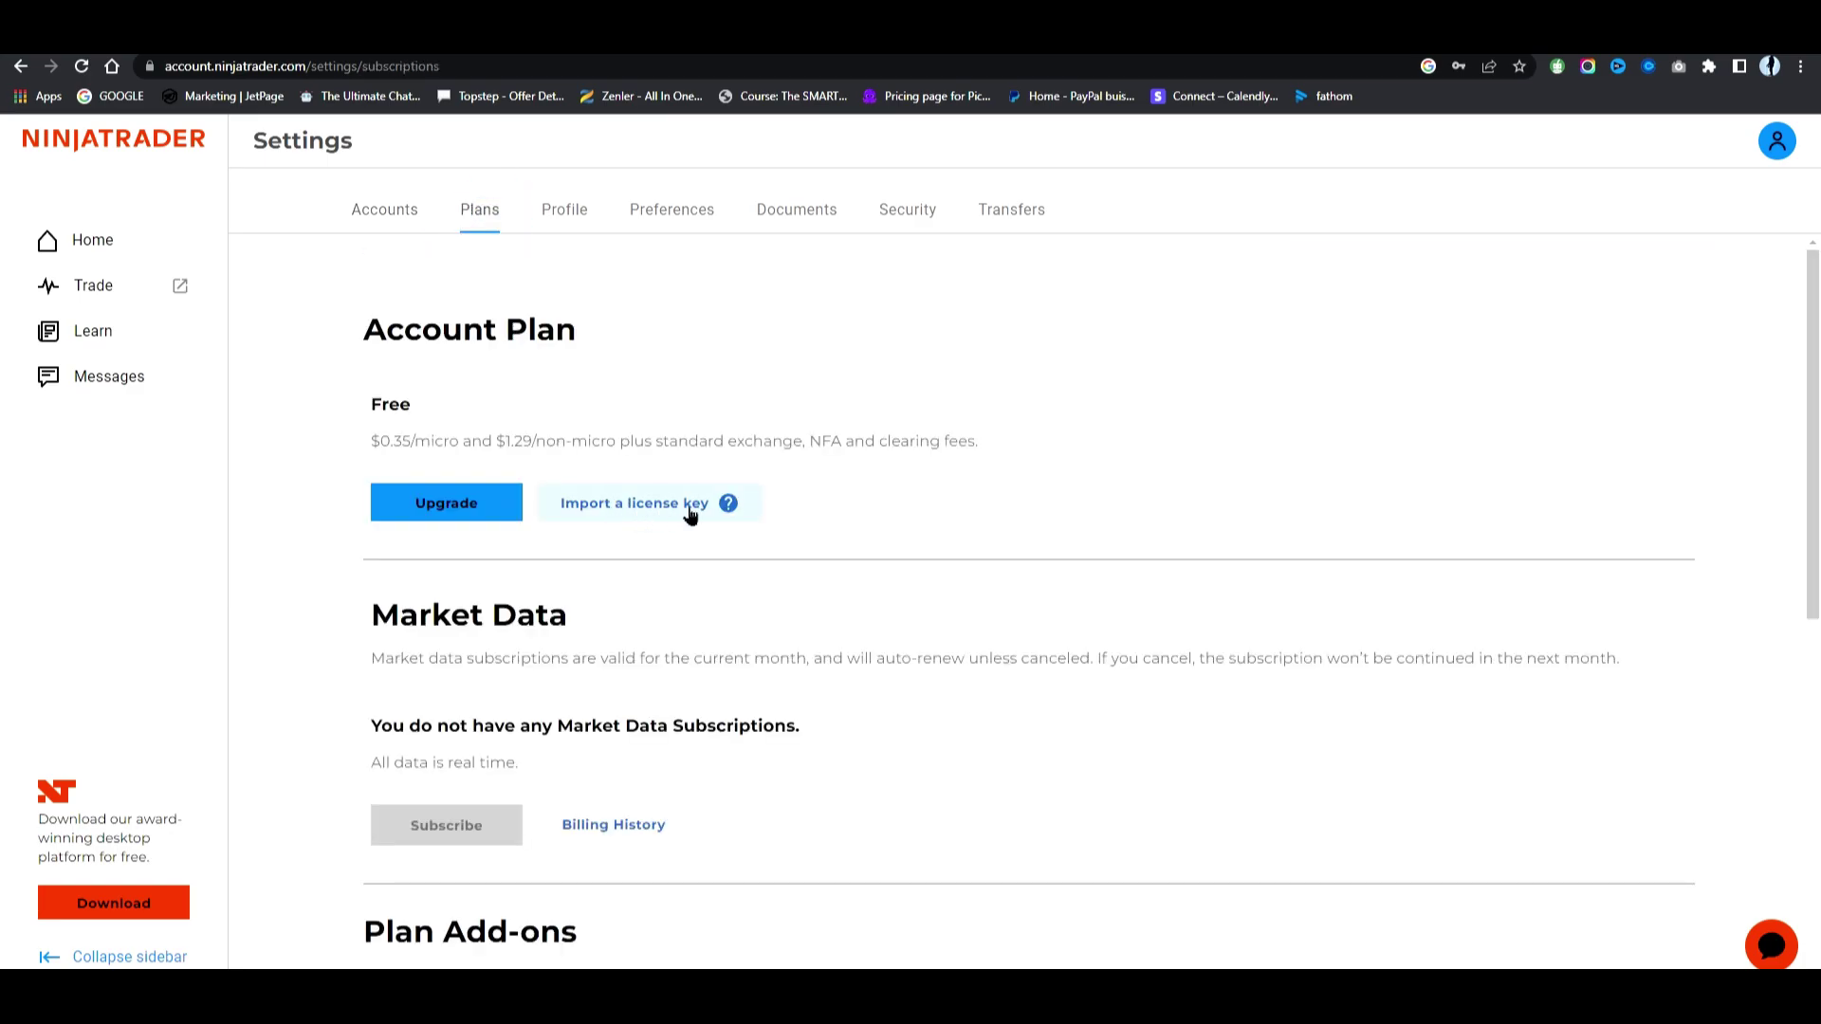
mouse_move(727, 510)
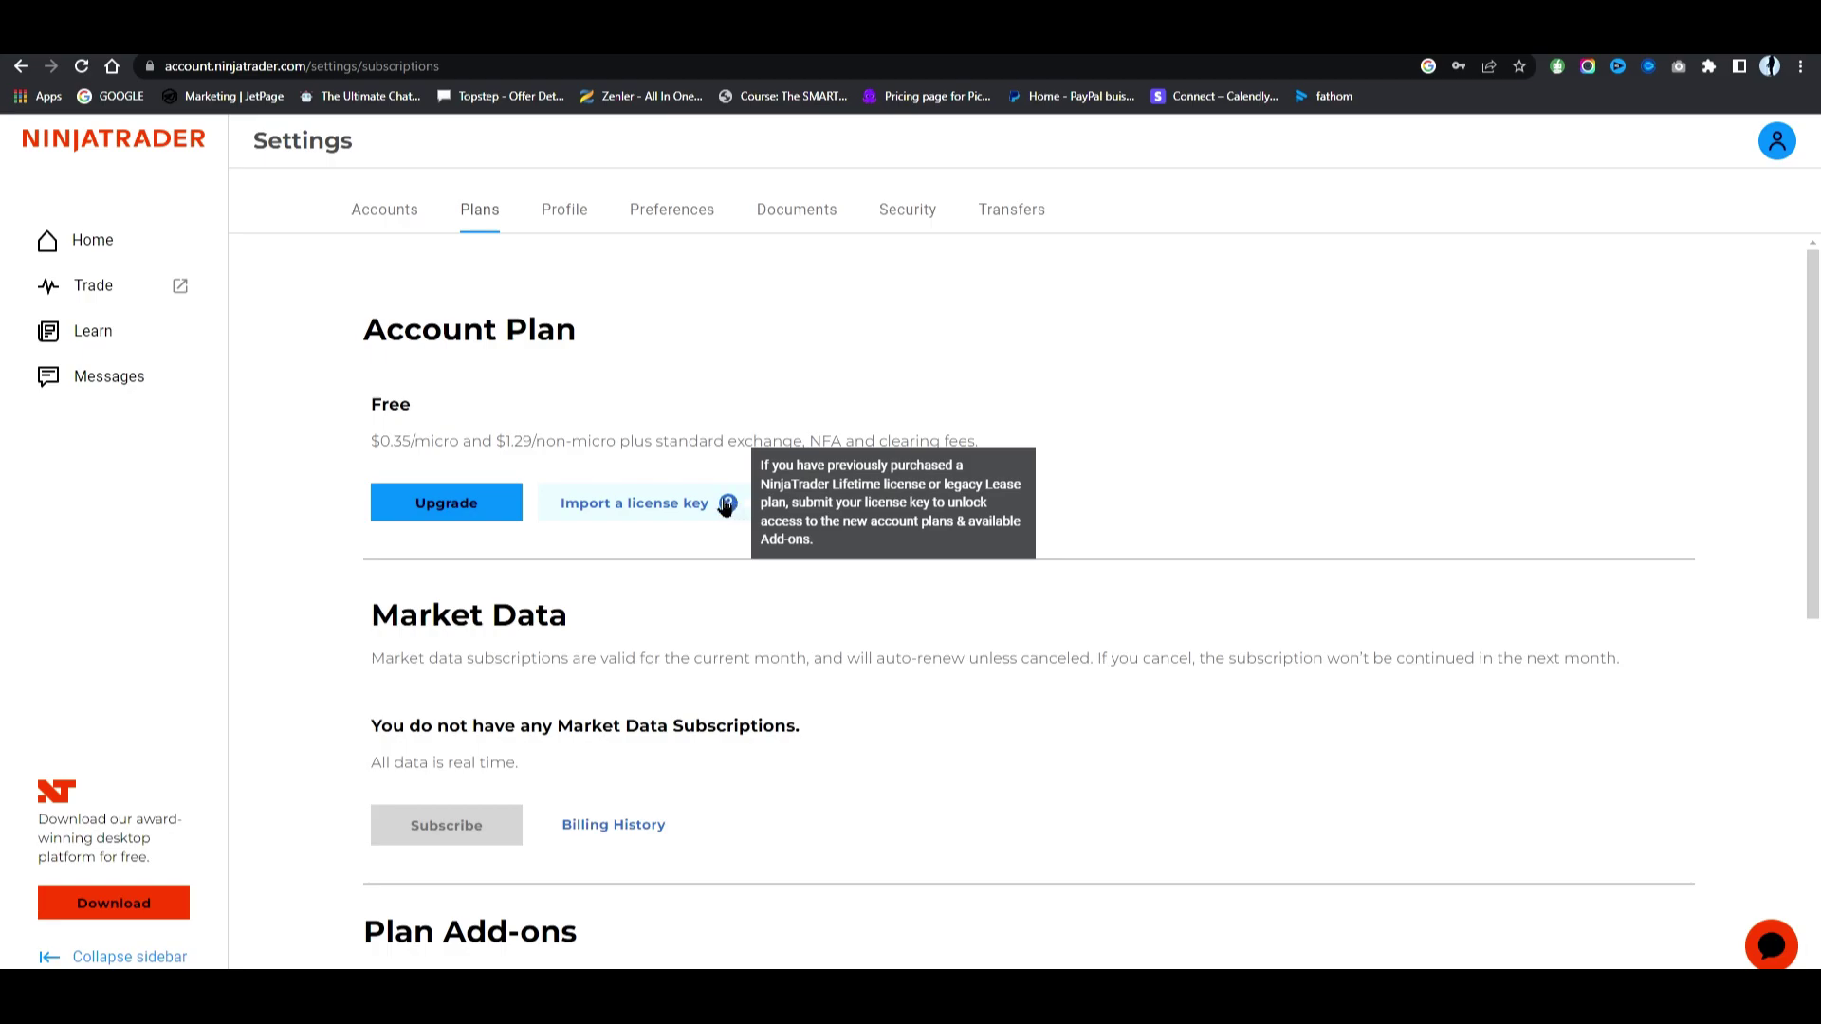
click(652, 505)
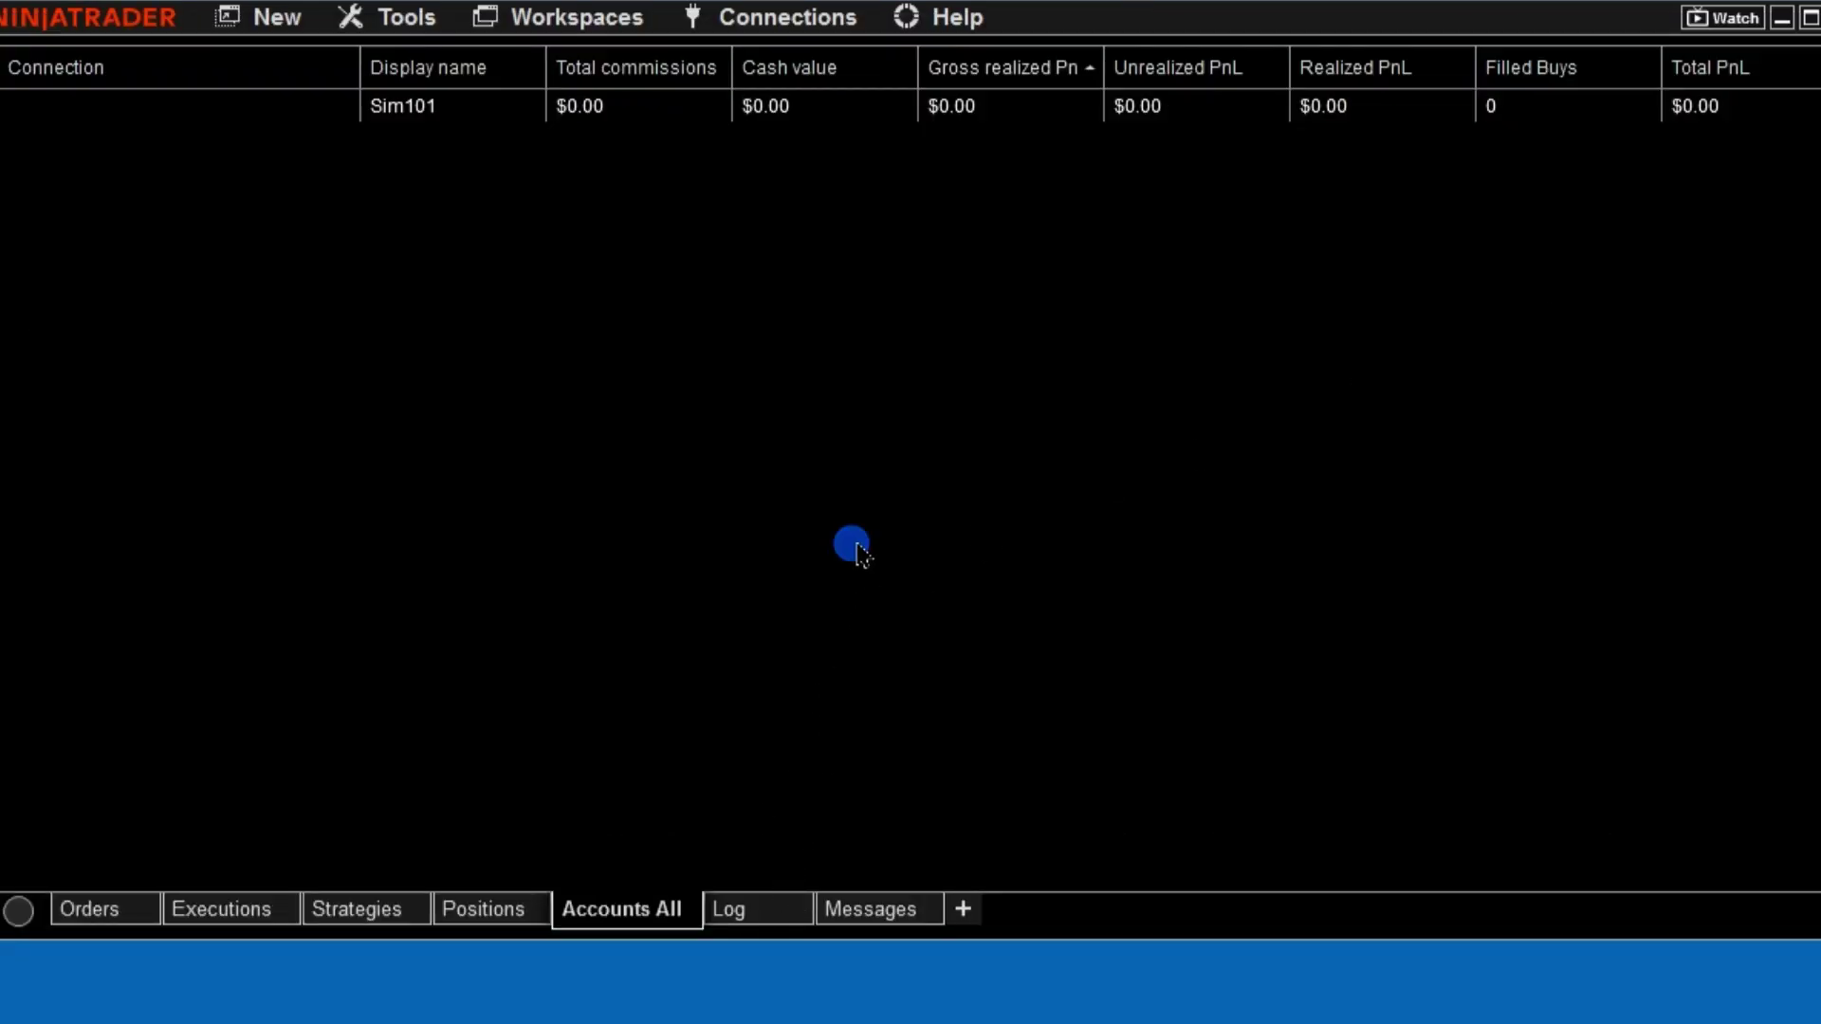
Look through the Control Center's New menu, then the Tools menu containing Options
click(291, 19)
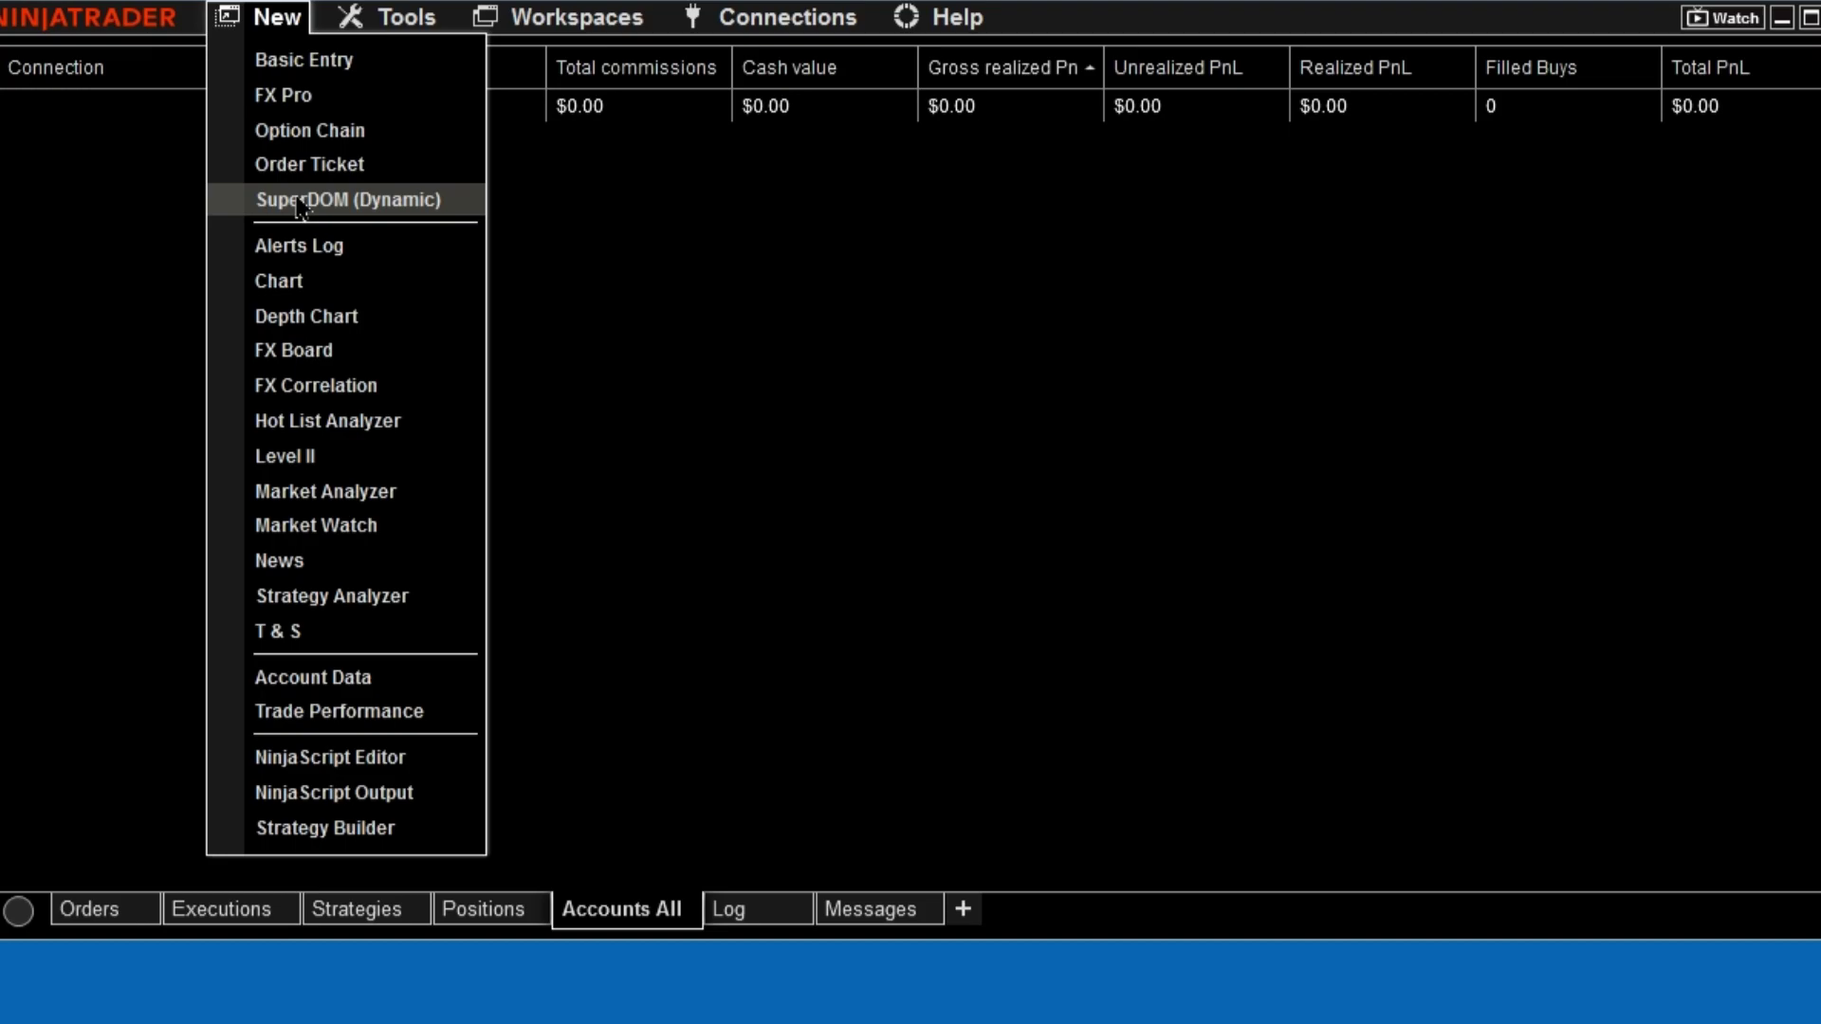
click(393, 19)
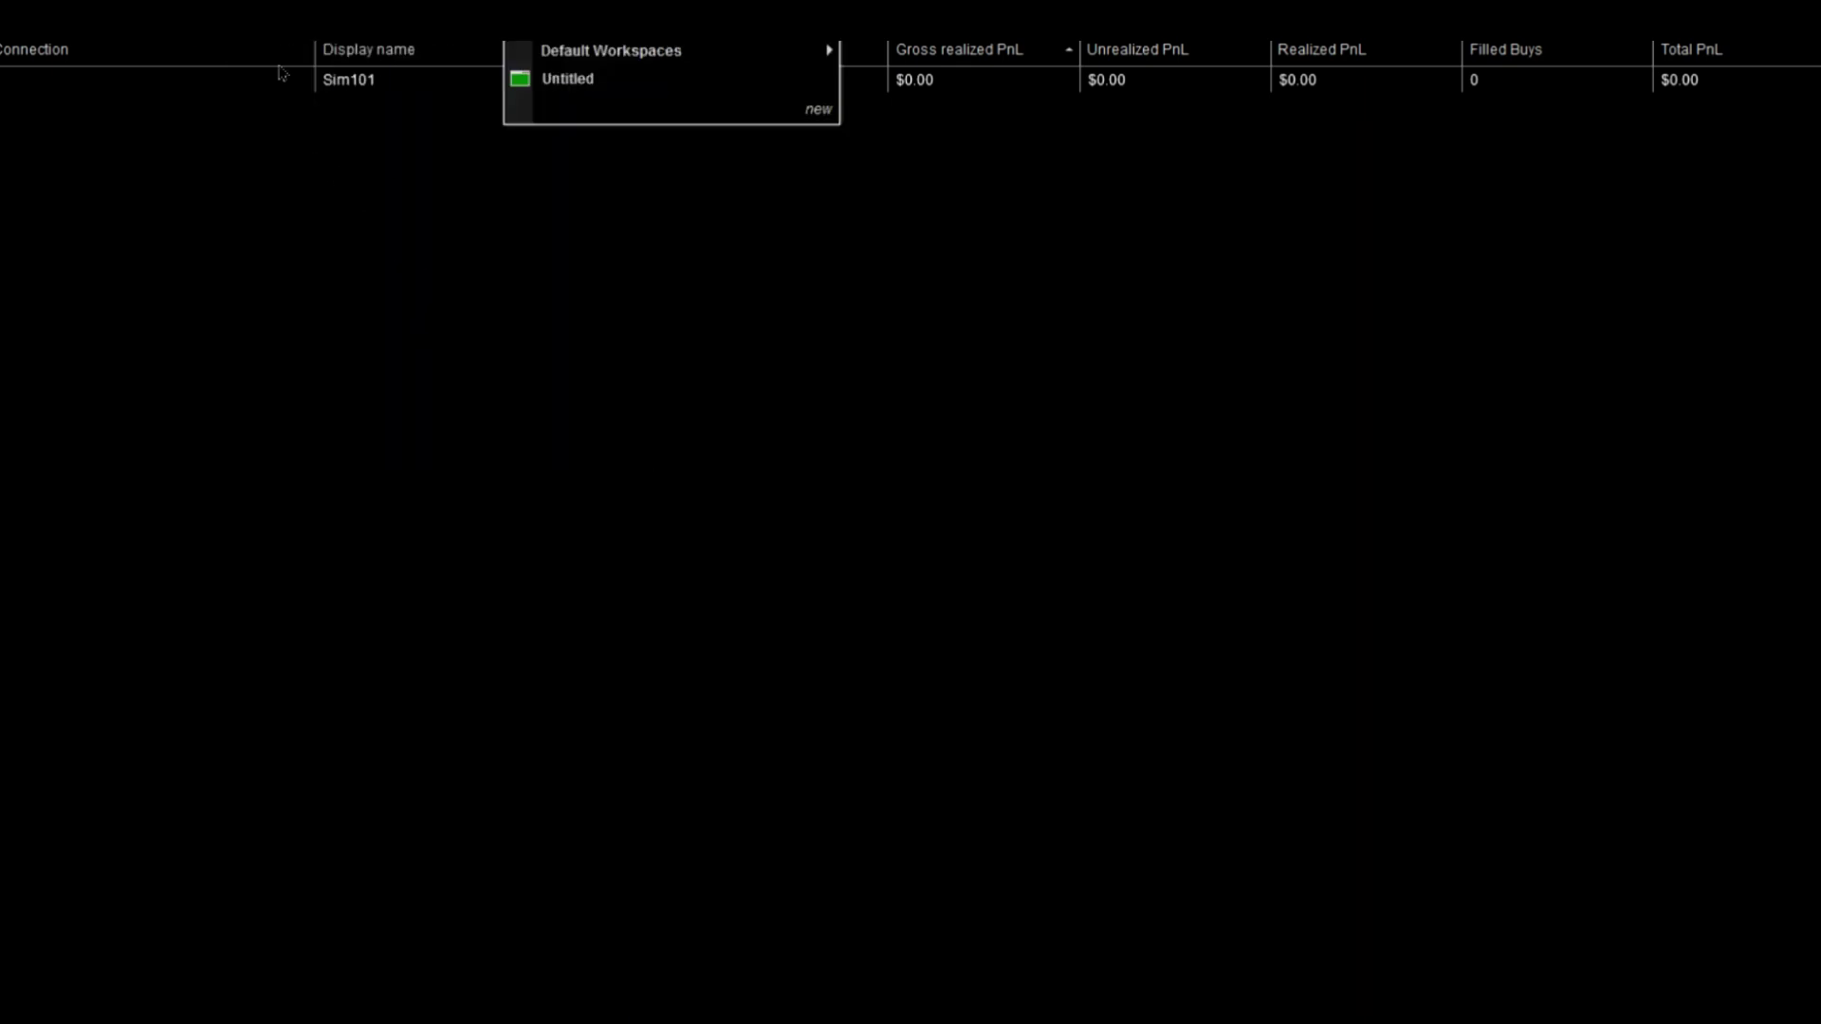
key(Left)
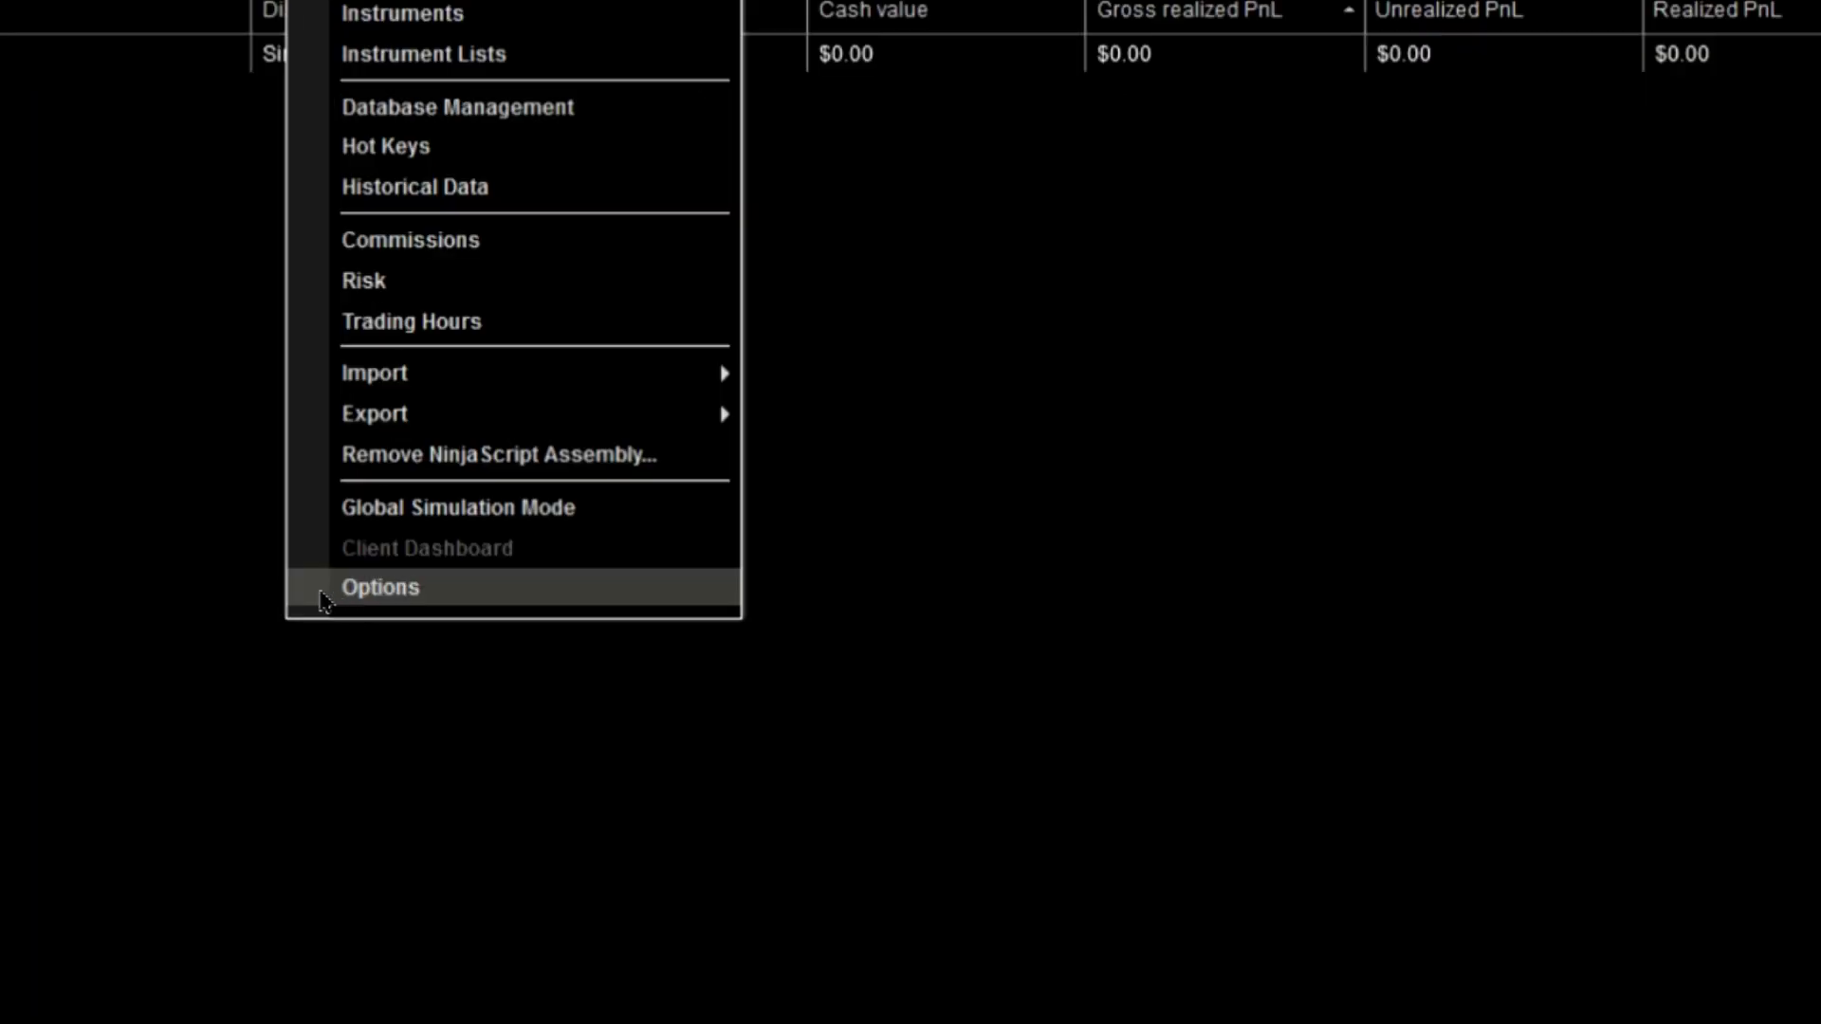
In Tools > Options > General preferences, confirm Multi-provider is checked and accept with OK
click(321, 593)
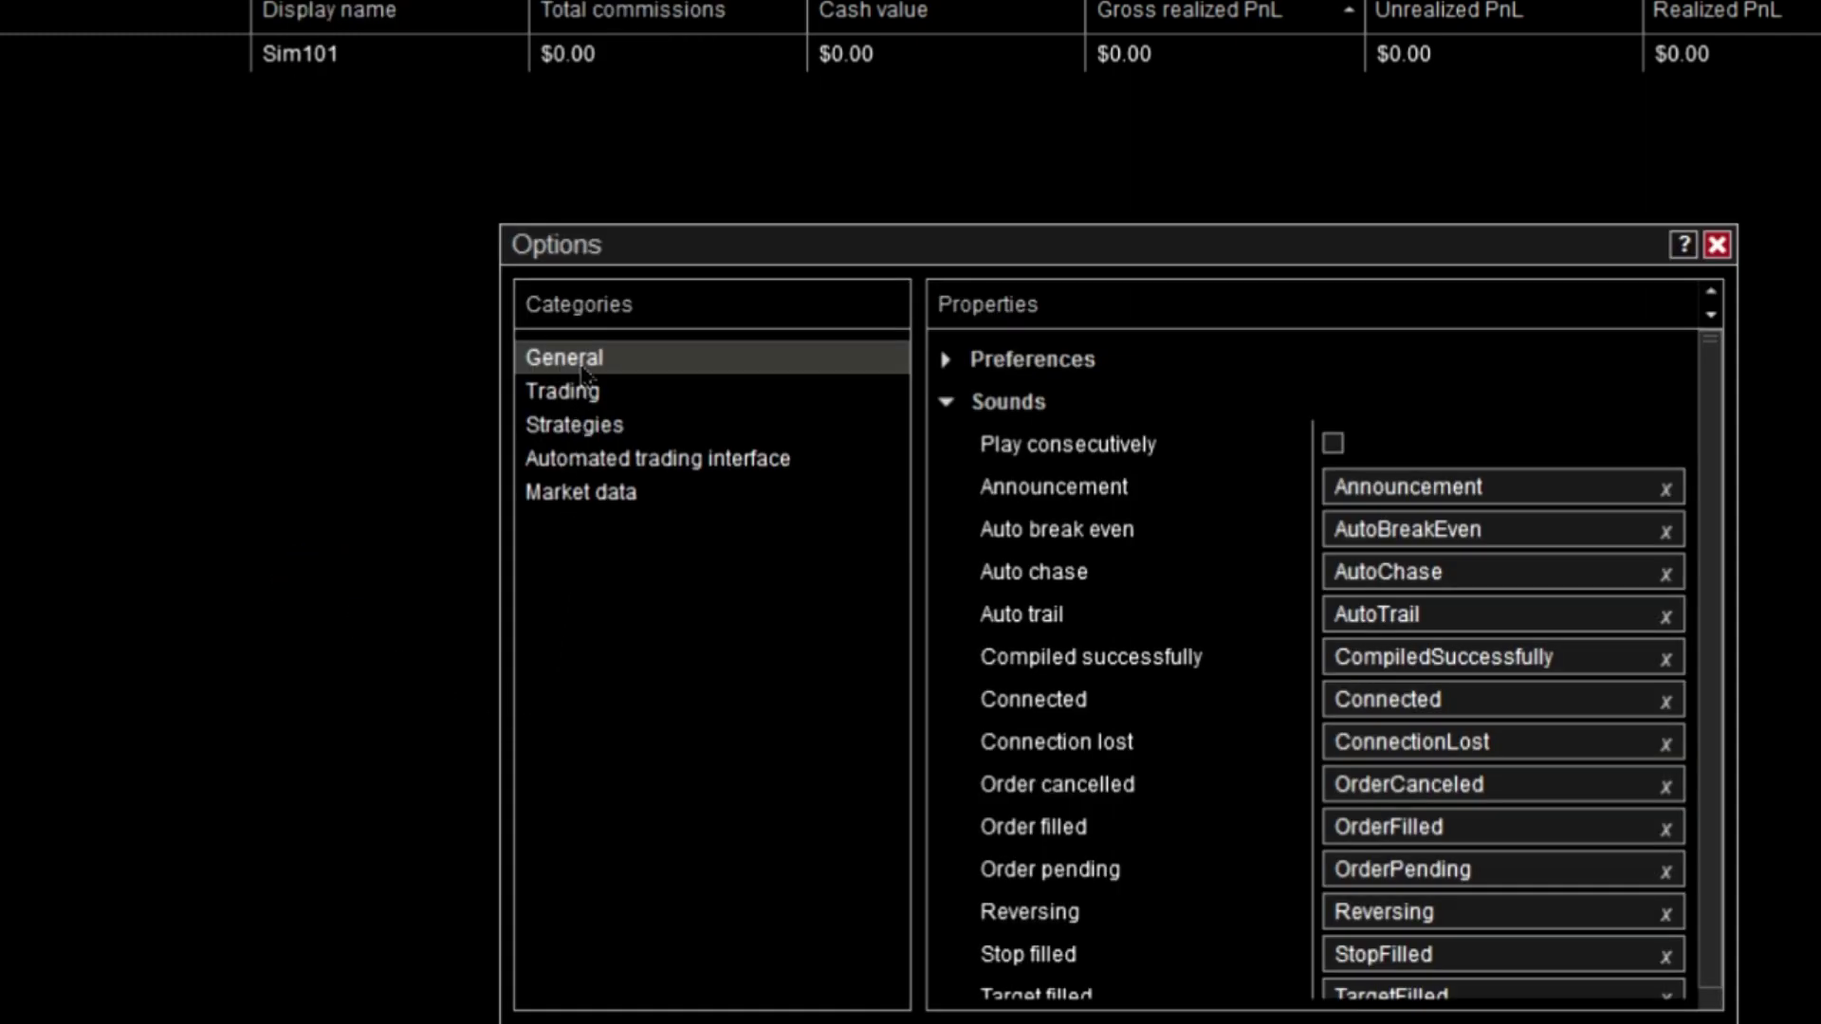
scroll(1143, 736, down, 1)
scroll(1145, 736, up, 1)
click(947, 359)
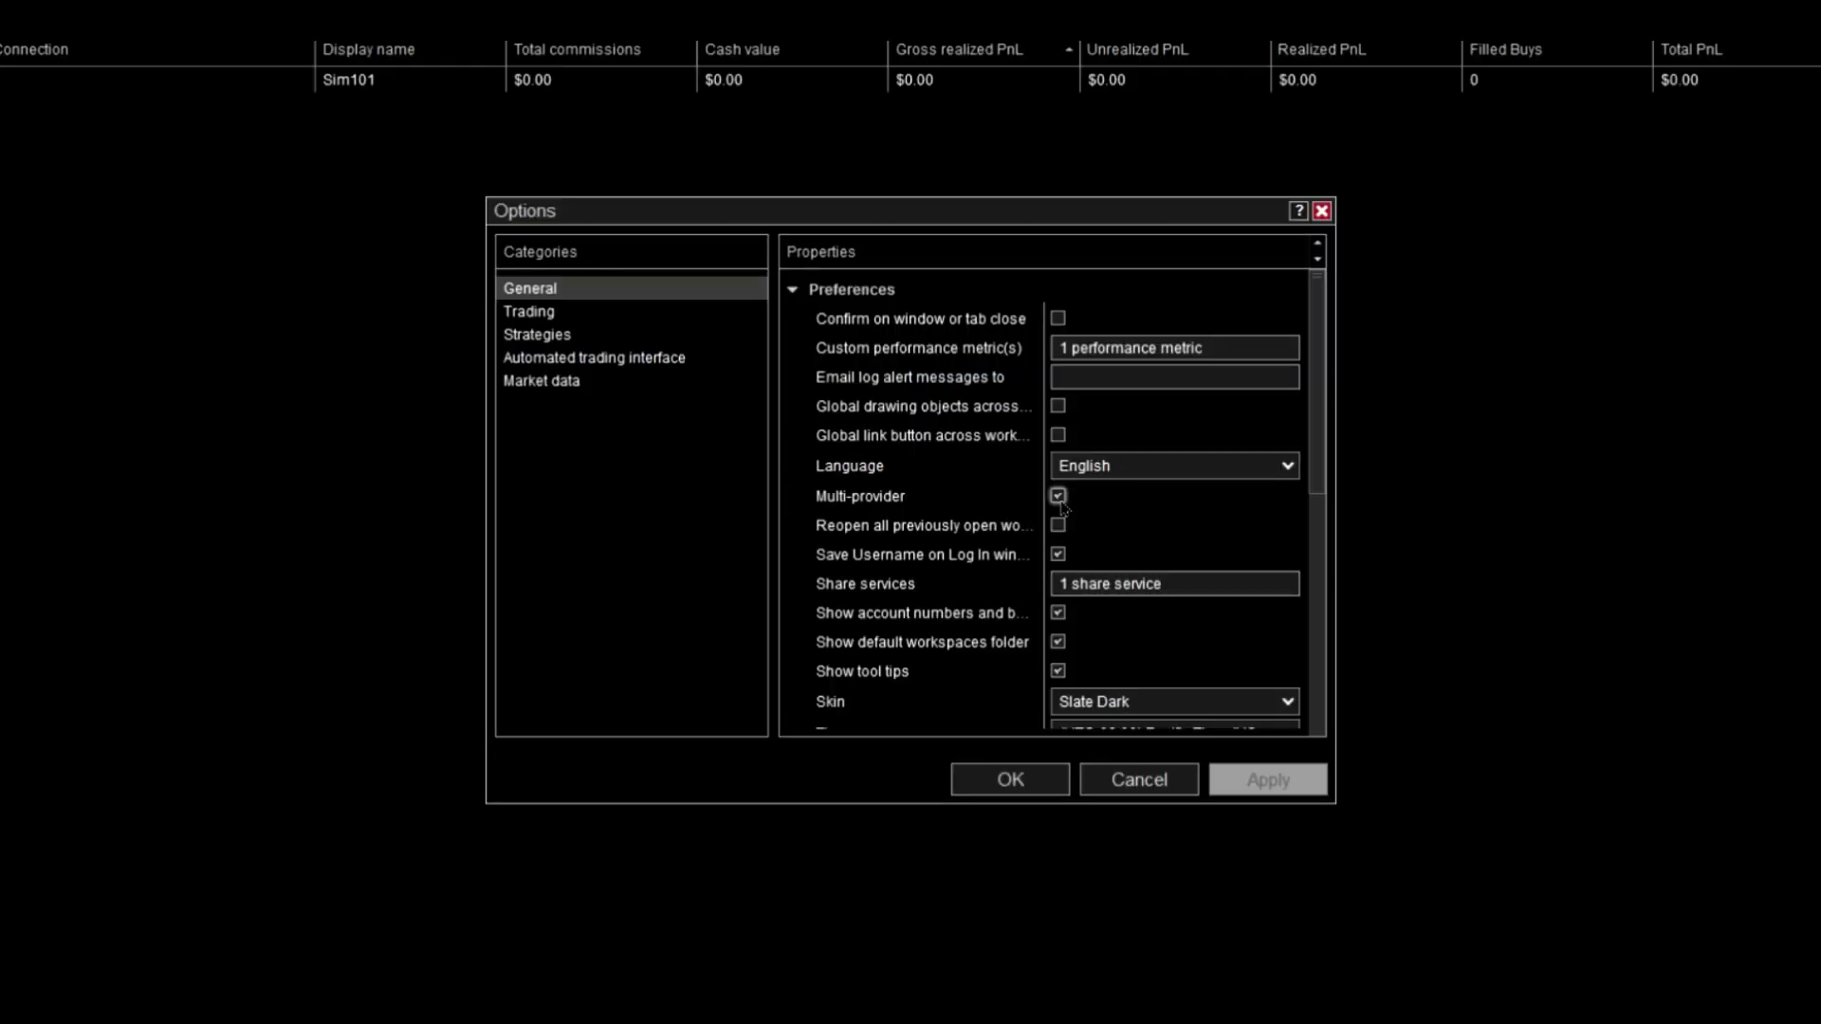
click(1008, 781)
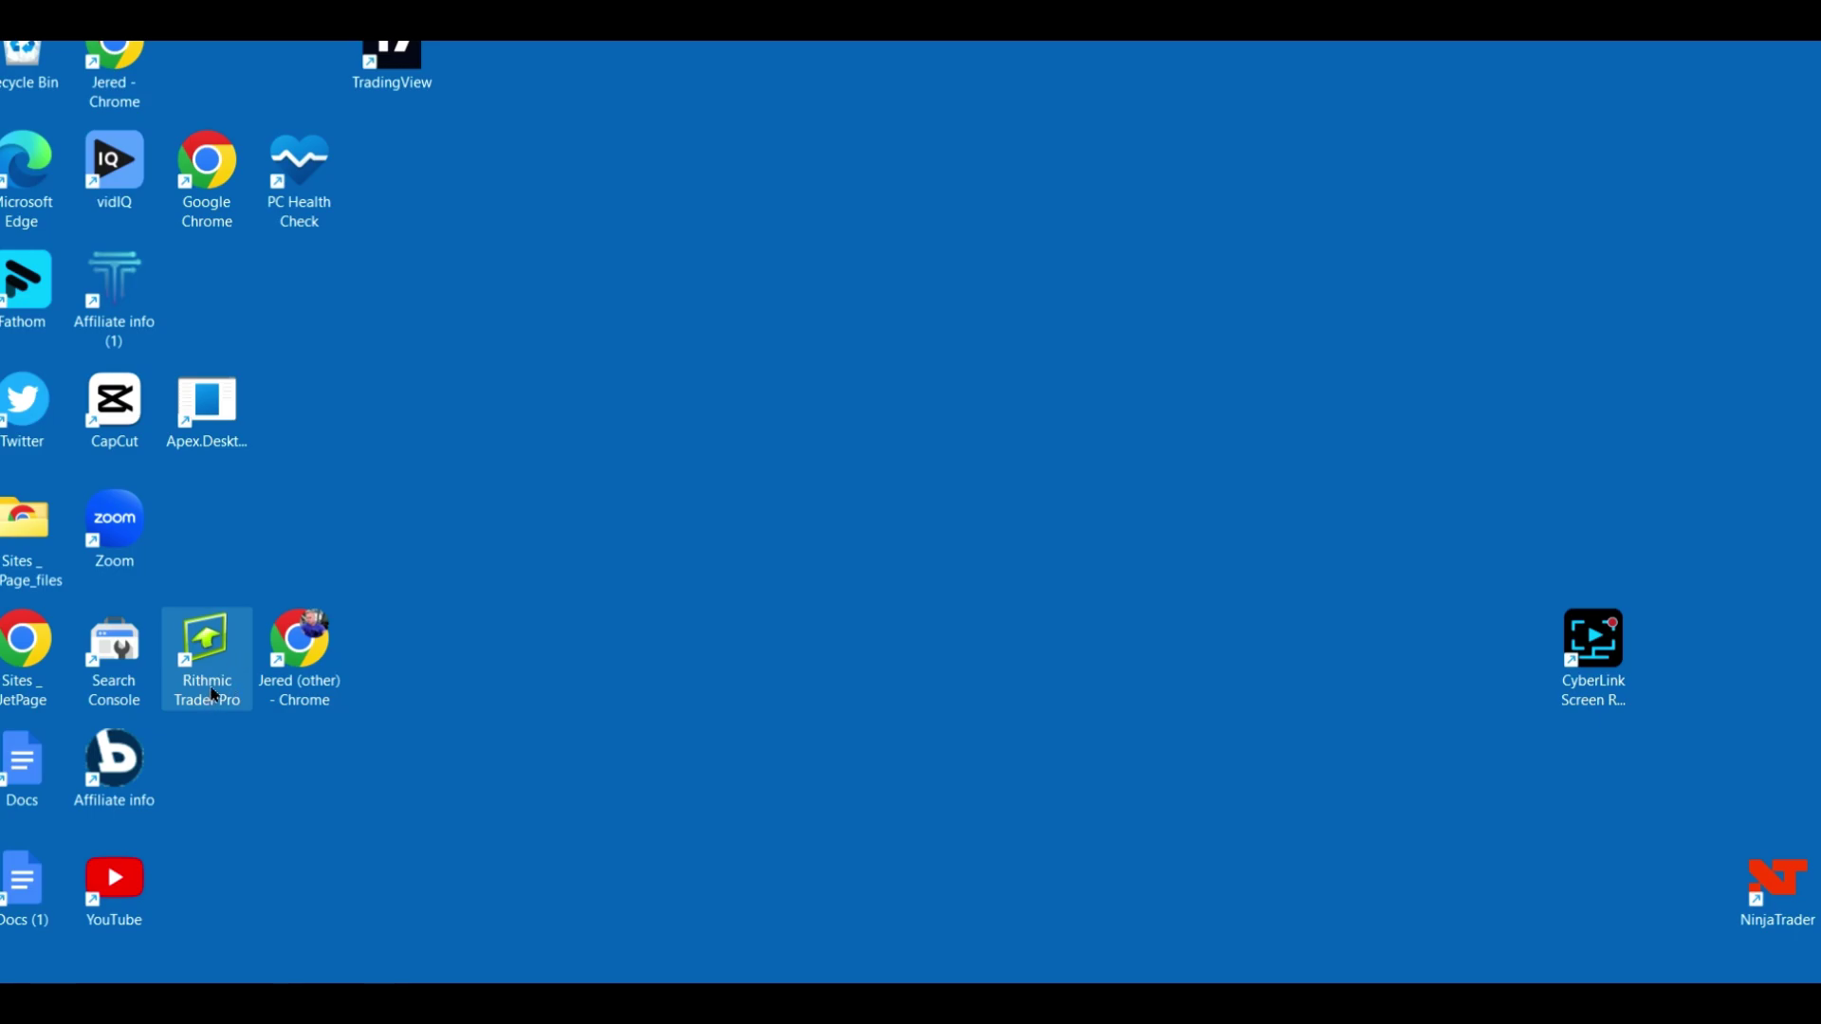
Launch R|Trader Pro and keep Chicago Area as the gateway for Rithmic Paper Trading
double_click(215, 695)
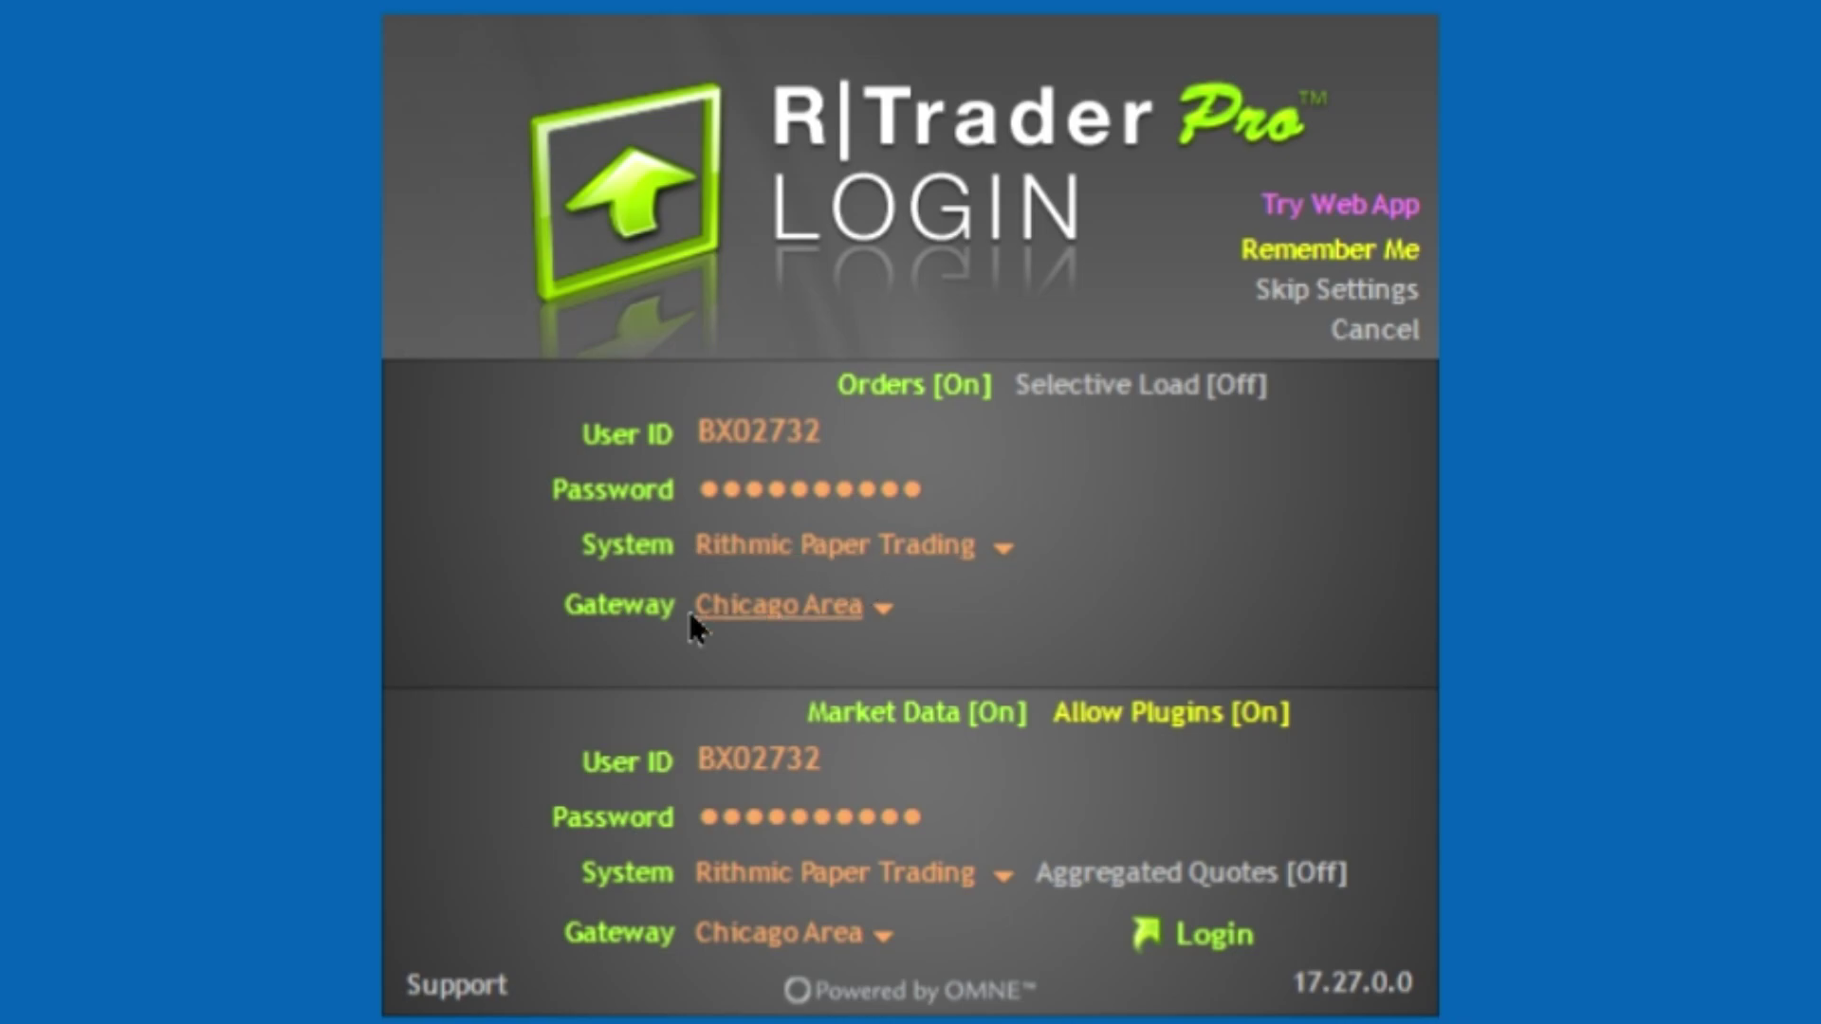
click(884, 606)
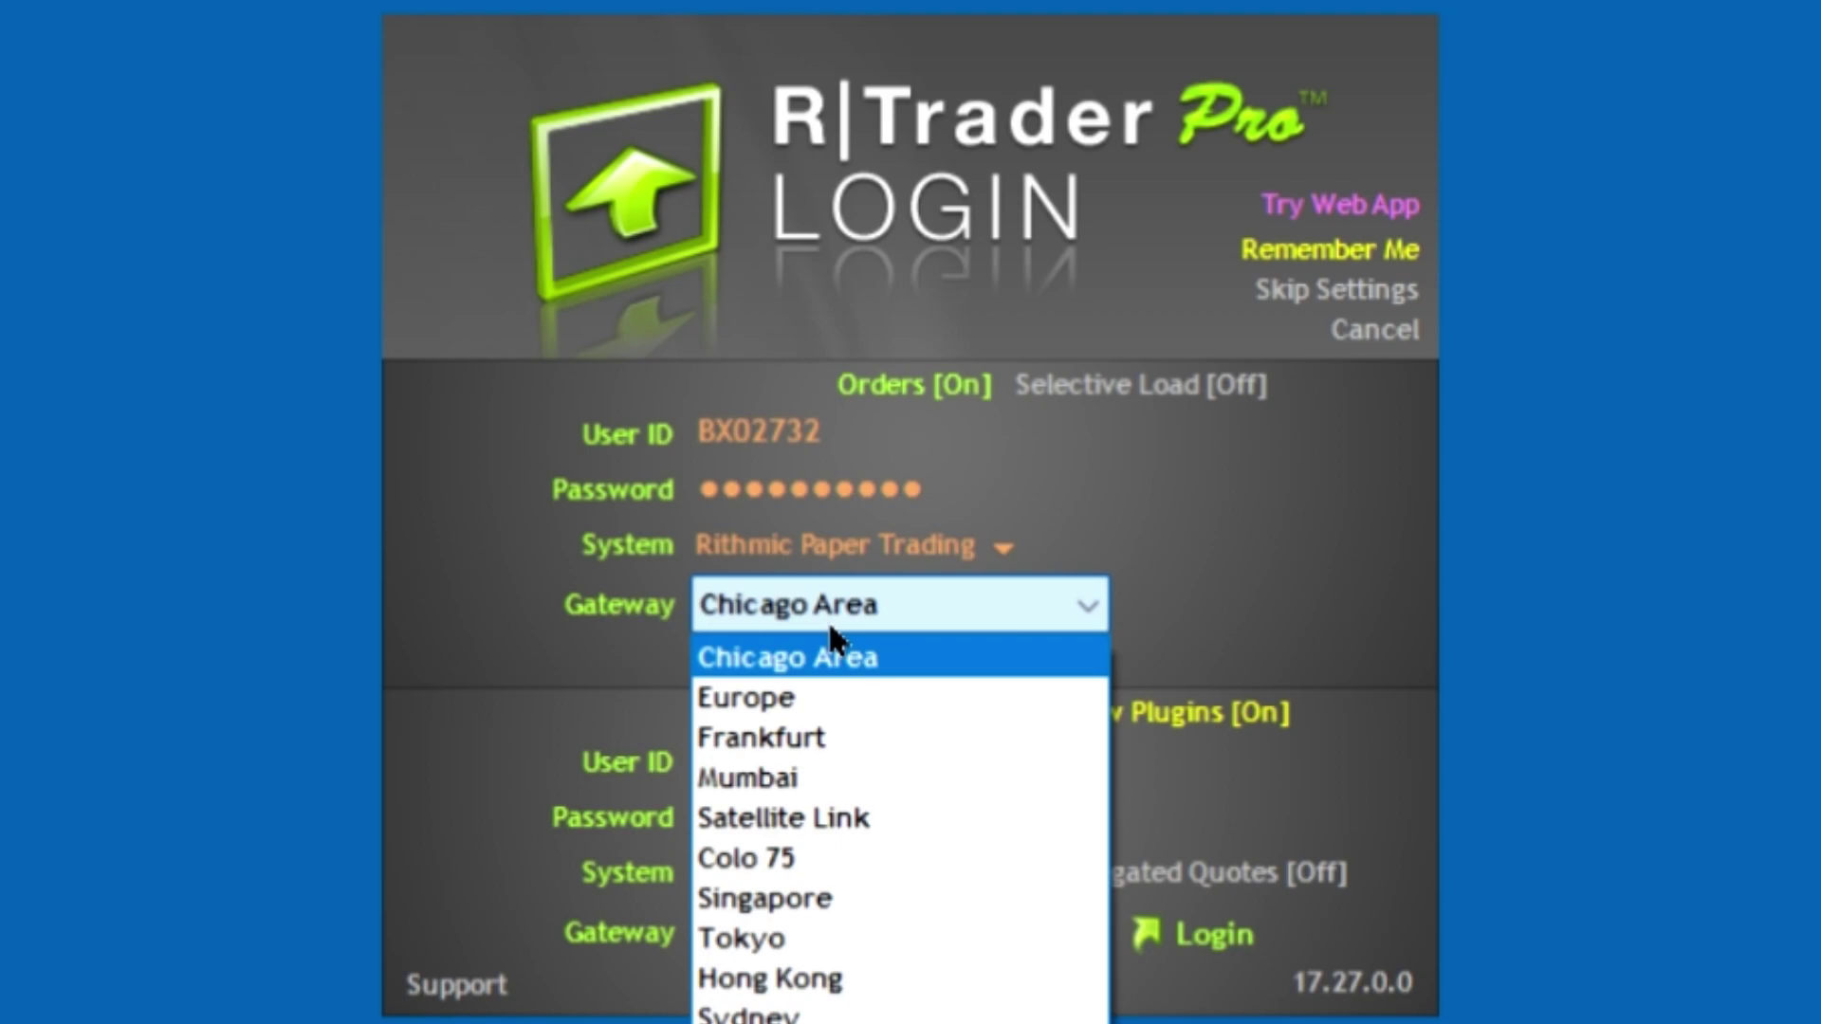
click(844, 596)
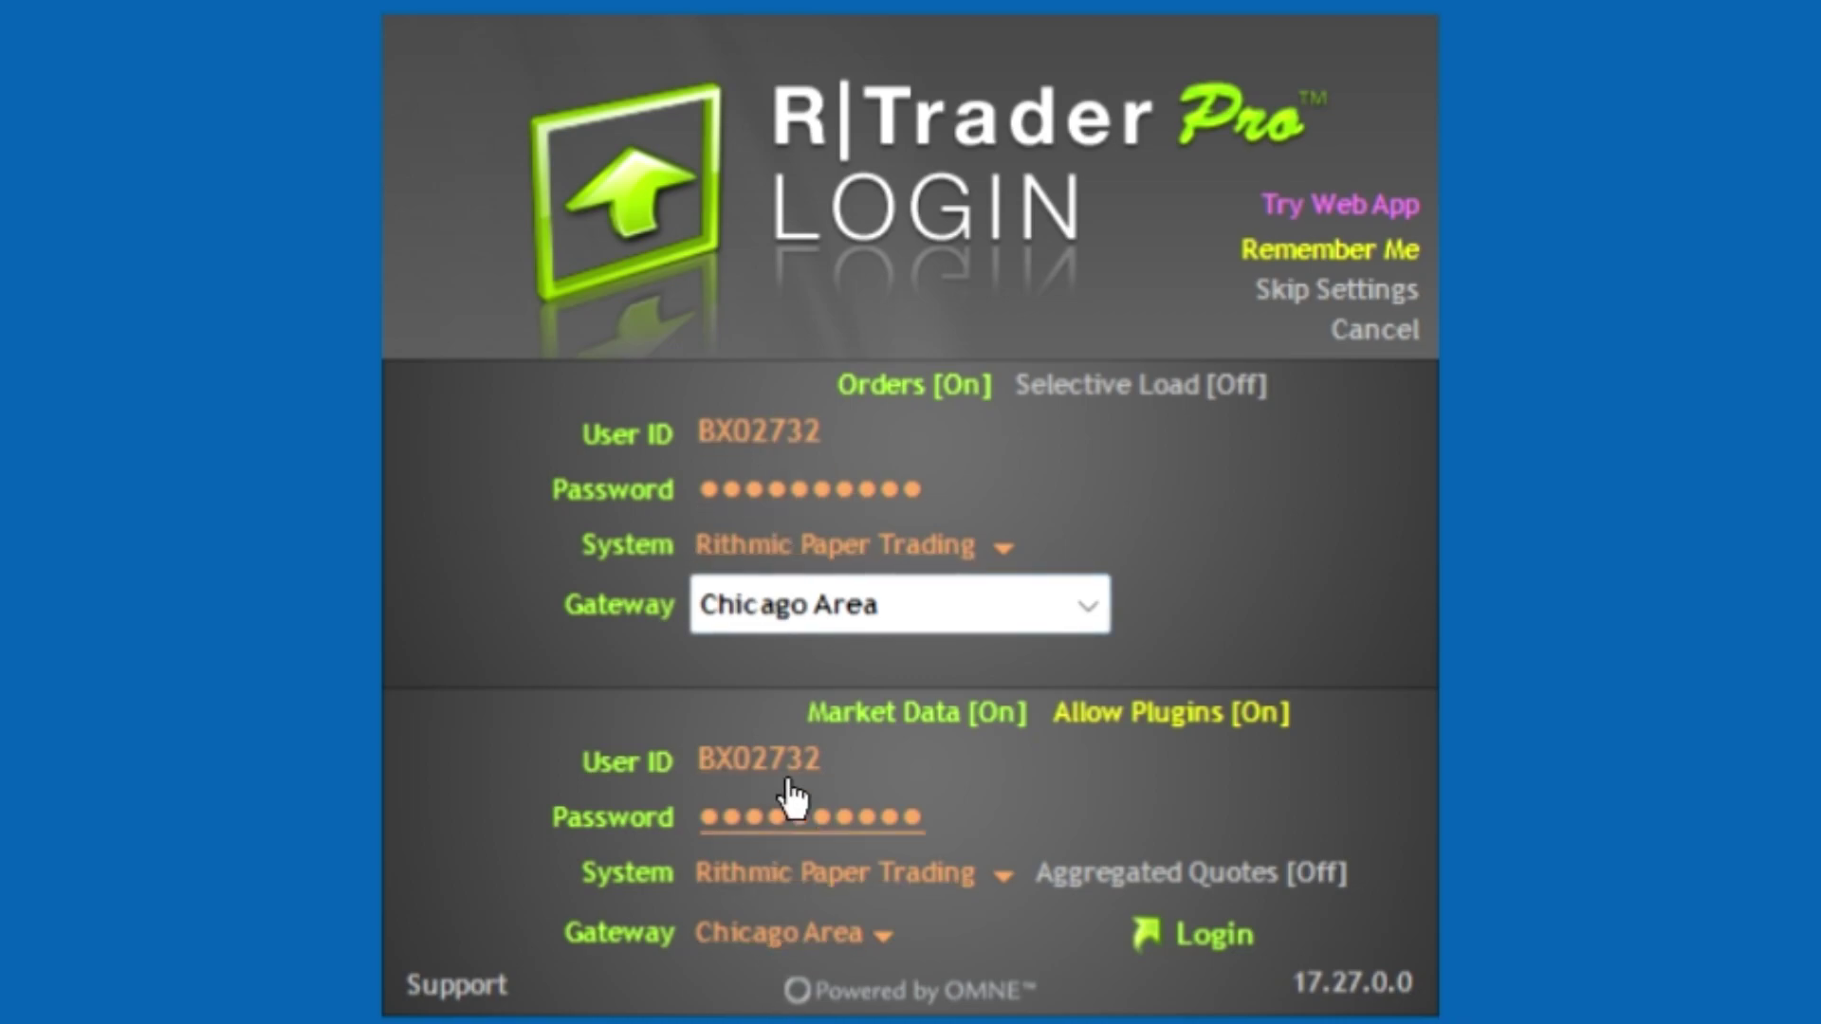
click(1345, 514)
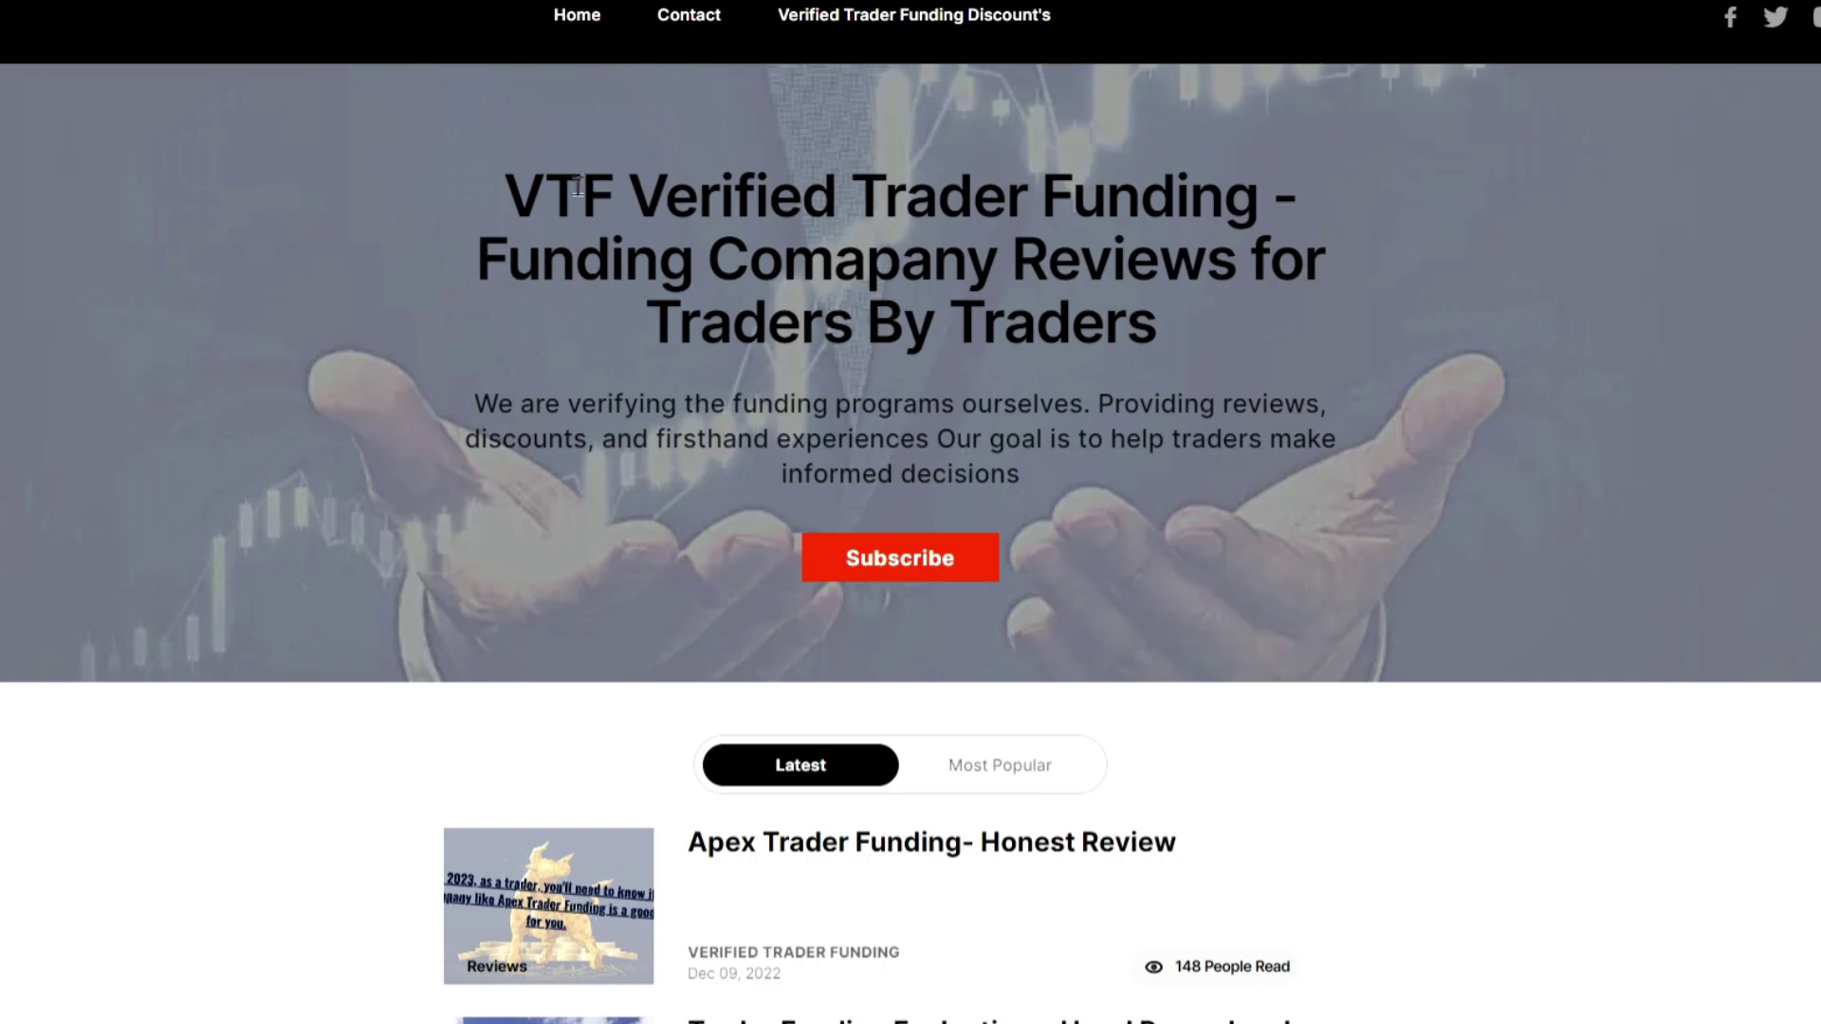
Open the Verified Trader Funding discounts page and look over the Bulenox discount codes
scroll(679, 303, down, 2)
scroll(680, 303, up, 2)
scroll(683, 341, down, 5)
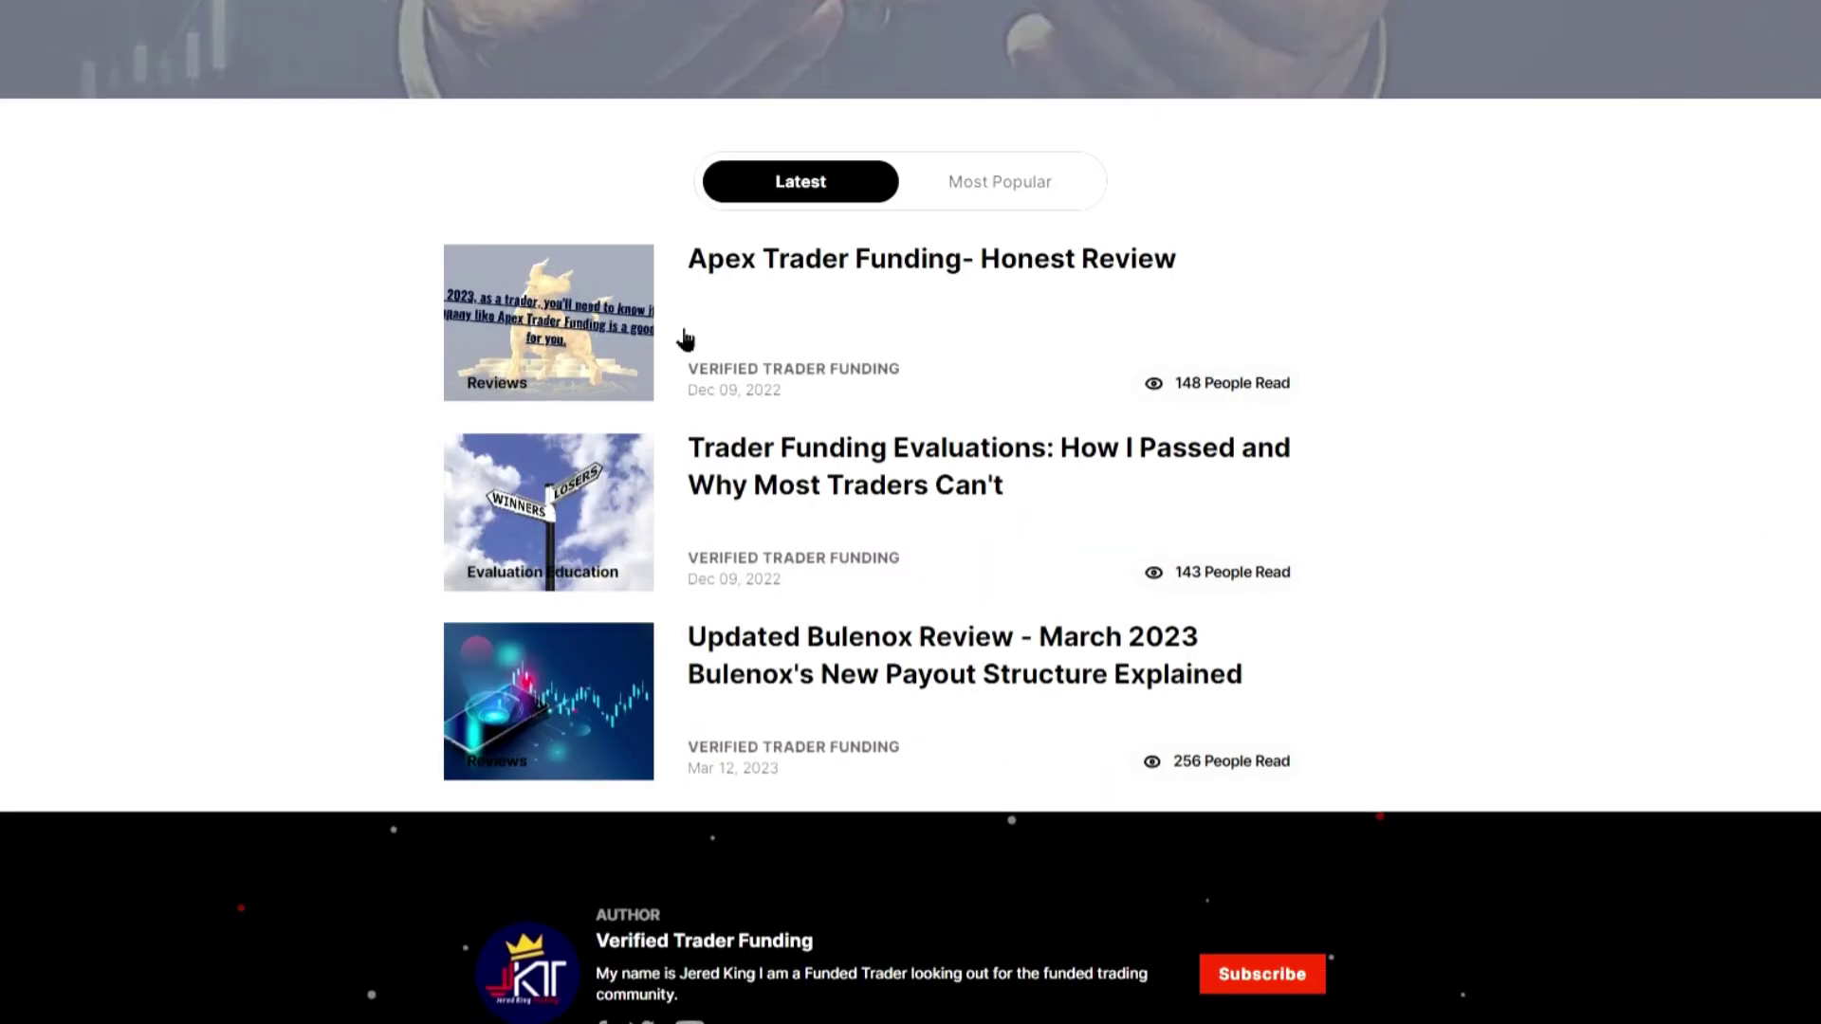
scroll(698, 373, up, 1)
scroll(697, 373, up, 5)
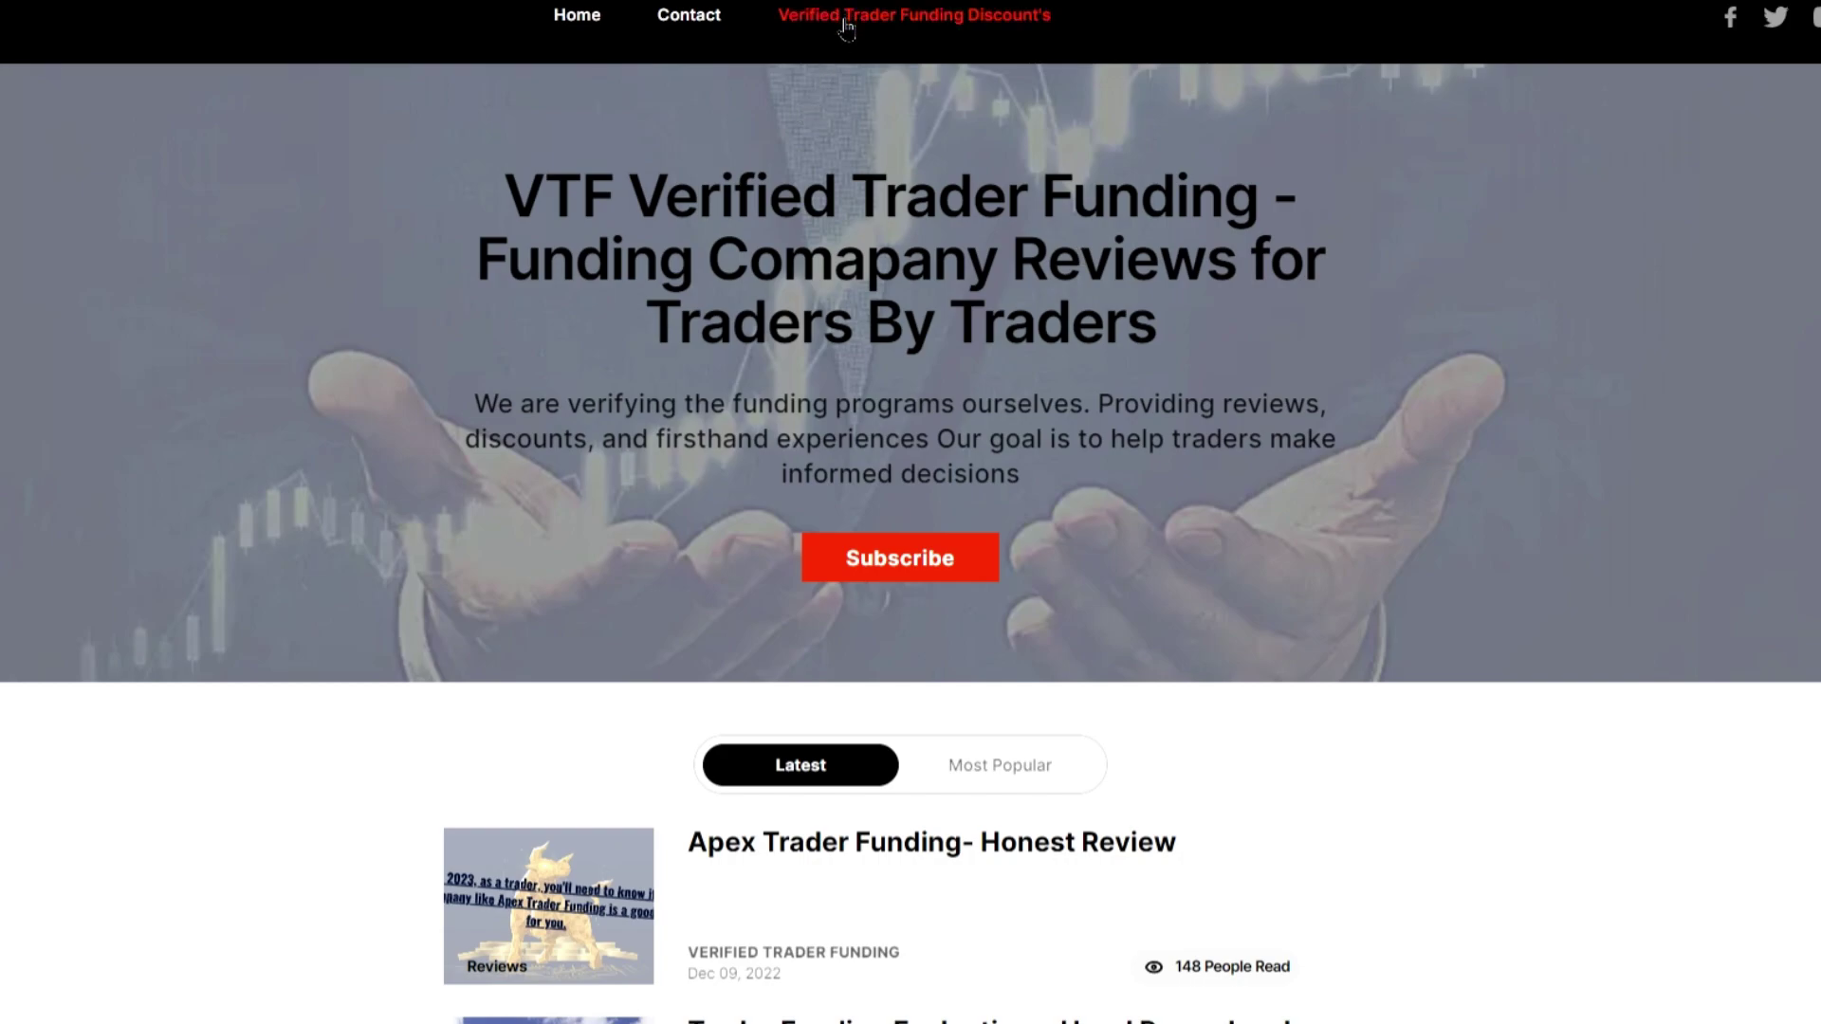
click(906, 19)
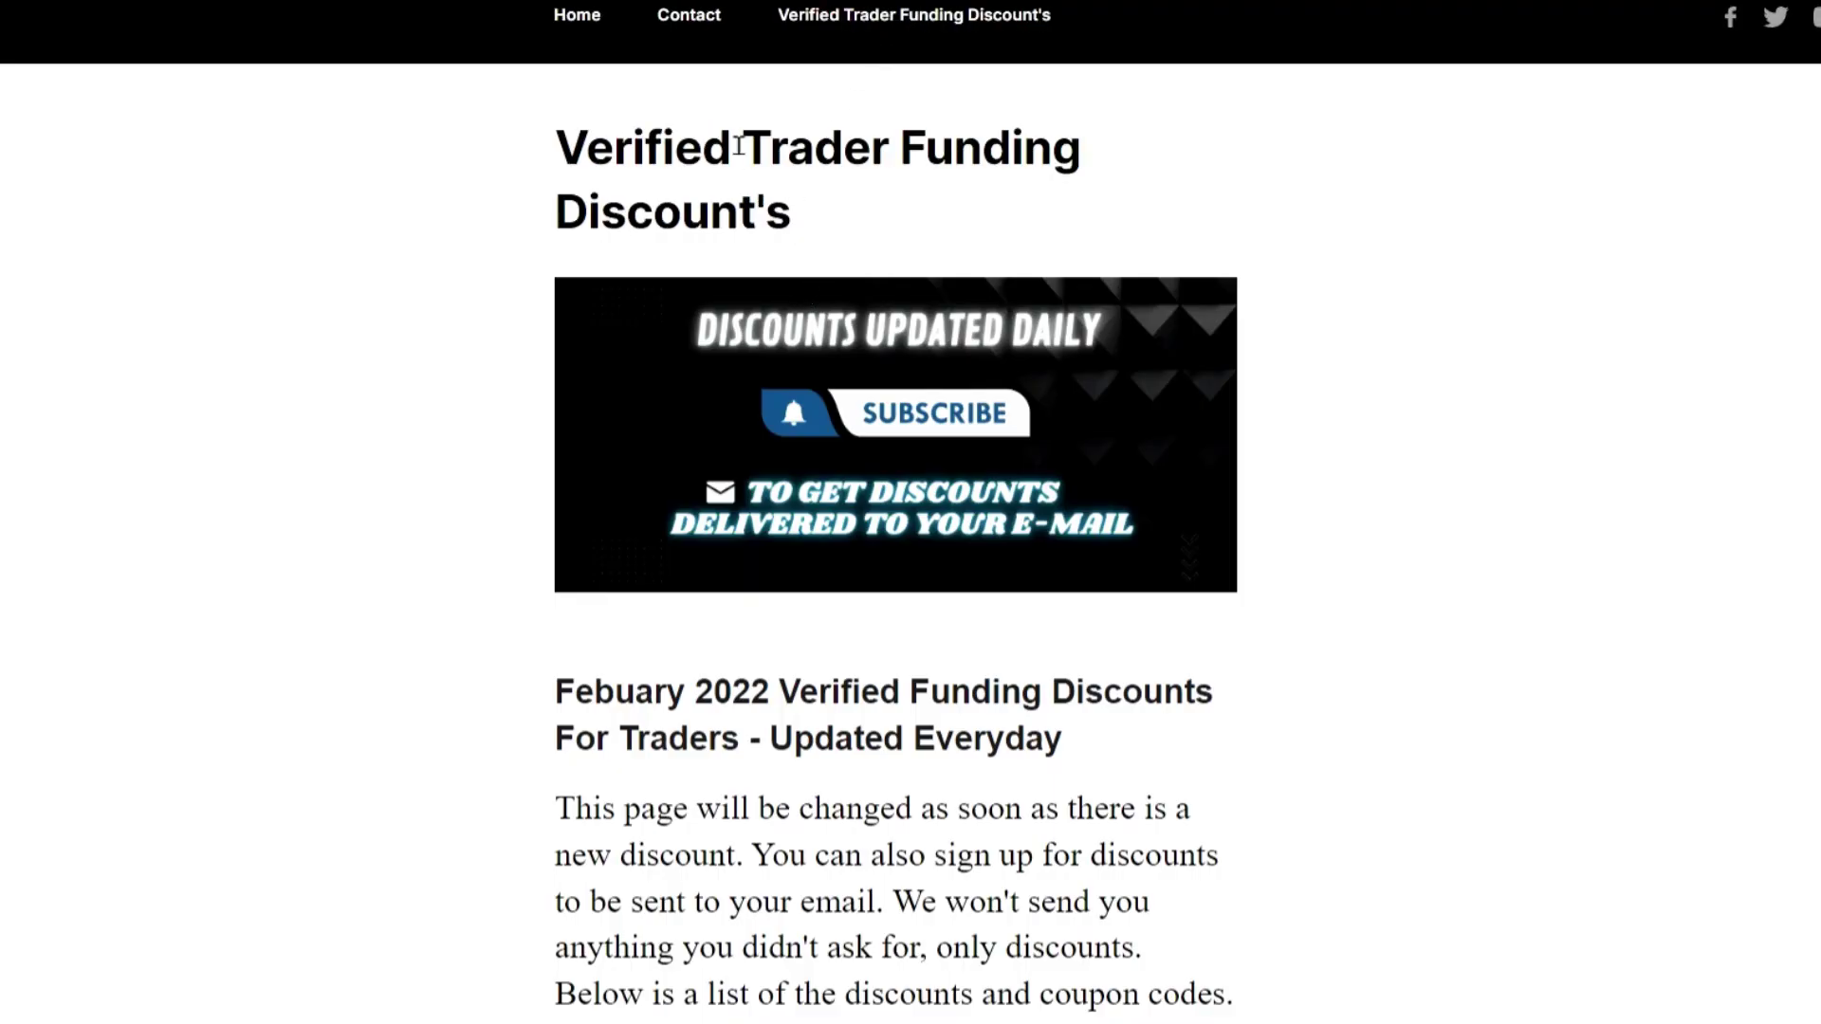
scroll(1280, 313, down, 13)
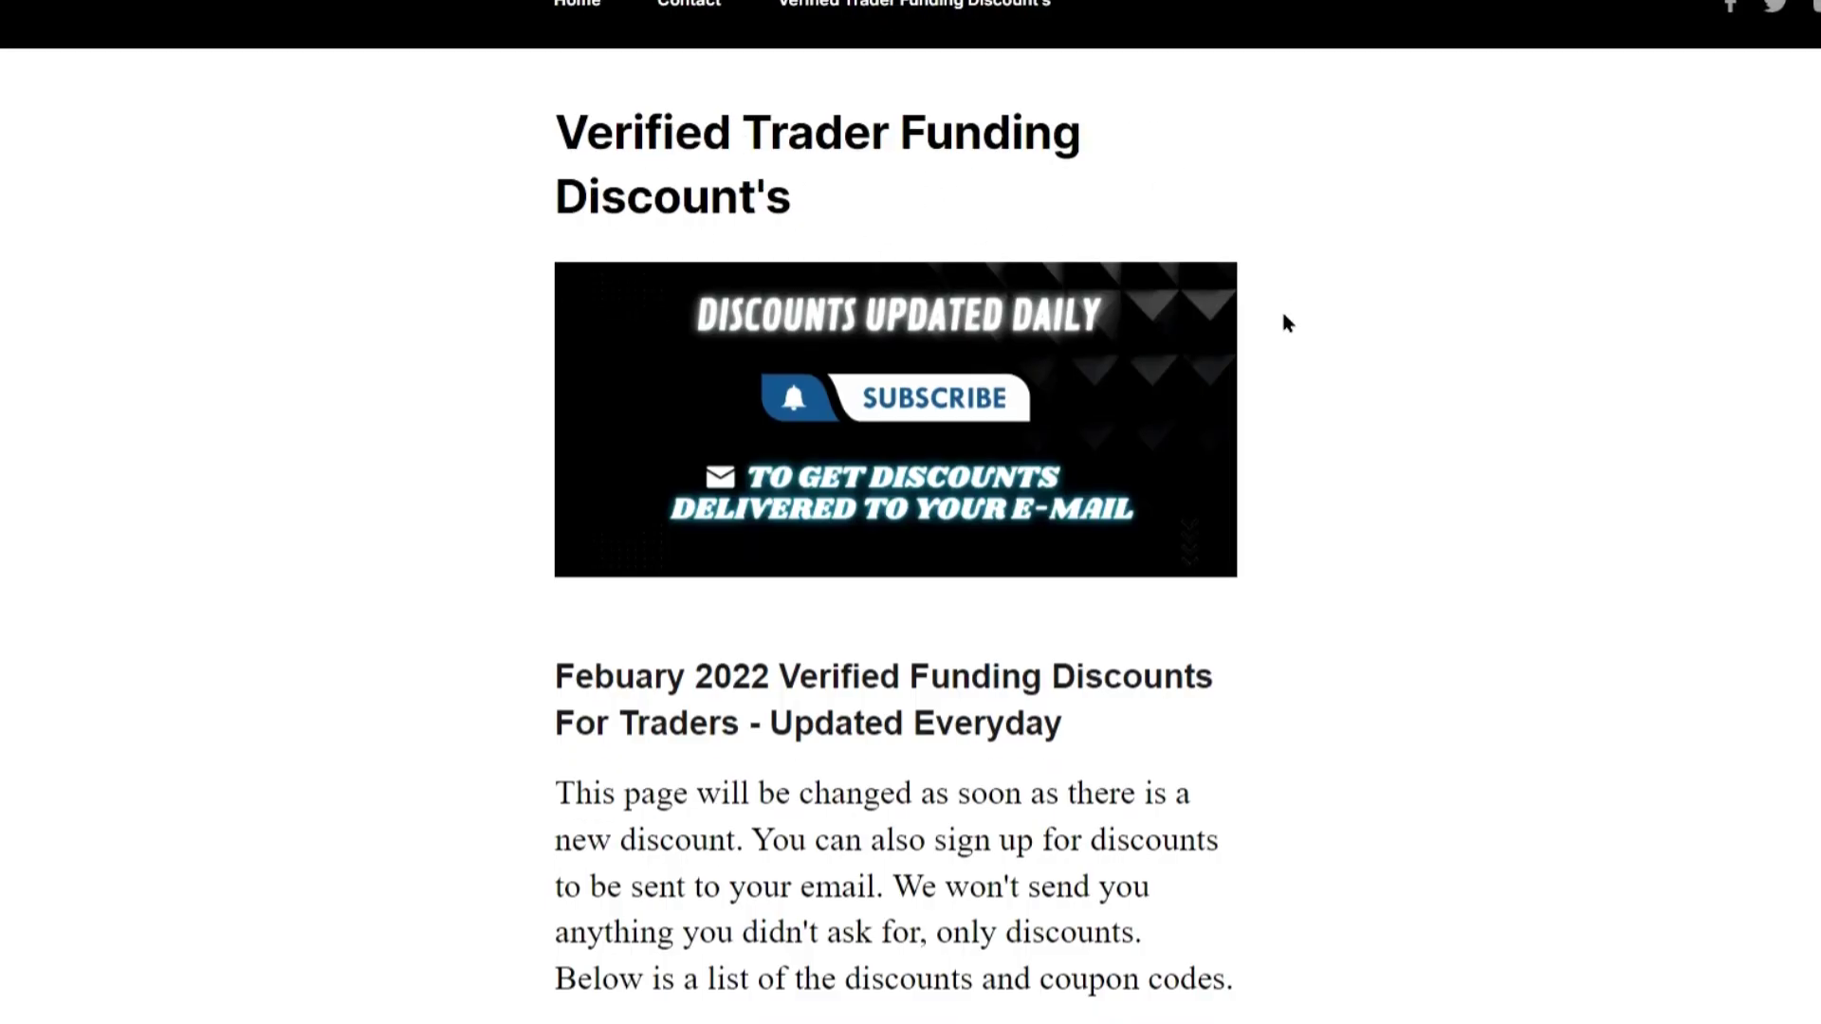
scroll(1282, 321, down, 11)
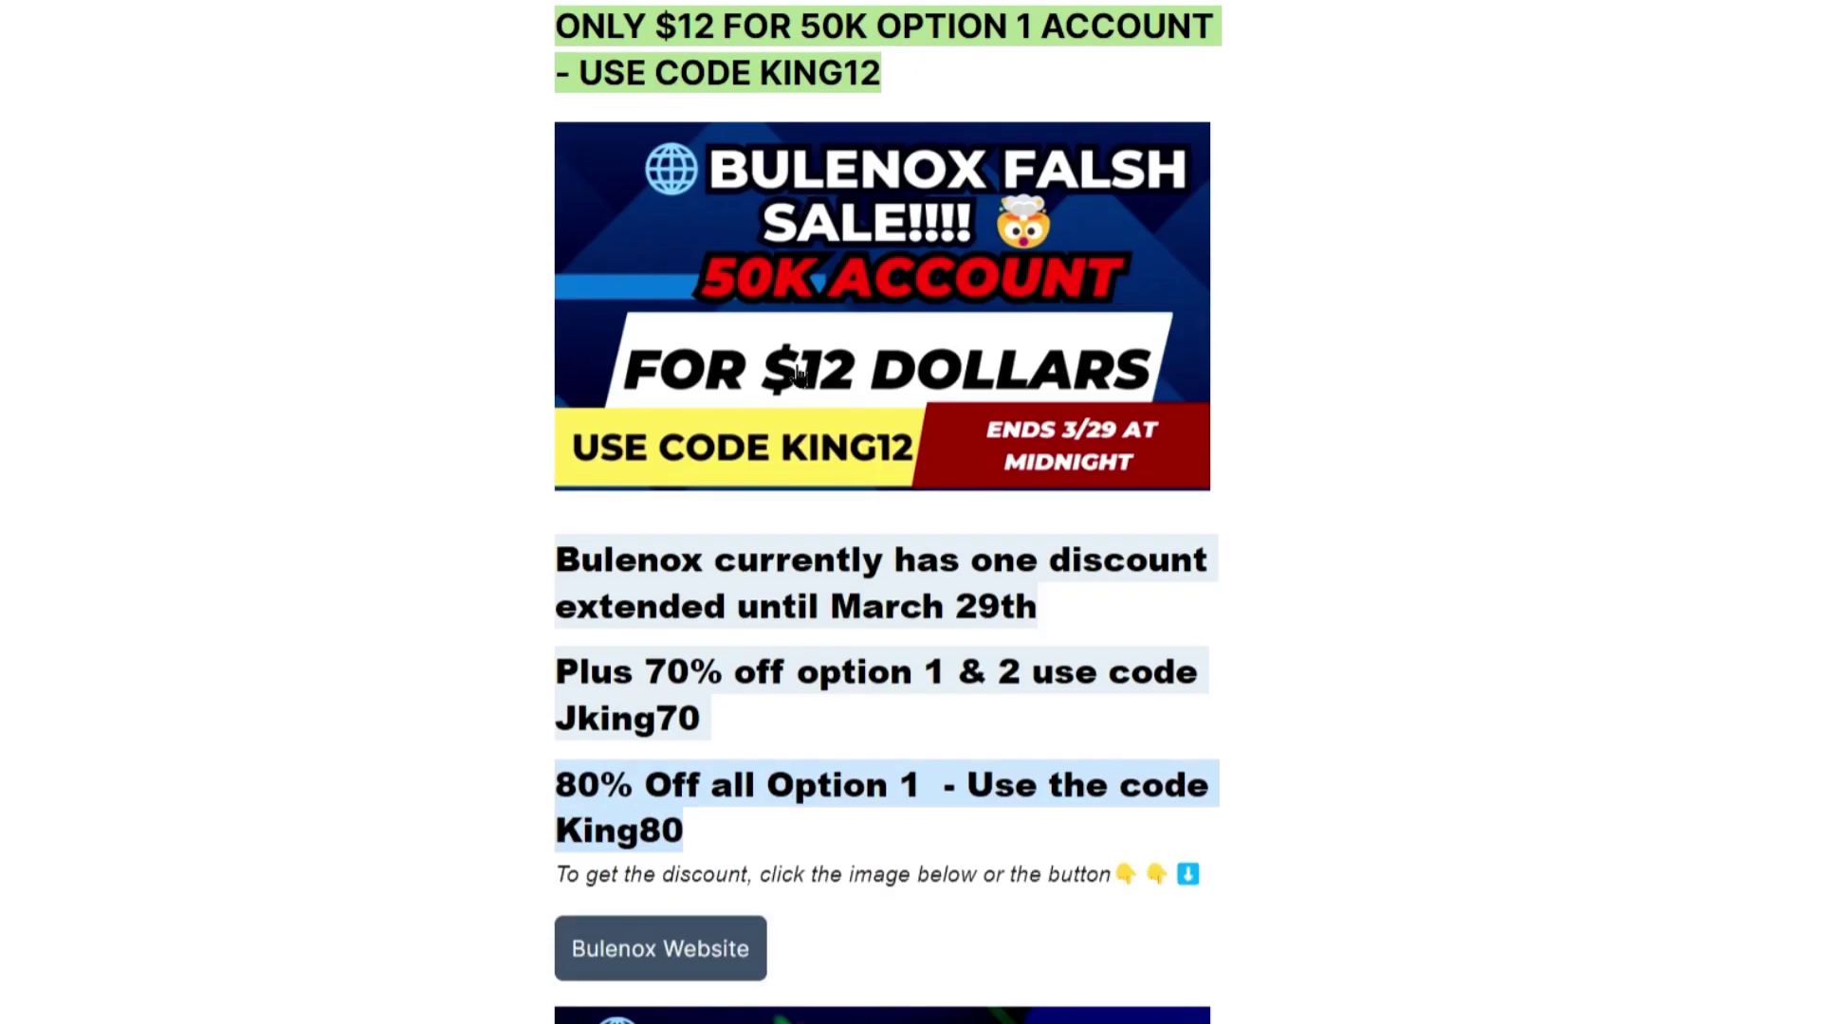
scroll(1281, 313, up, 2)
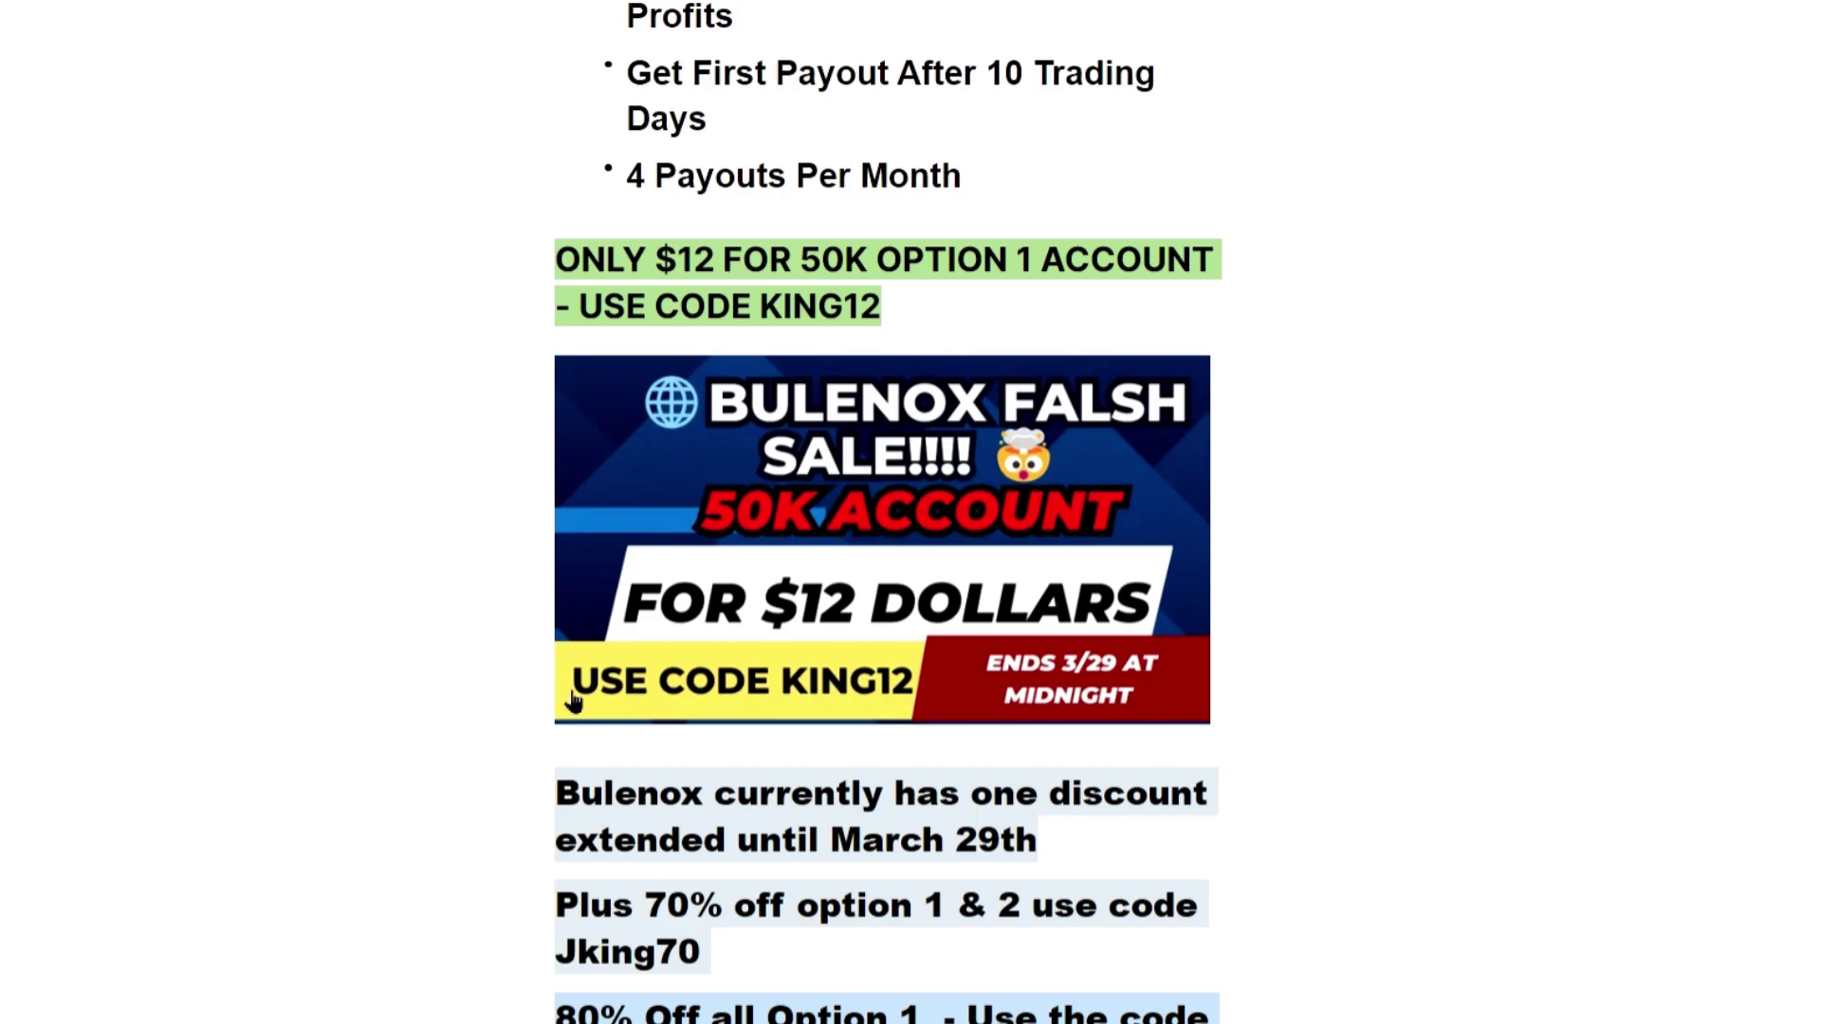
scroll(1166, 667, up, 4)
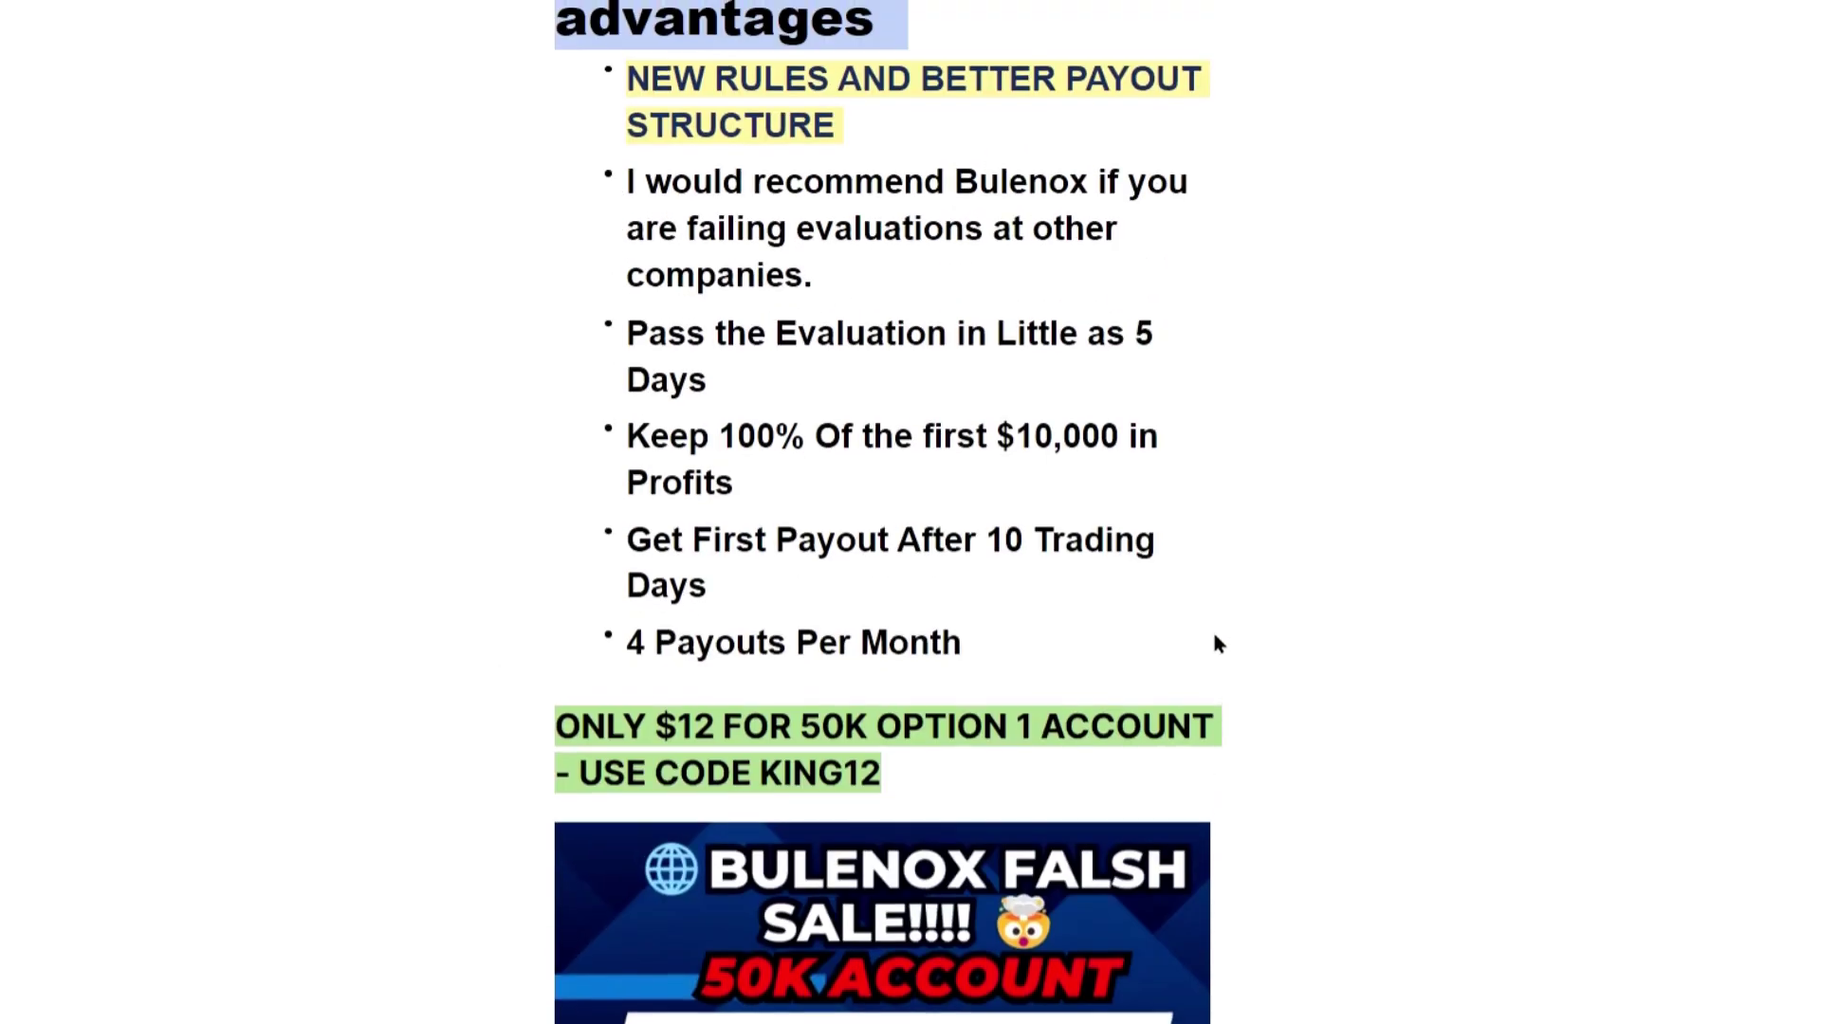
scroll(487, 325, up, 4)
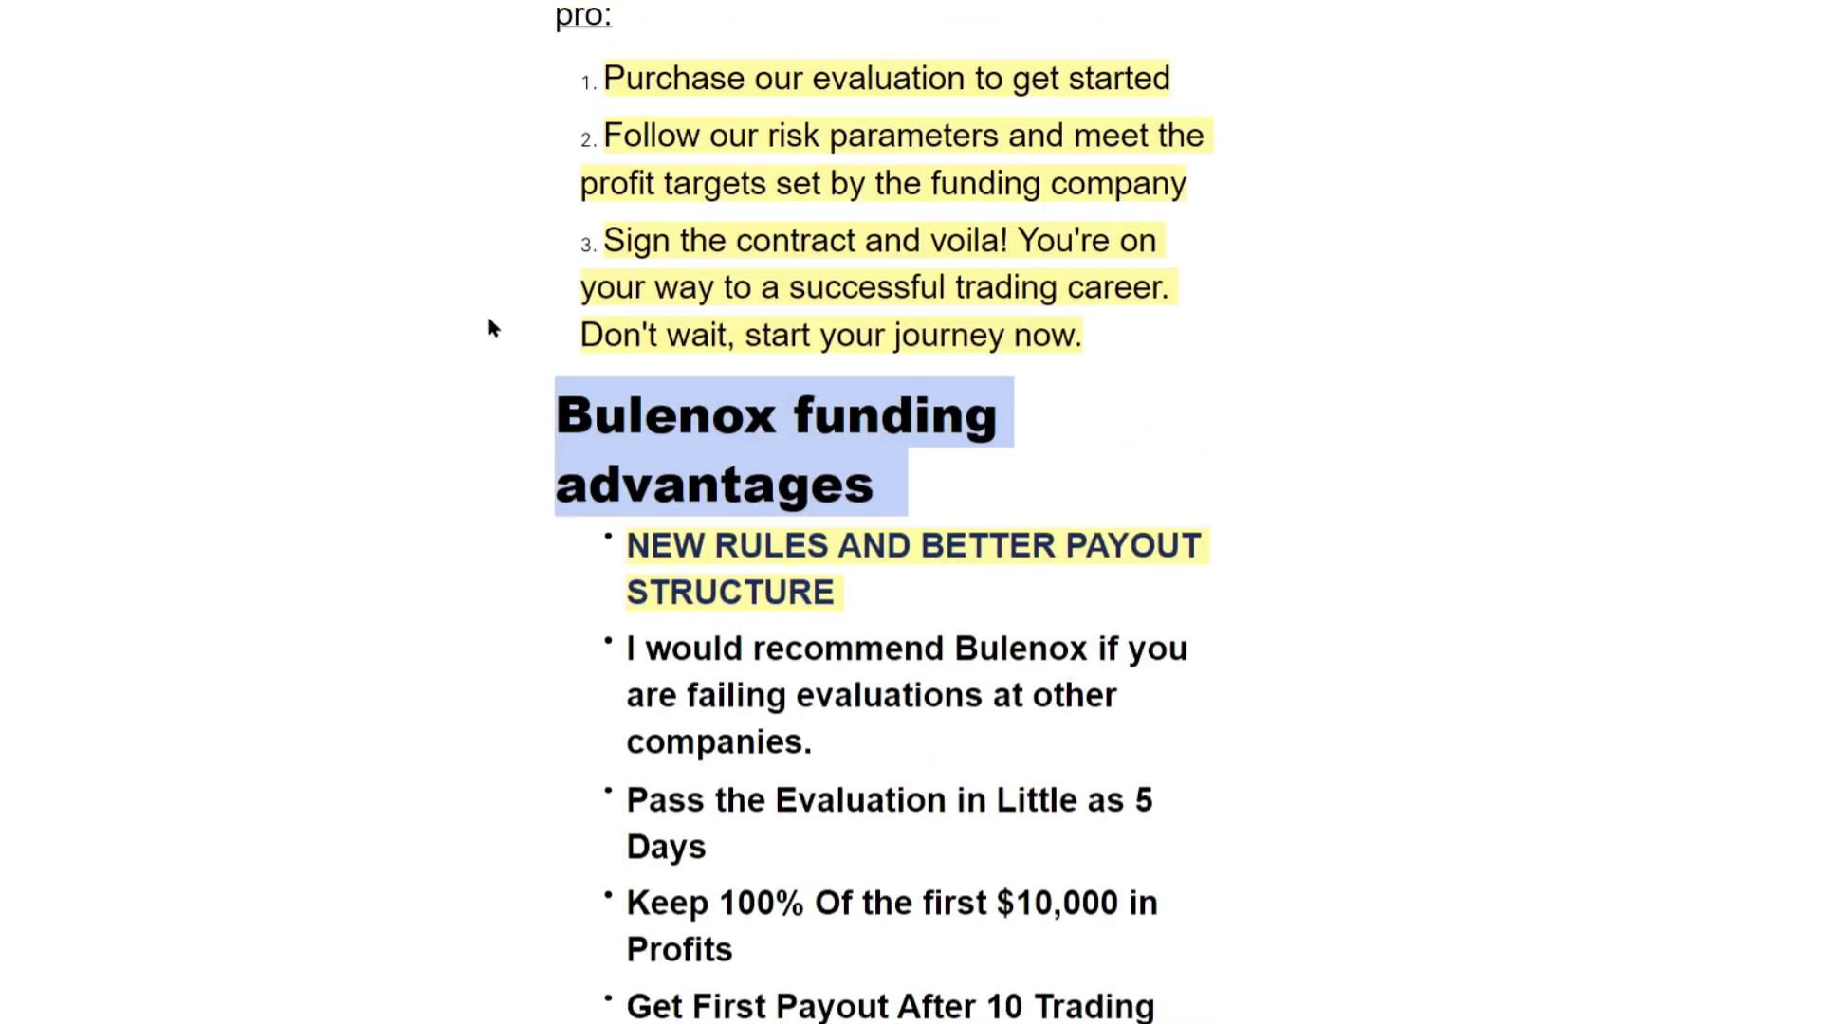
scroll(1205, 378, up, 3)
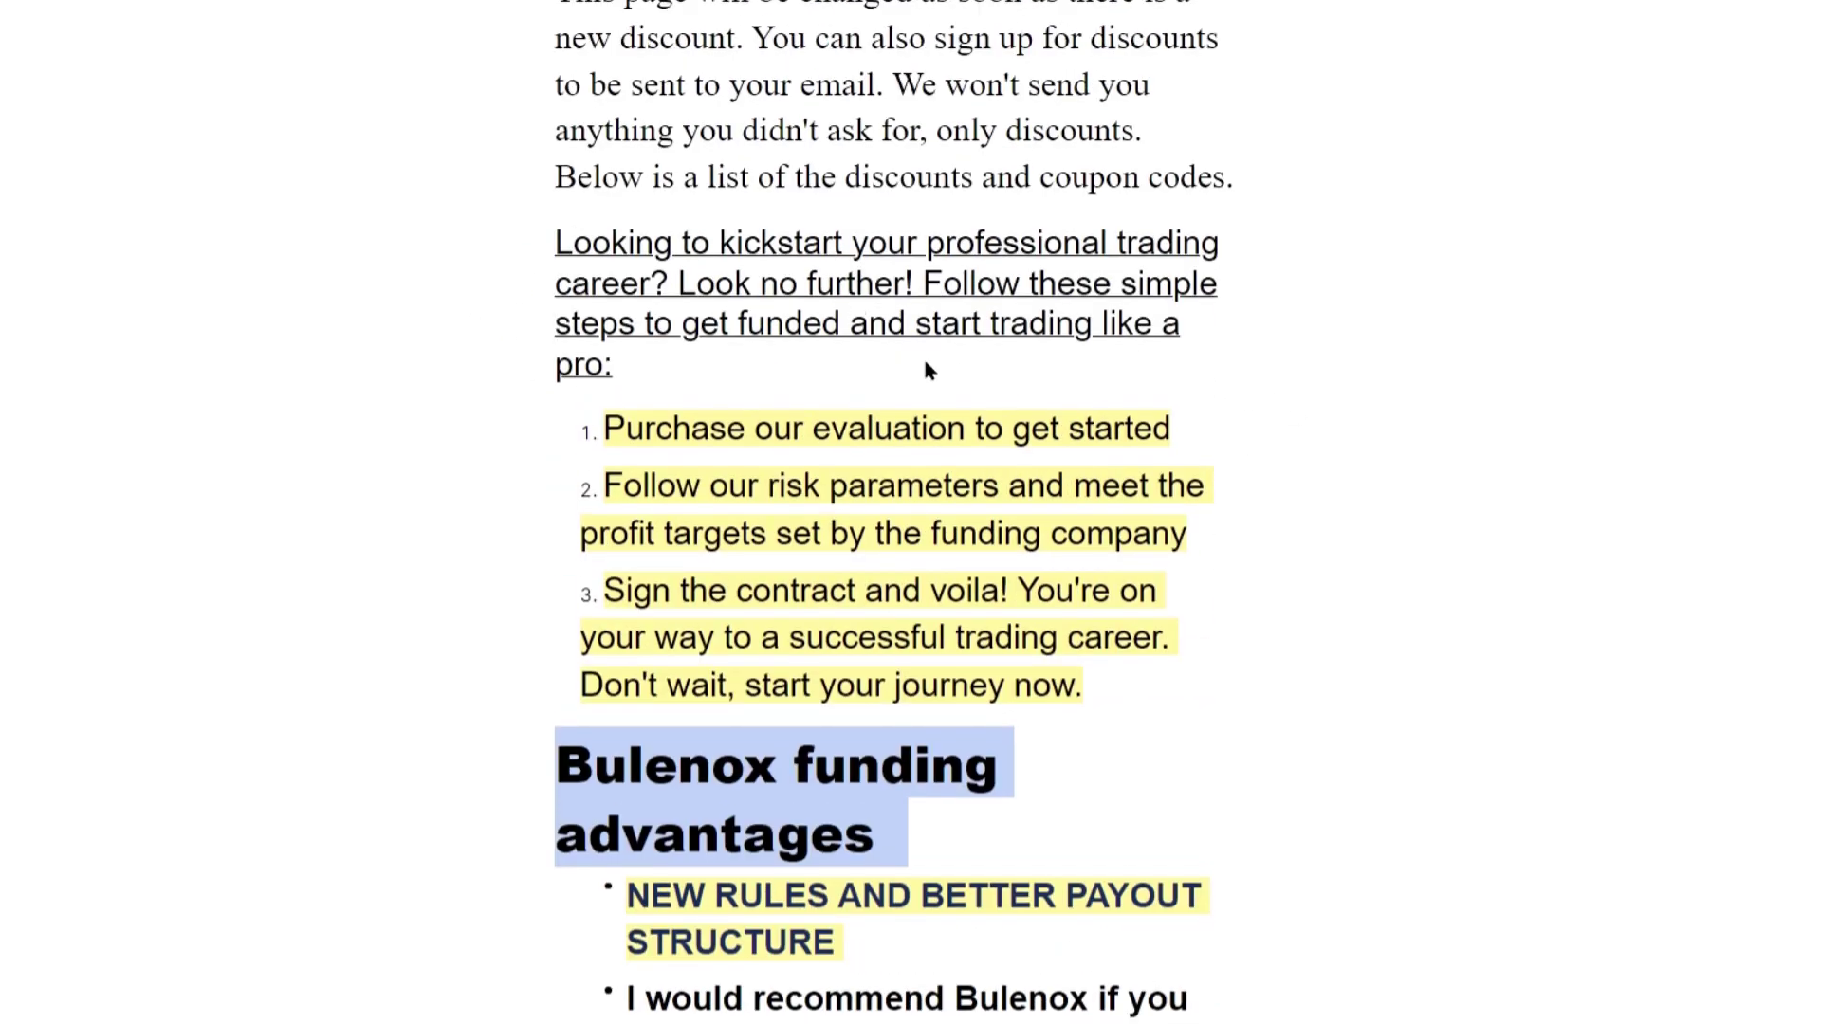
Scroll down to Apex Trader Funding's 80% off all accounts deal with code PROVEN50
scroll(402, 435, down, 5)
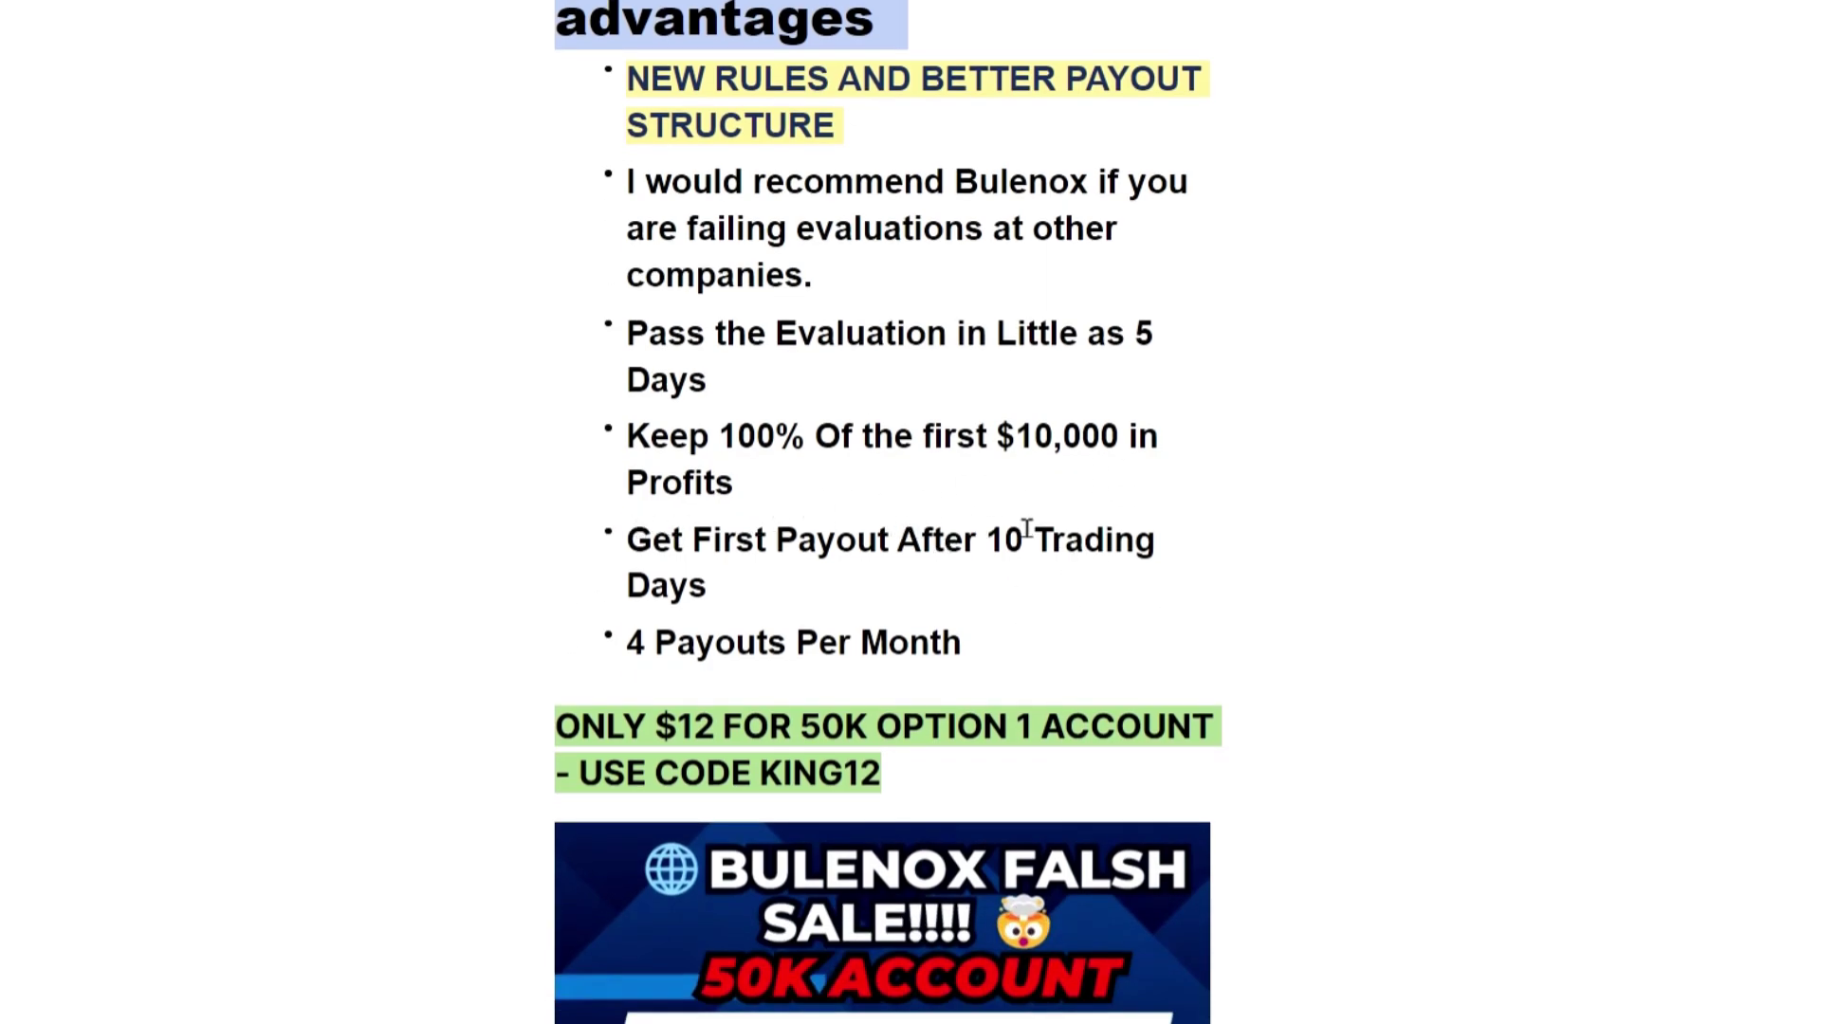
scroll(560, 634, down, 1)
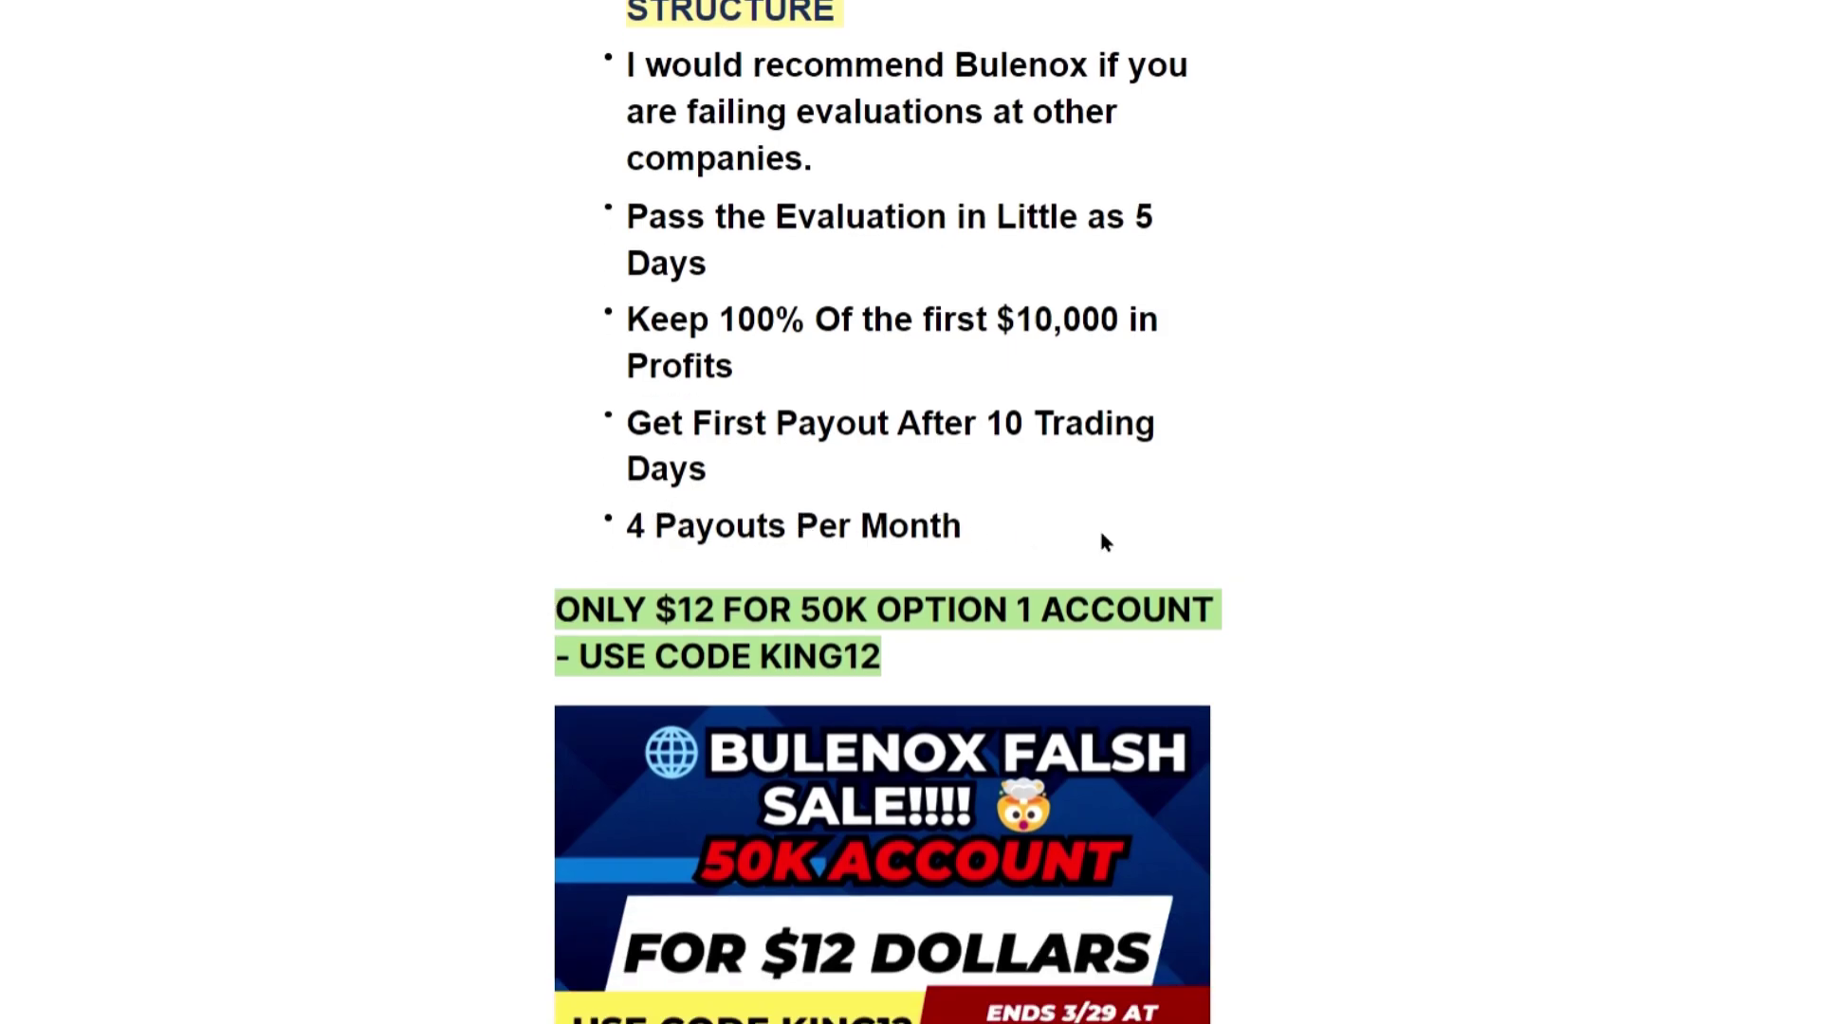
scroll(1103, 541, down, 6)
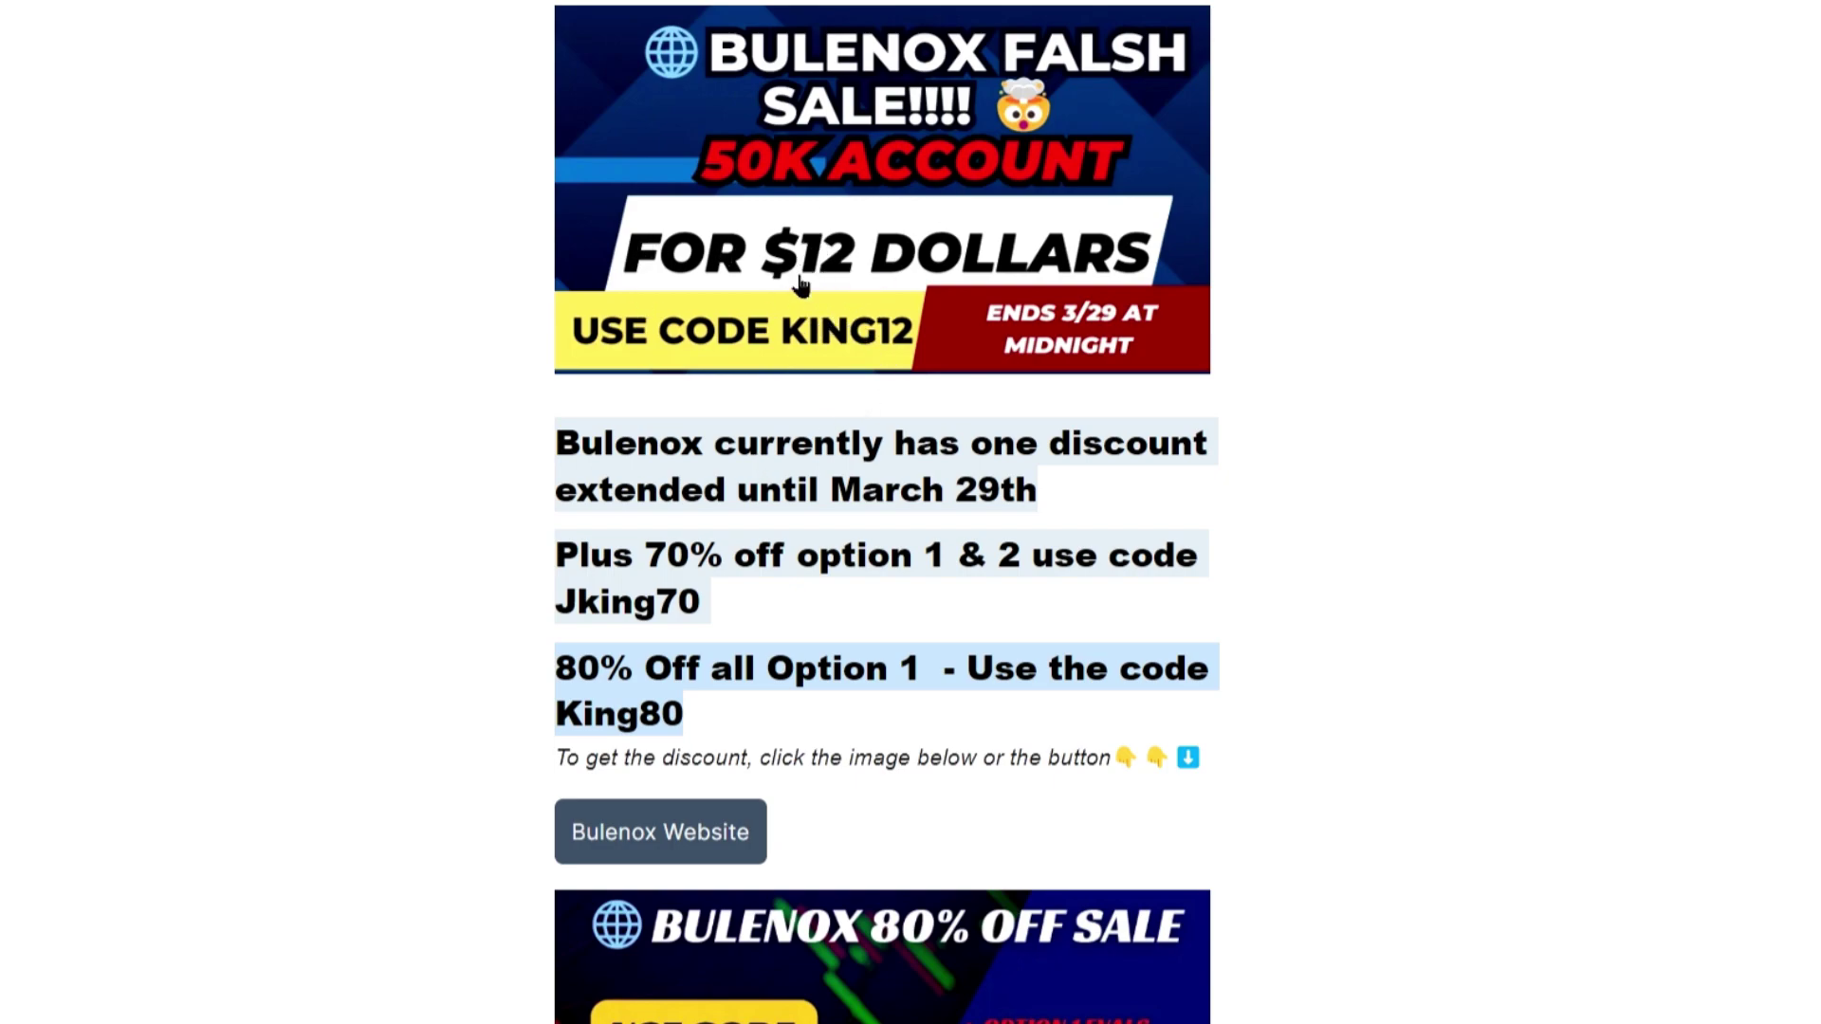
scroll(359, 378, down, 2)
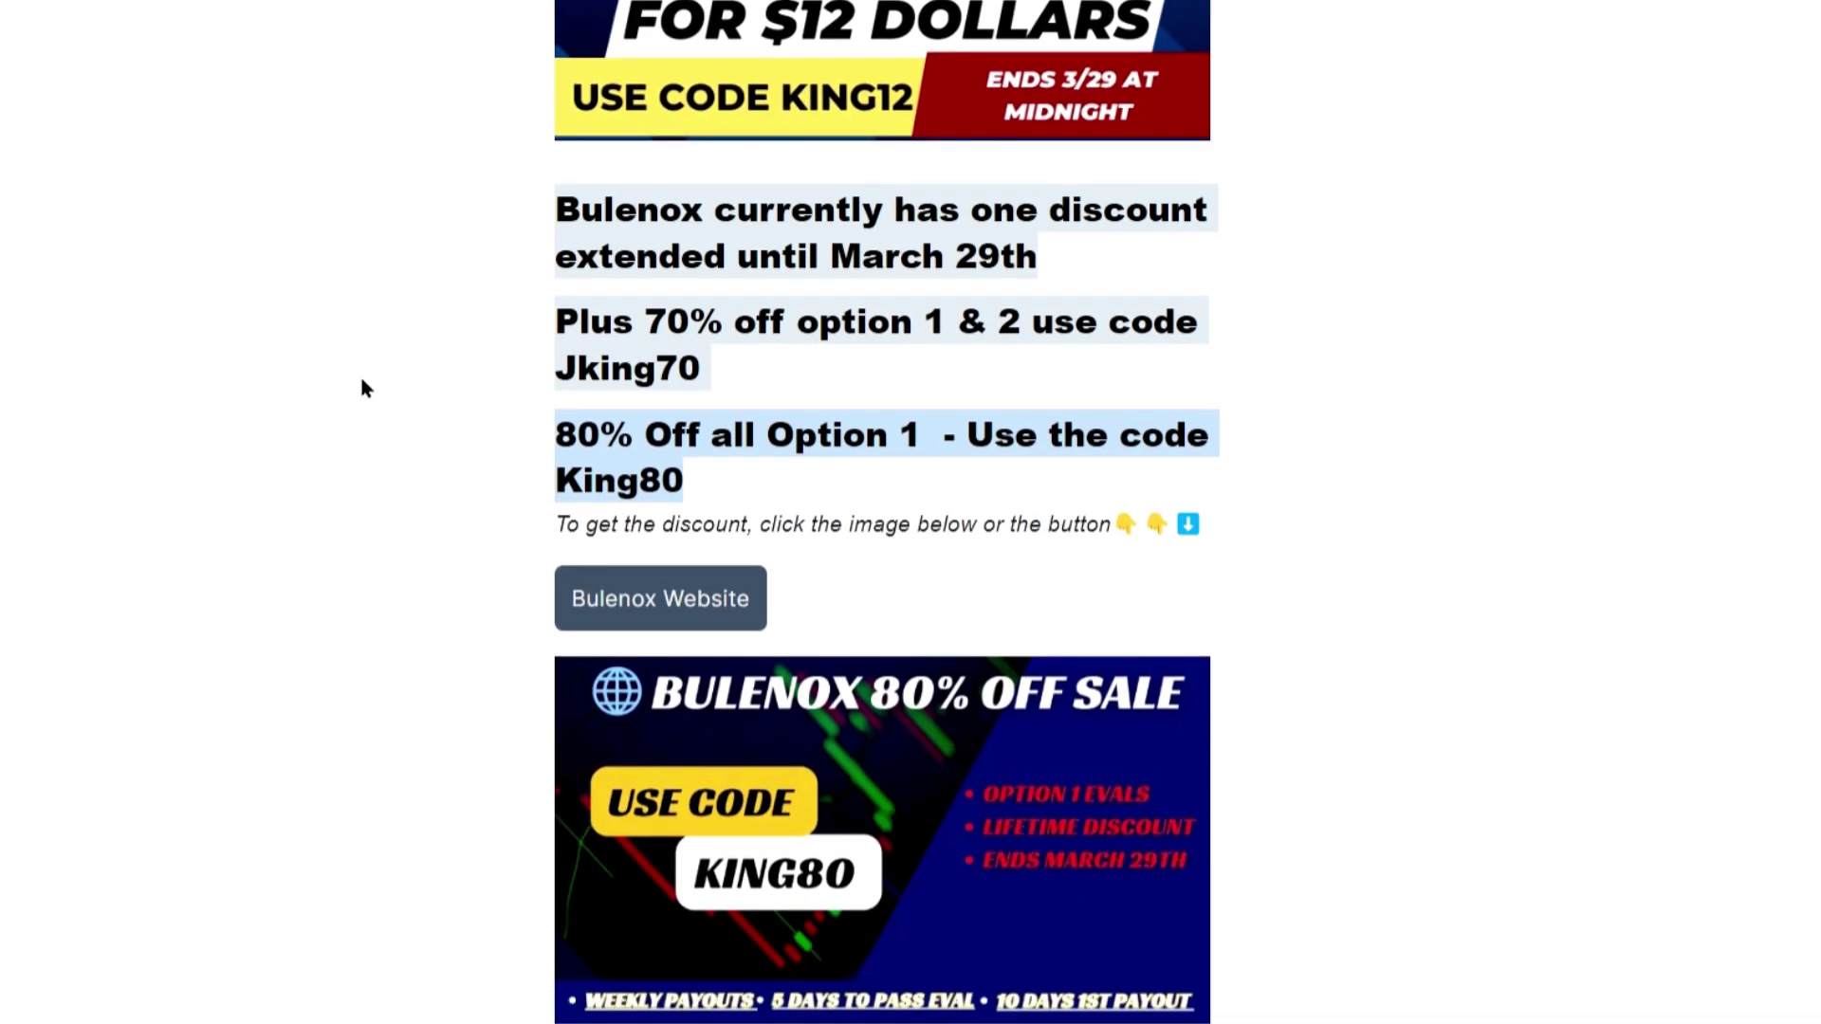
scroll(445, 368, down, 1)
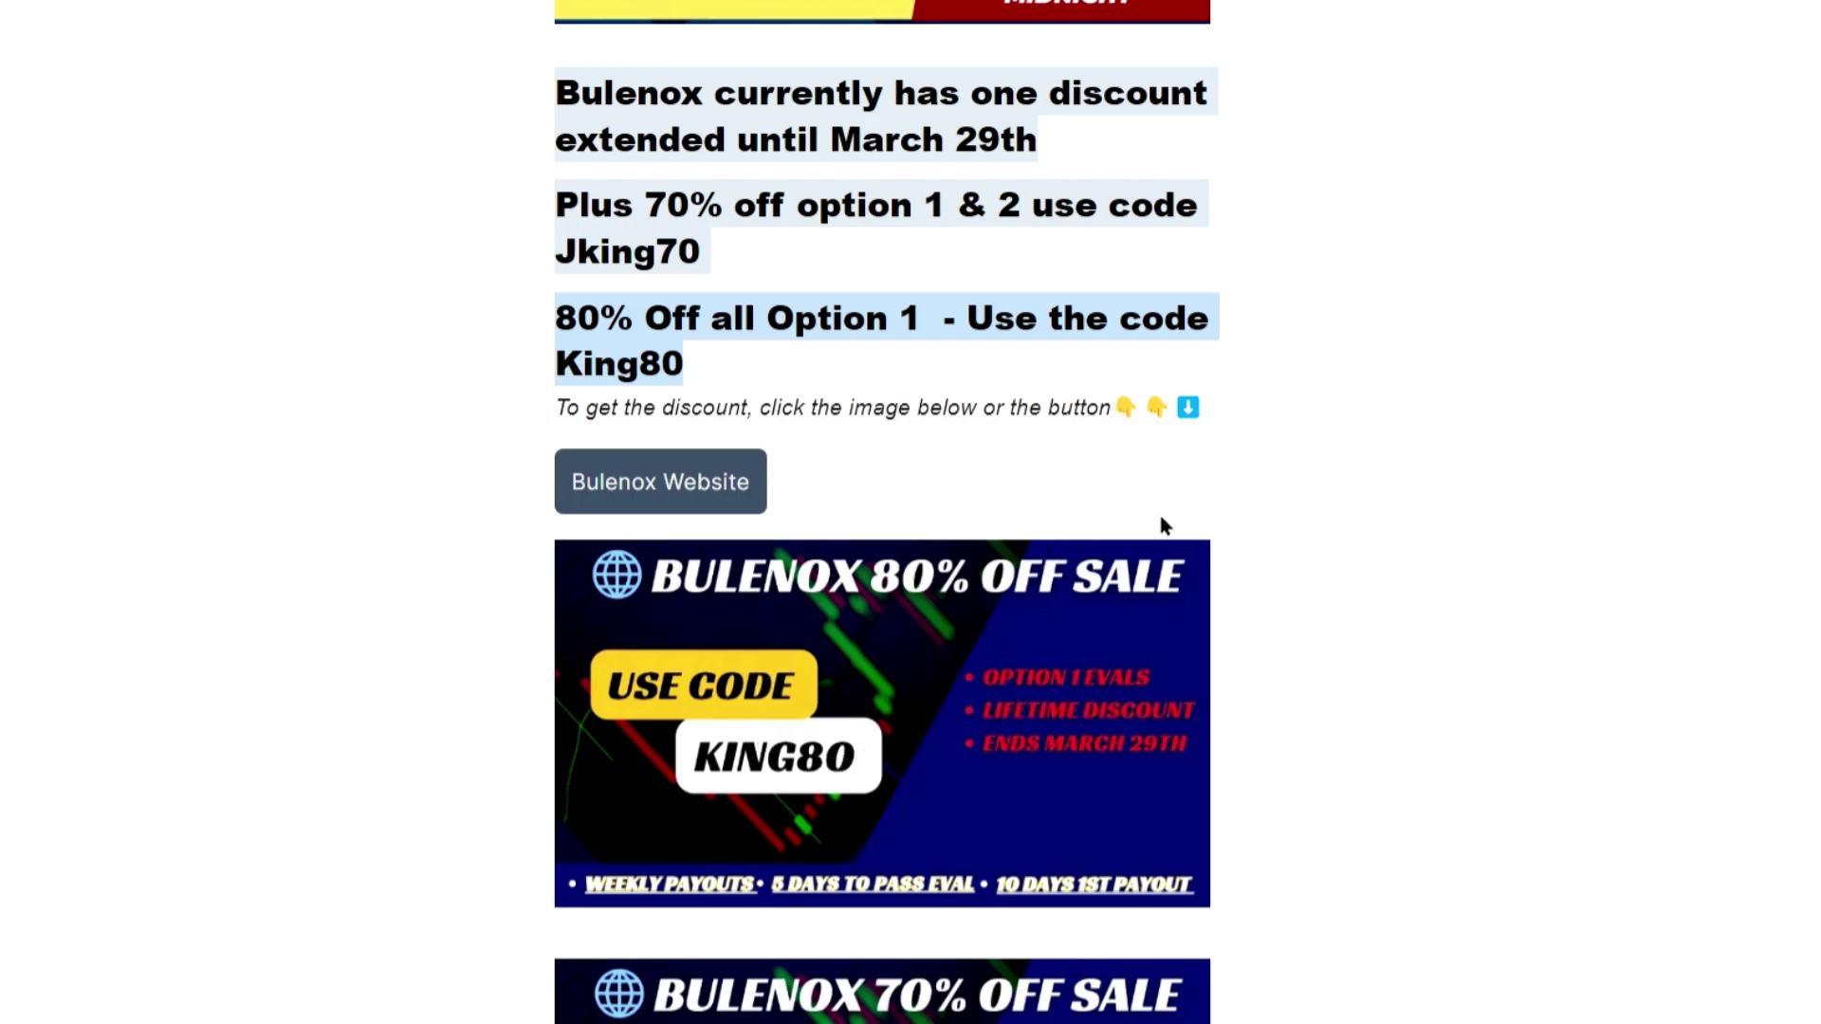
scroll(1166, 528, down, 3)
scroll(1211, 582, down, 2)
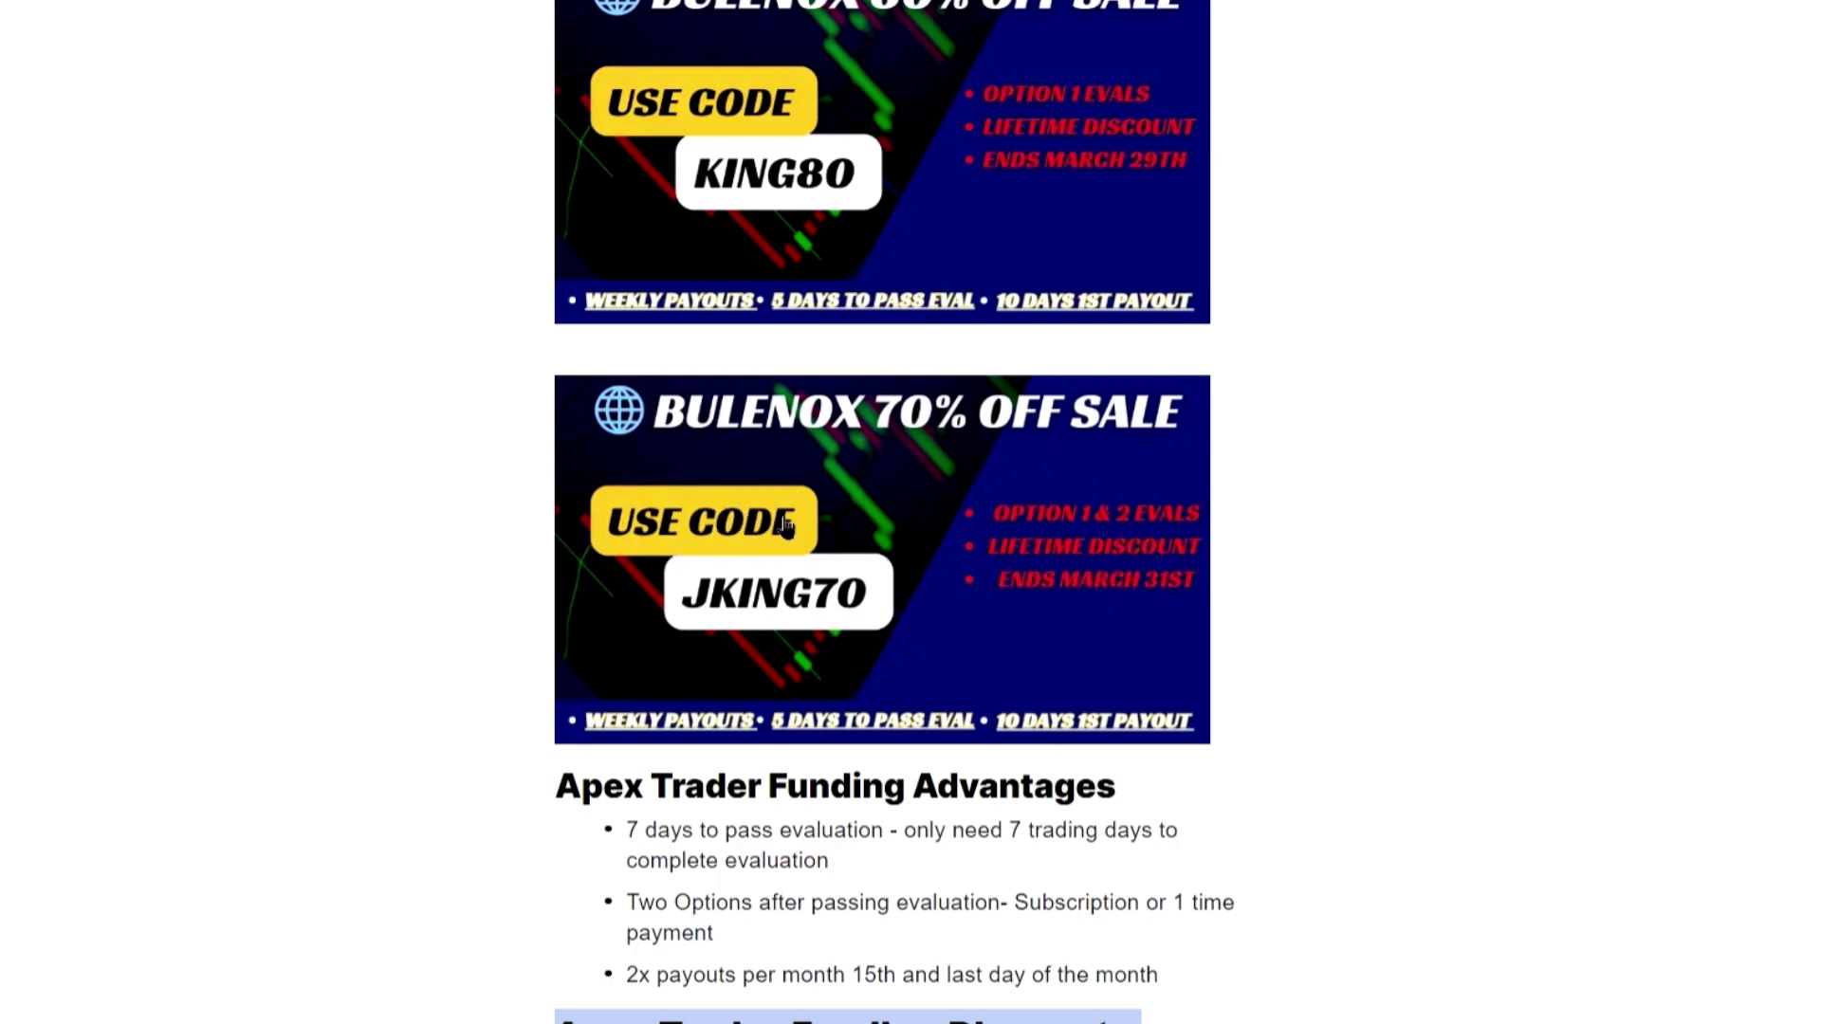
scroll(792, 611, down, 3)
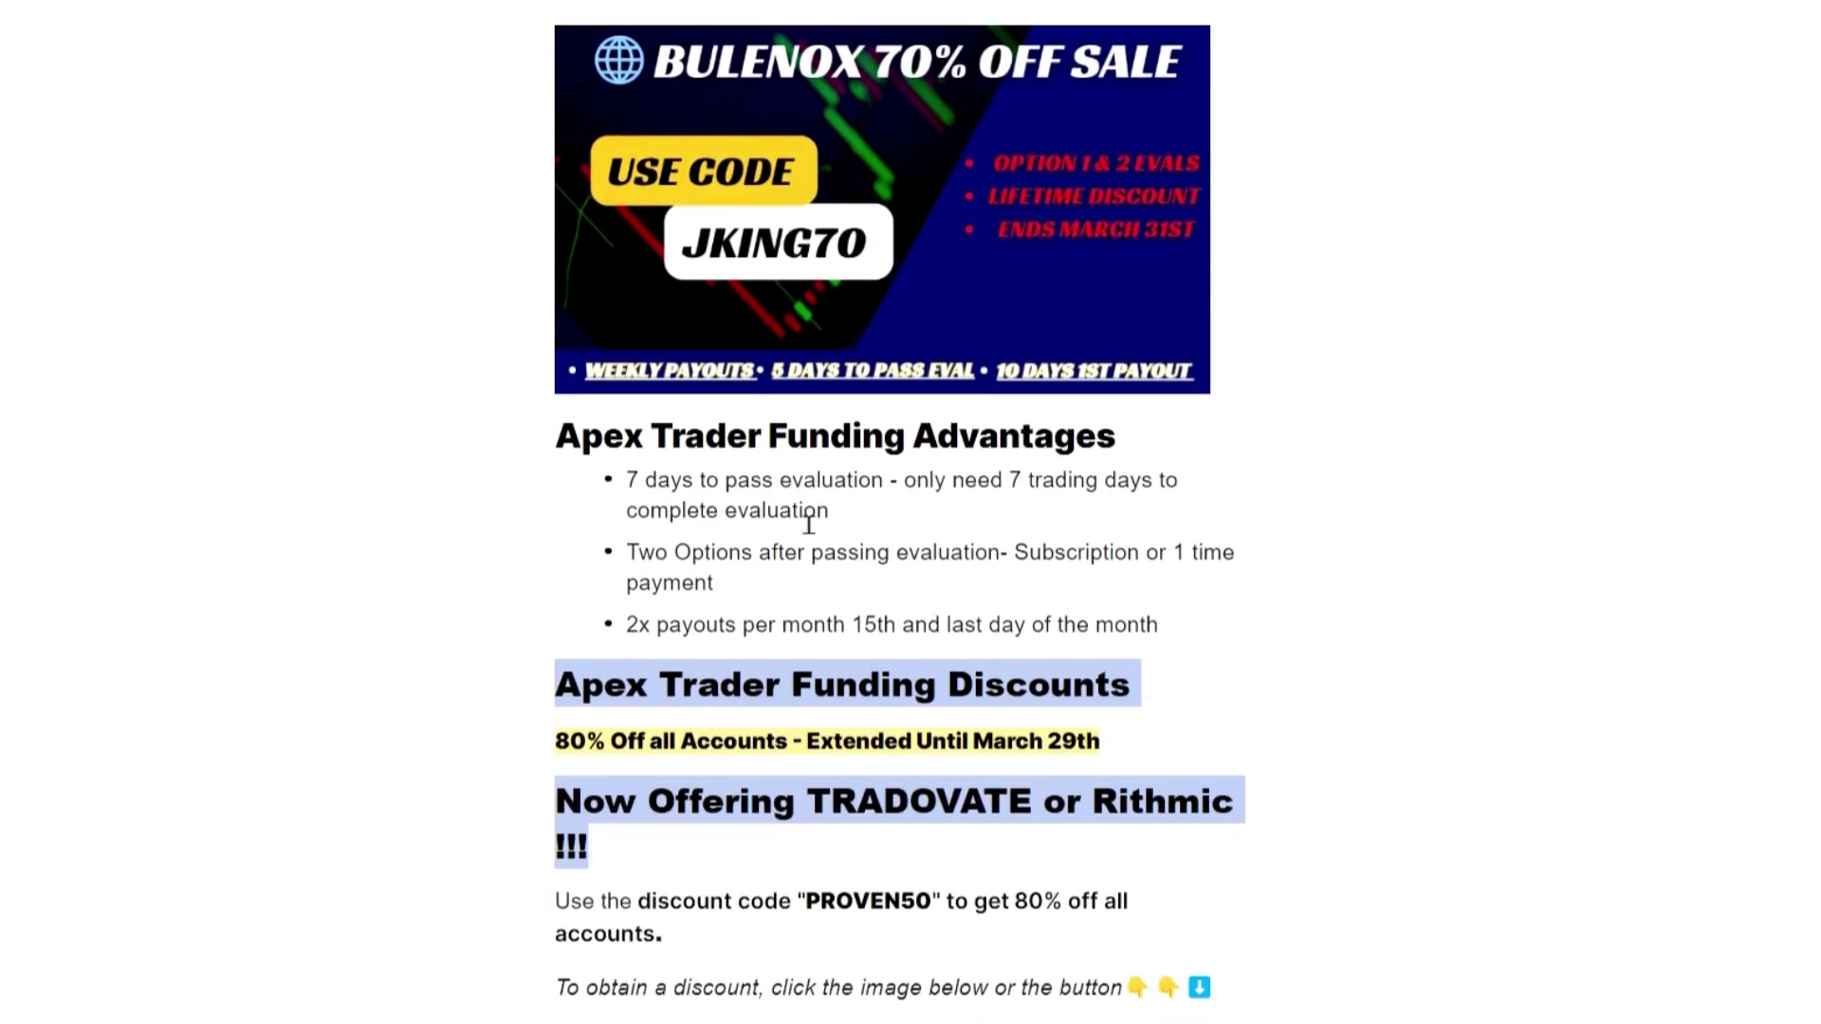
scroll(865, 552, up, 5)
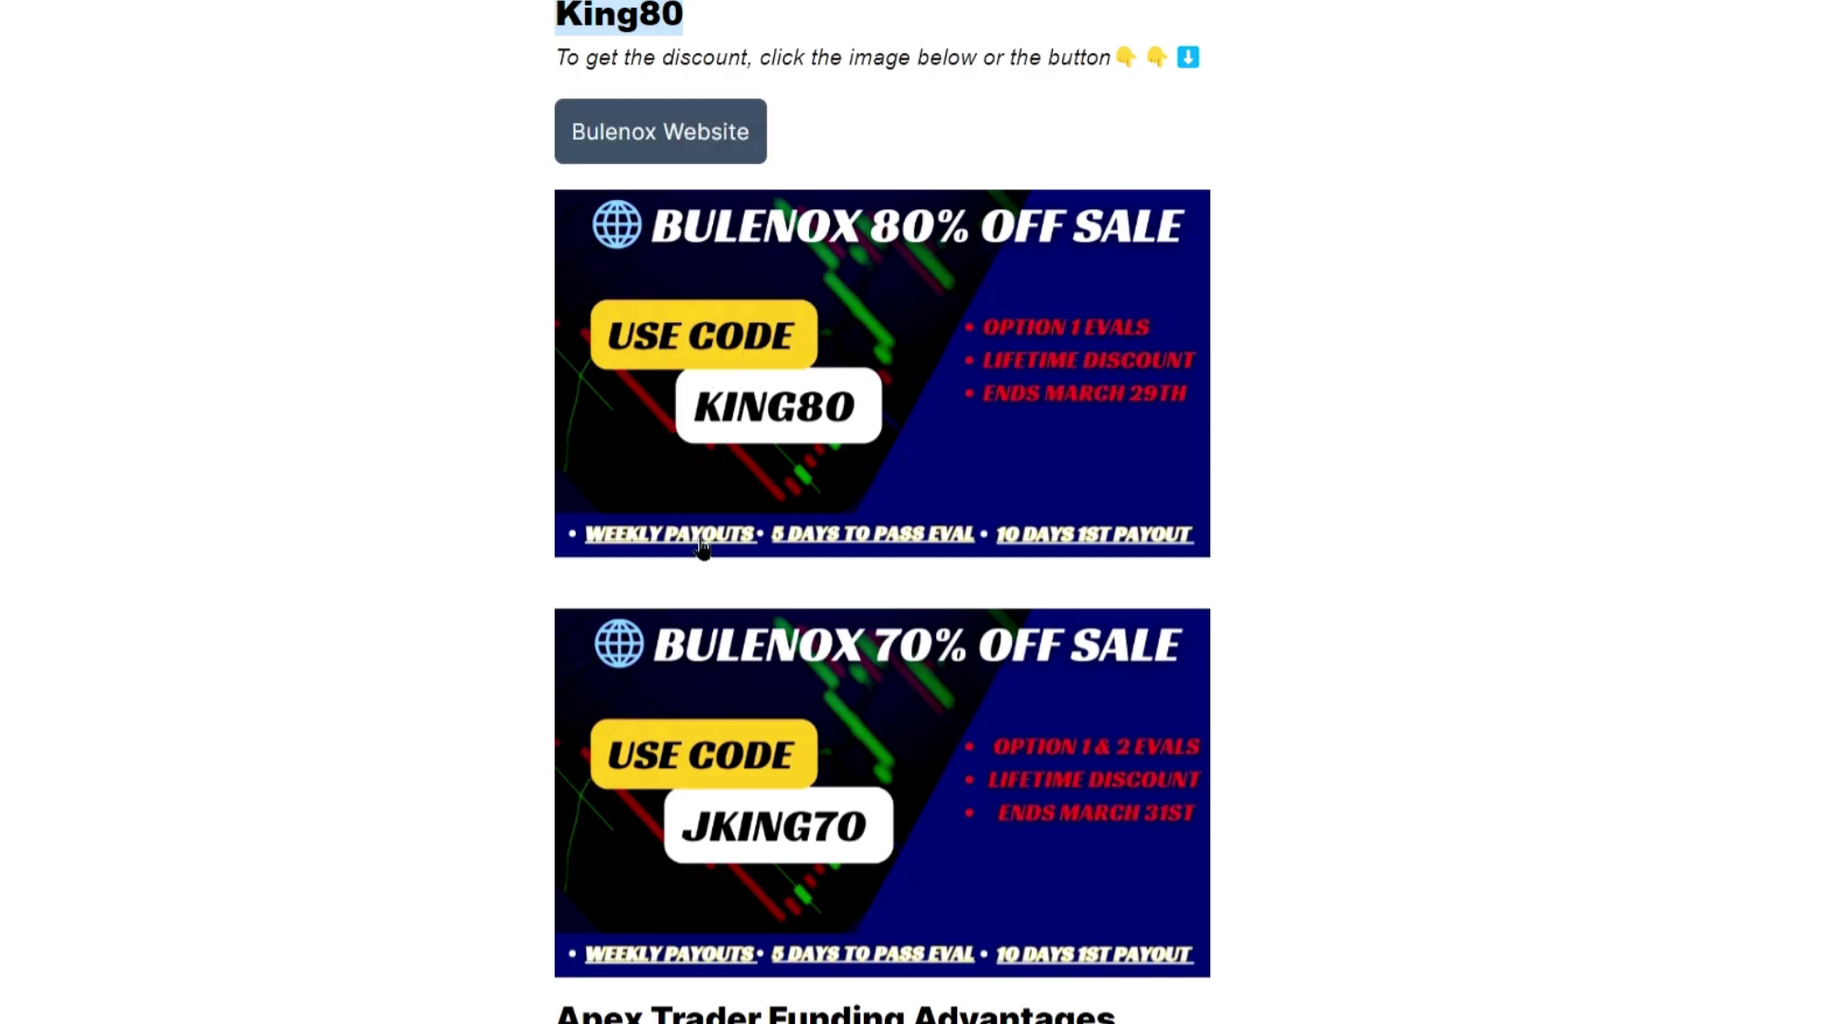
scroll(702, 560, down, 8)
scroll(702, 561, down, 4)
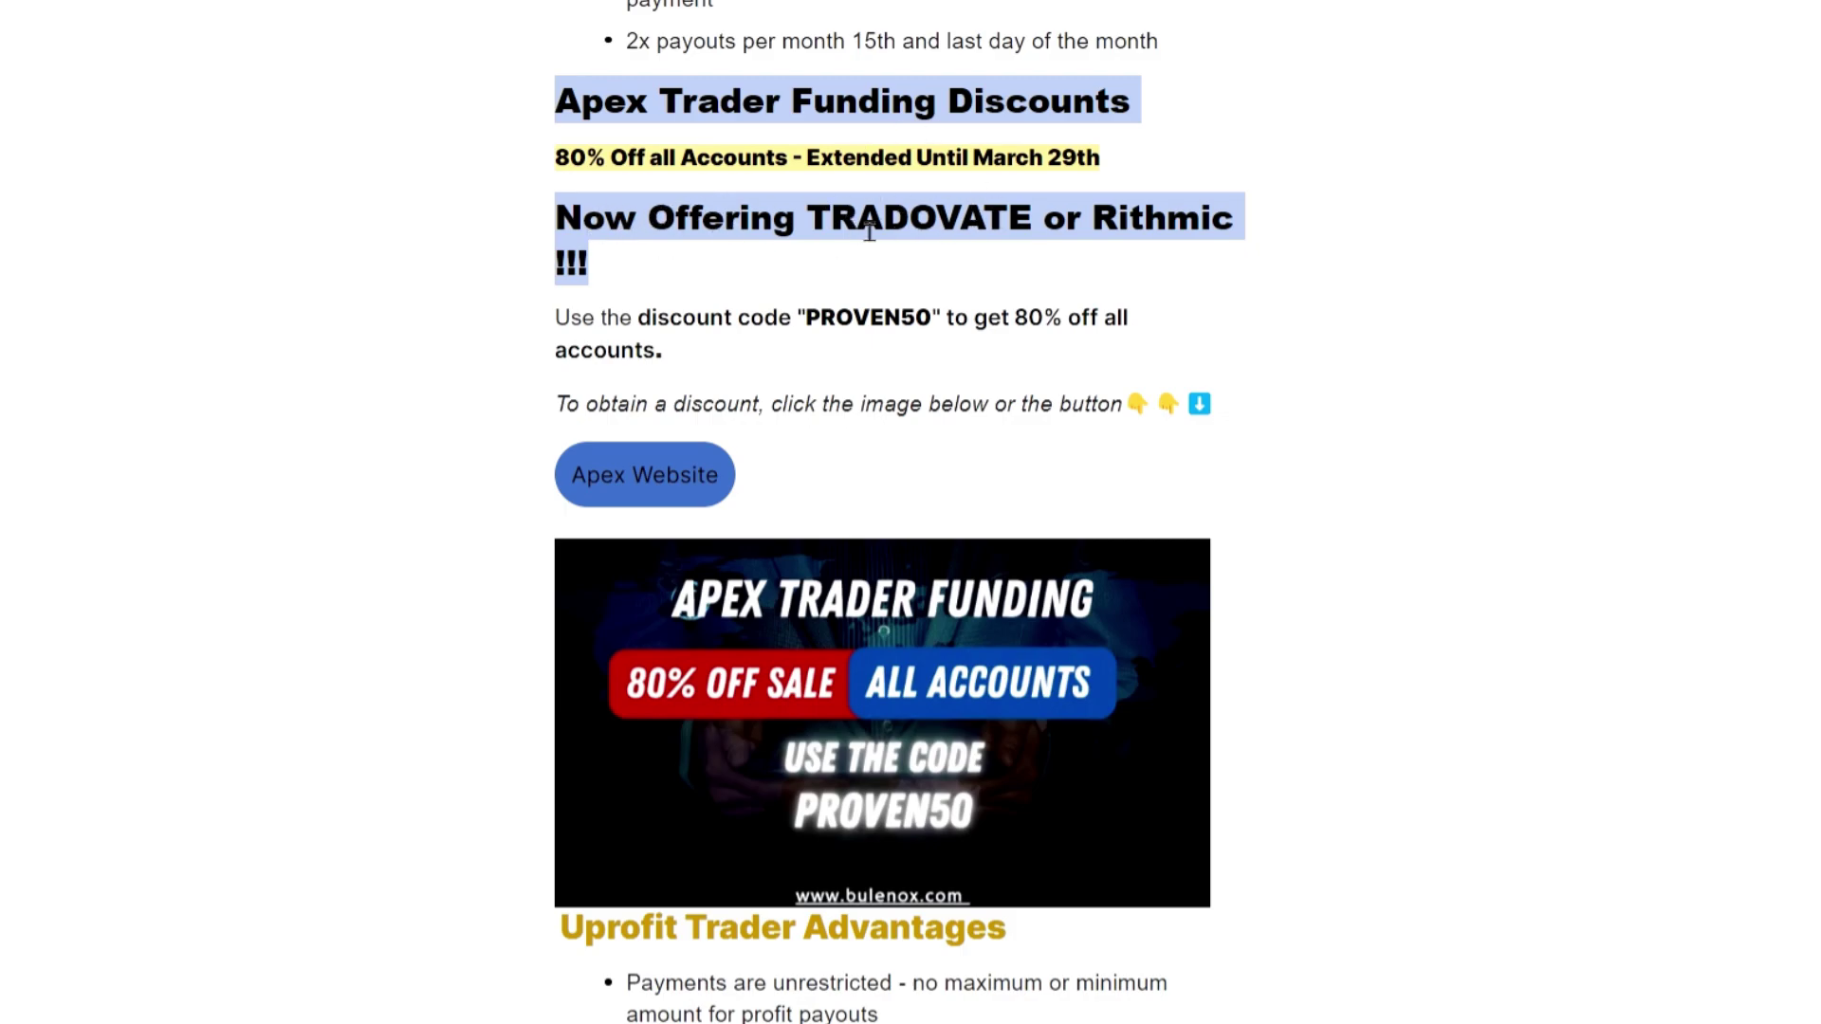
Scroll past the Leeloo, TickTick and Bulenox codes, then back to the top of the page
scroll(1370, 489, down, 16)
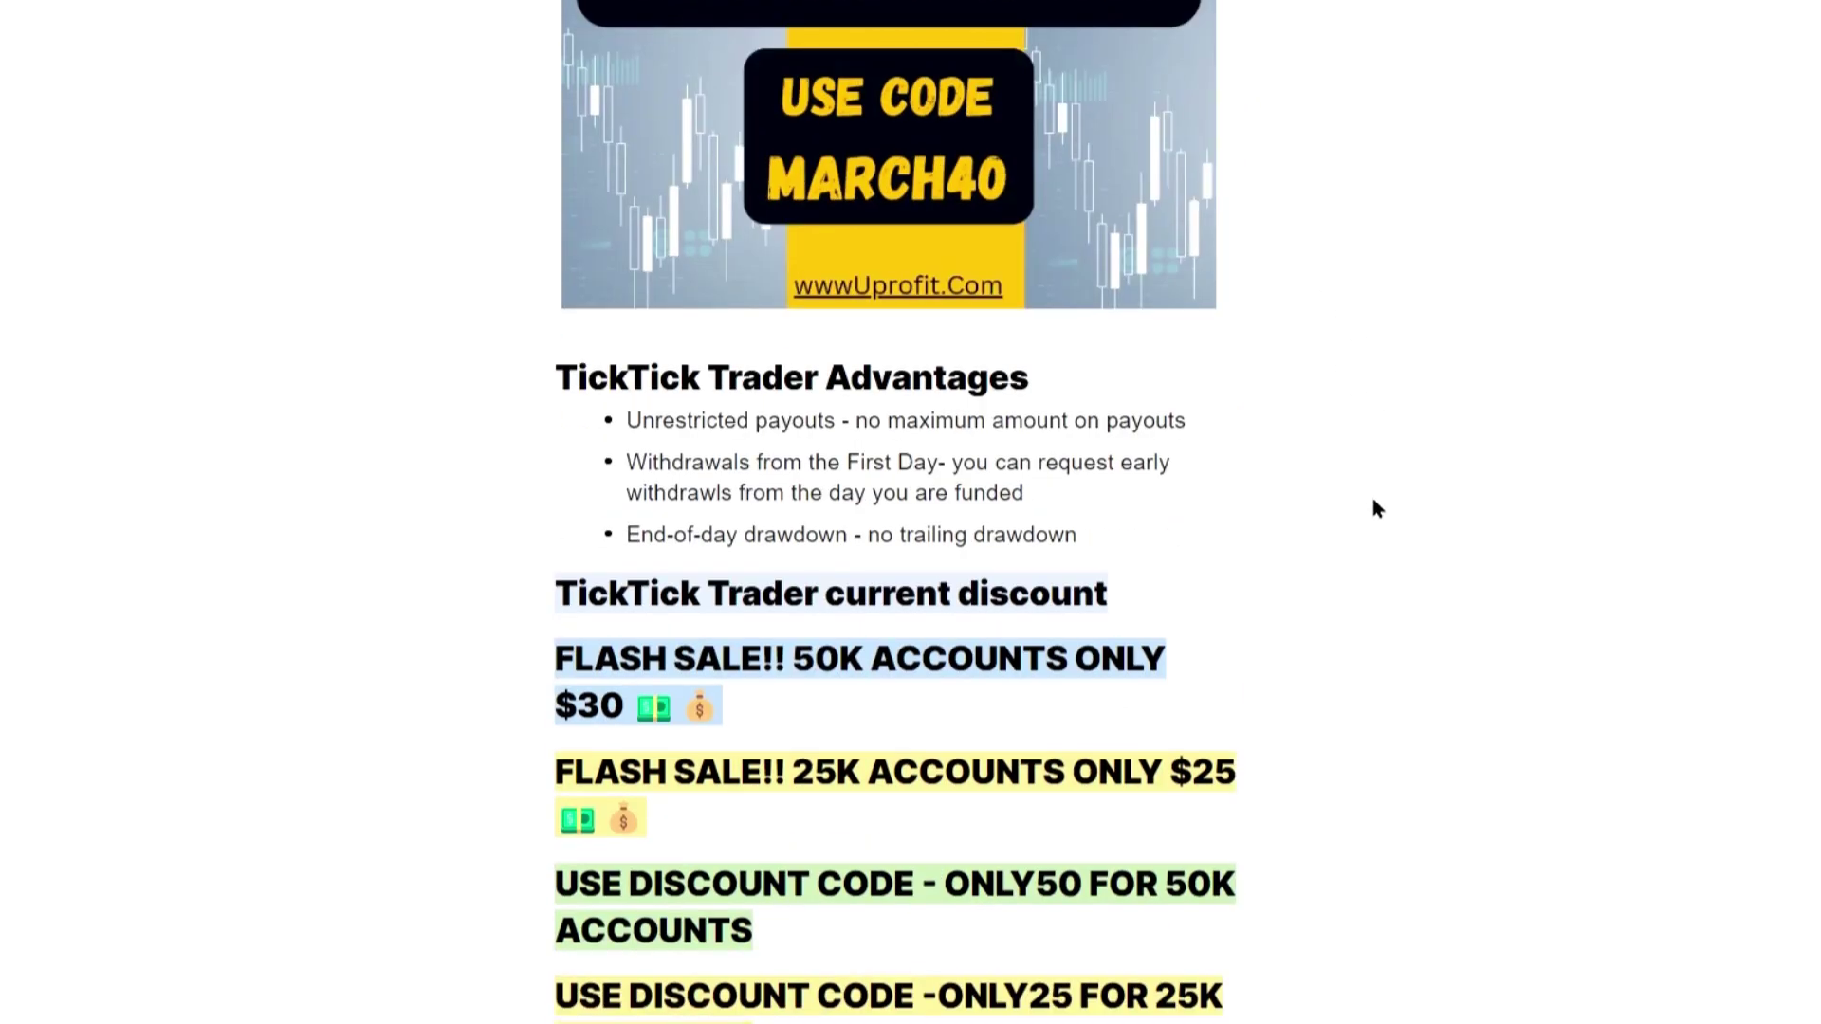
scroll(1371, 506, down, 14)
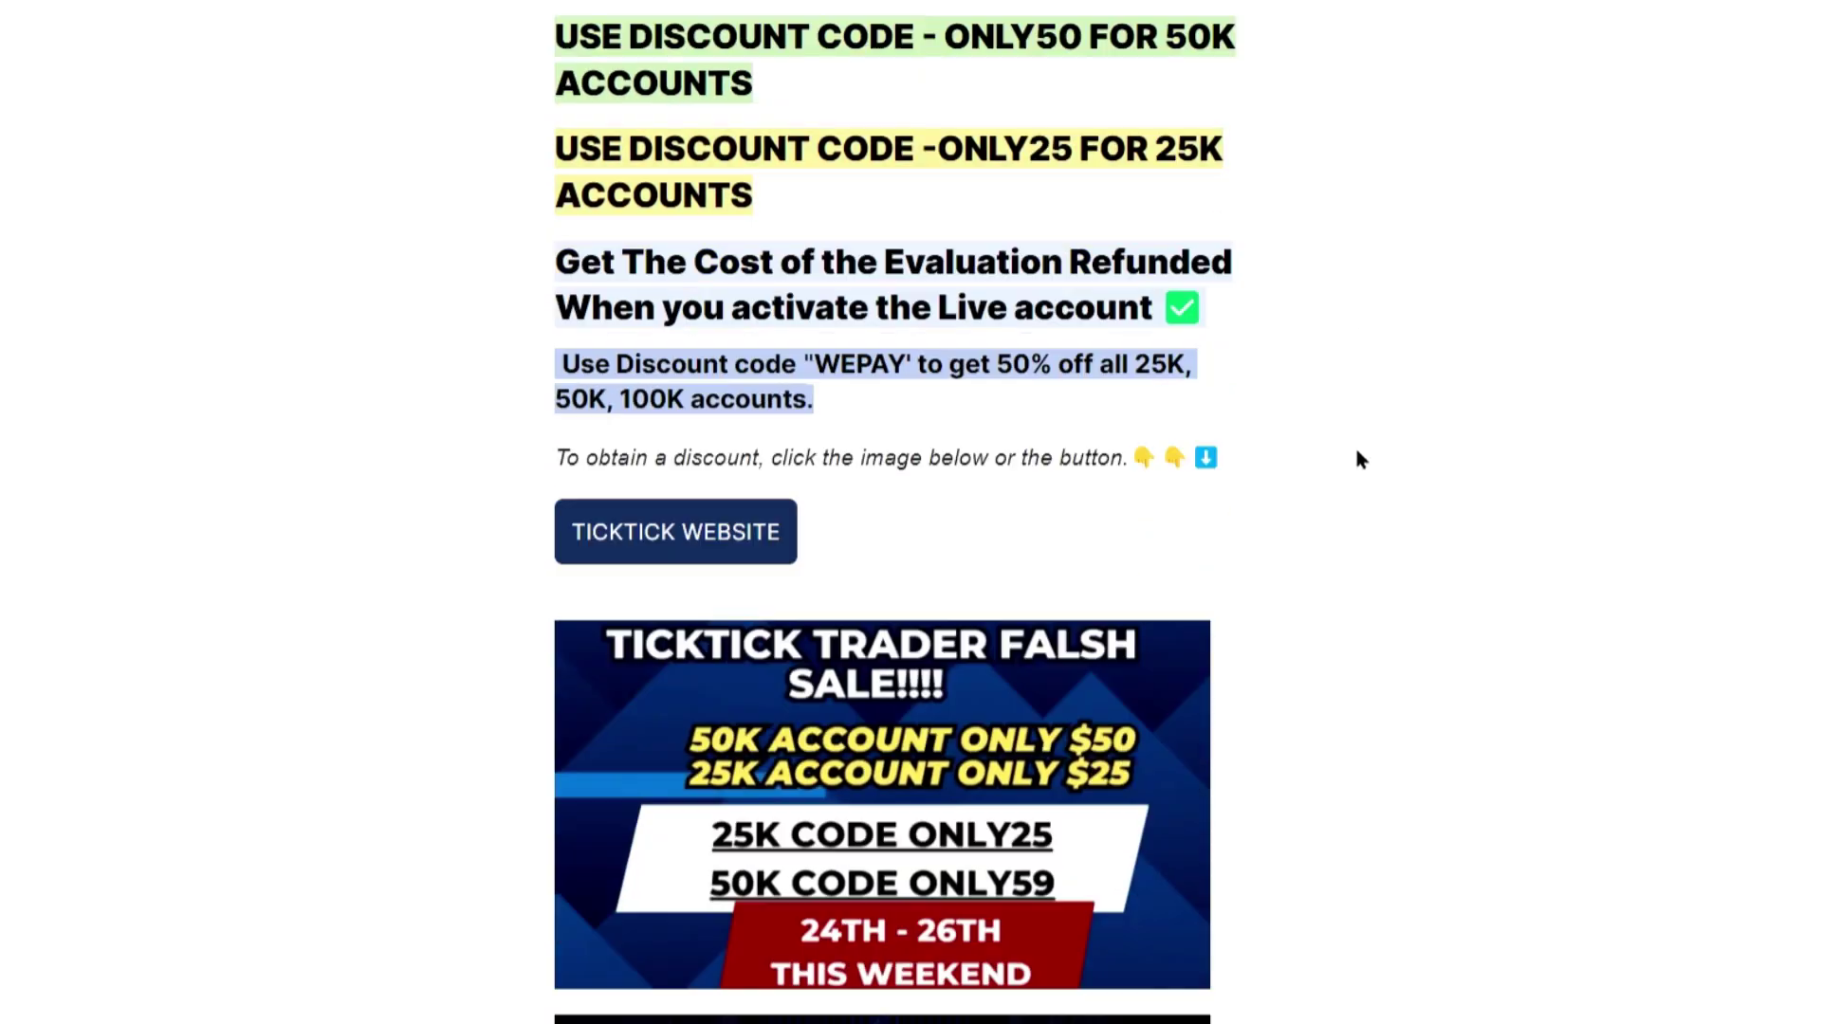
scroll(1419, 482, down, 5)
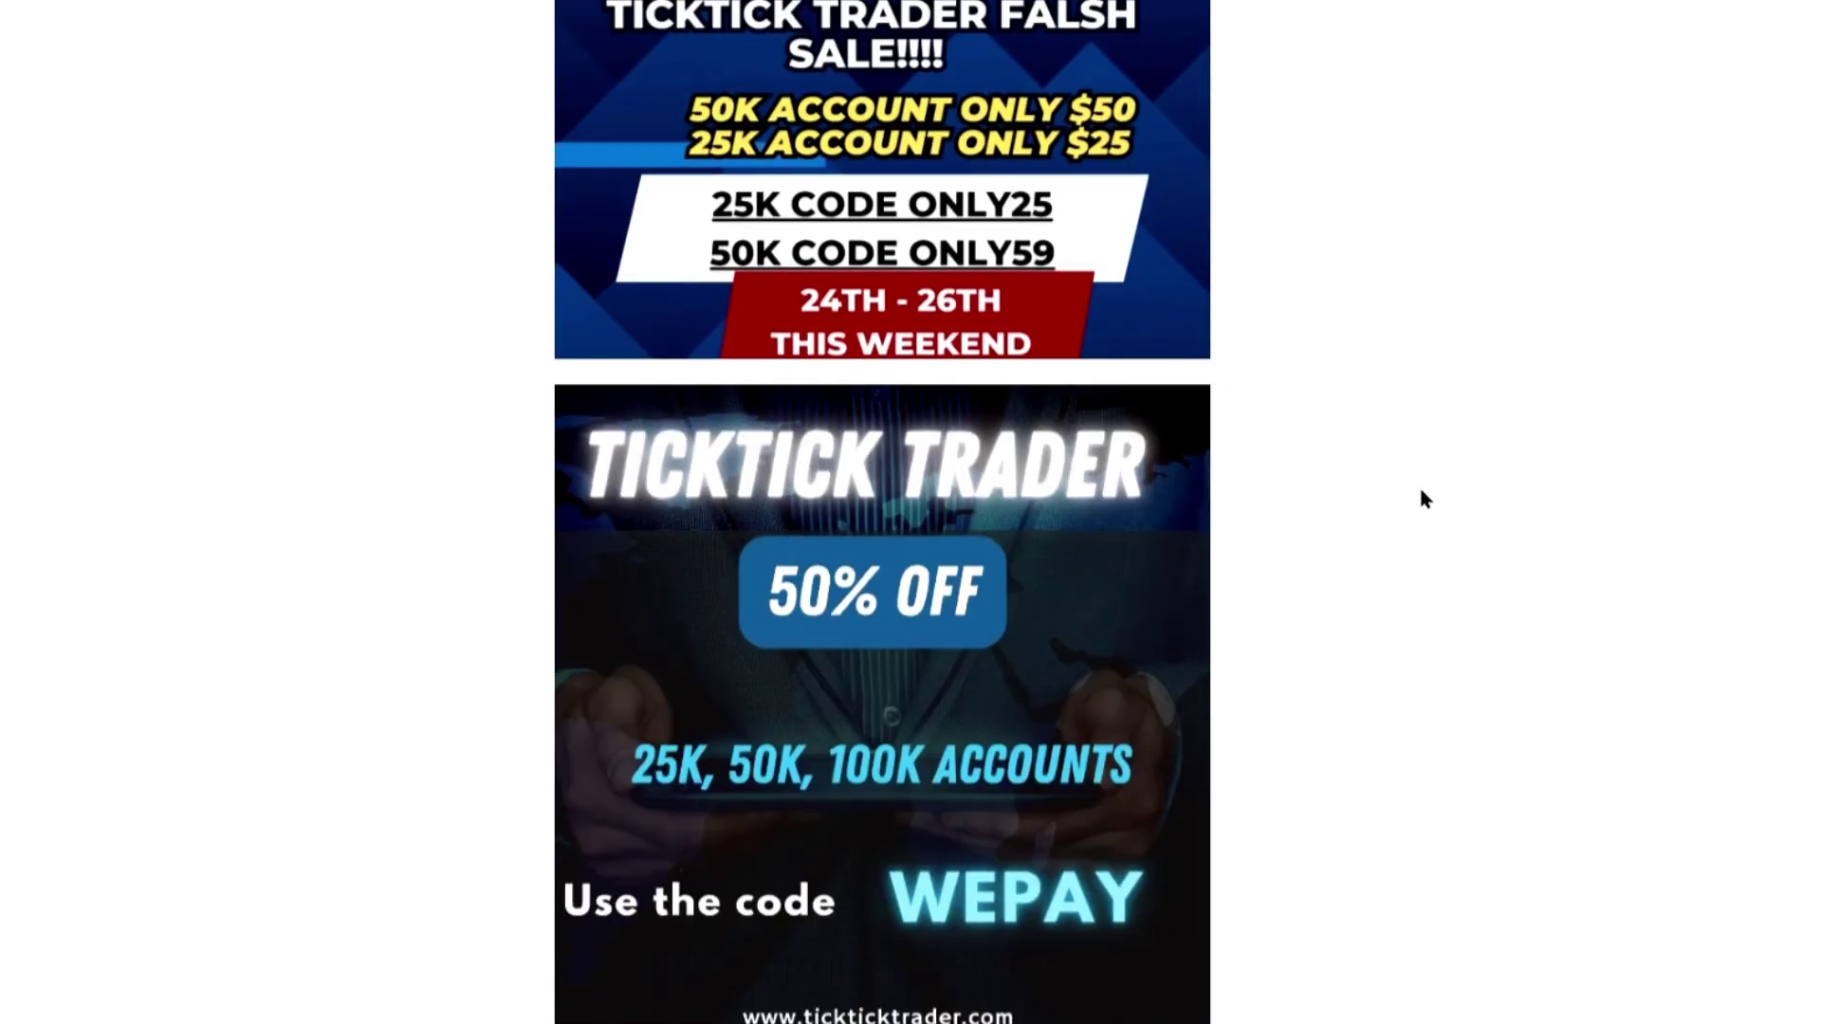
scroll(1323, 511, down, 9)
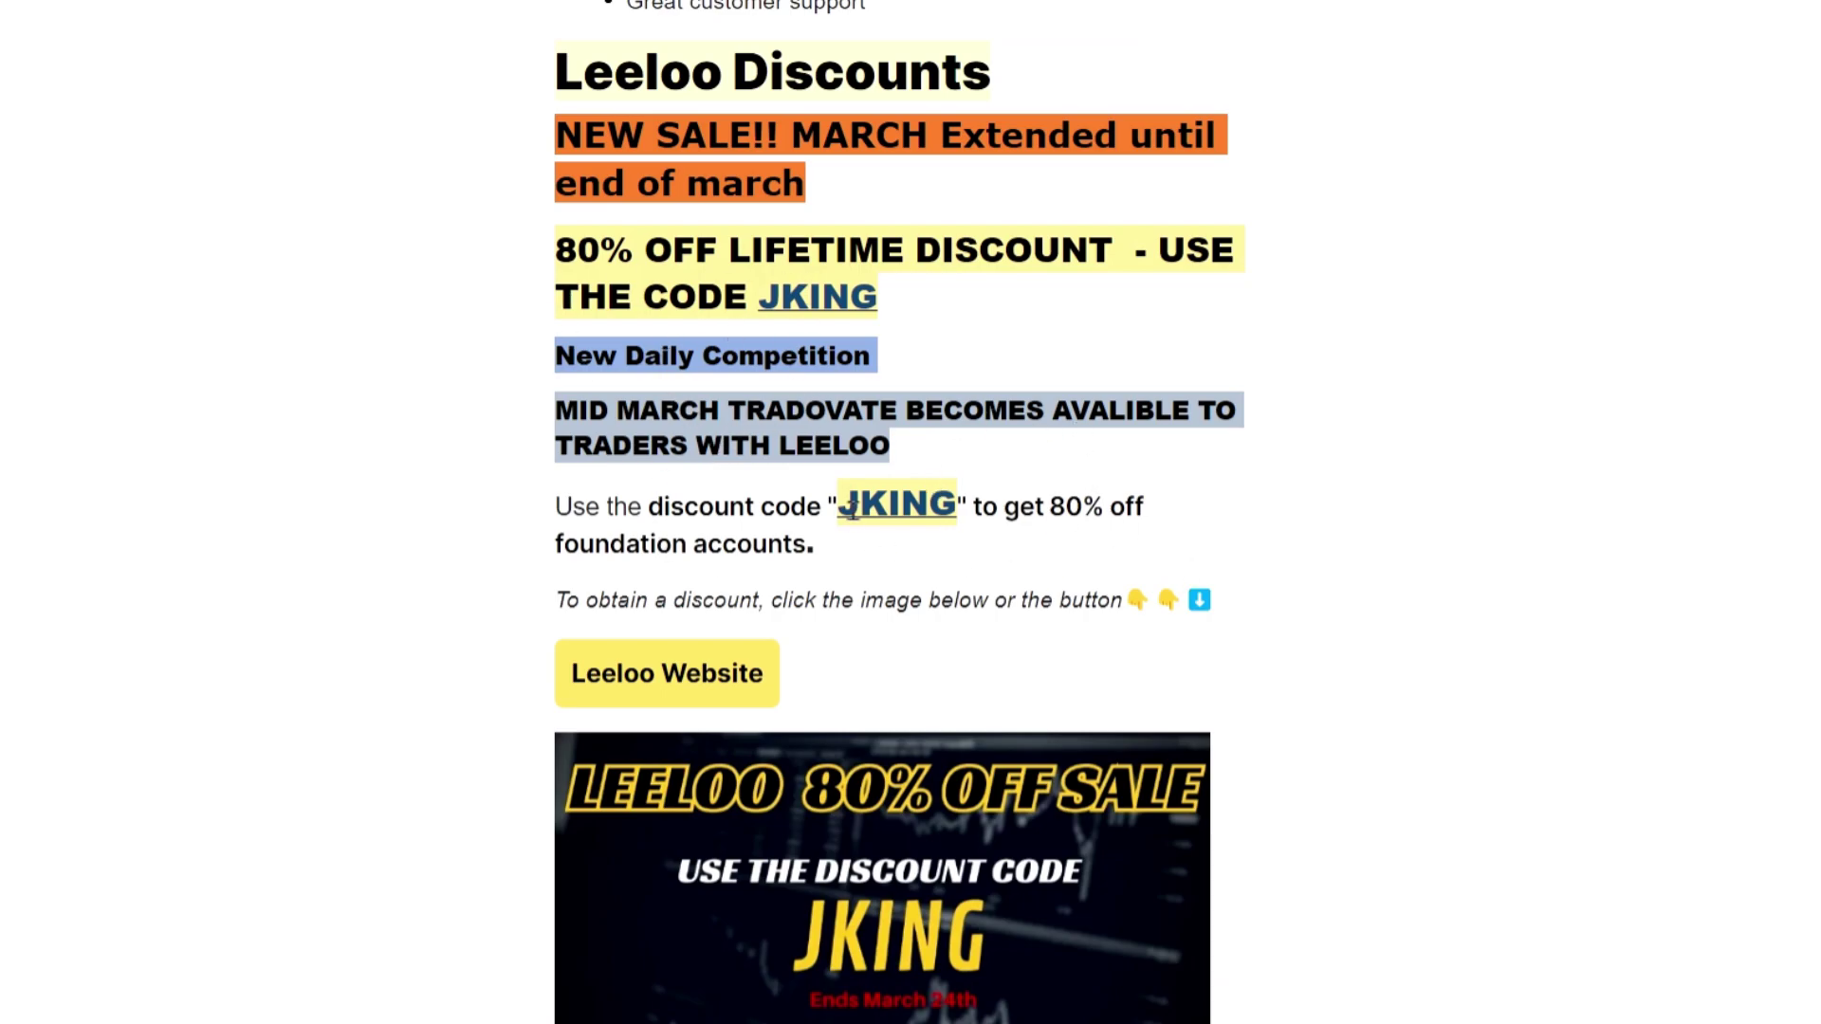
scroll(896, 555, down, 4)
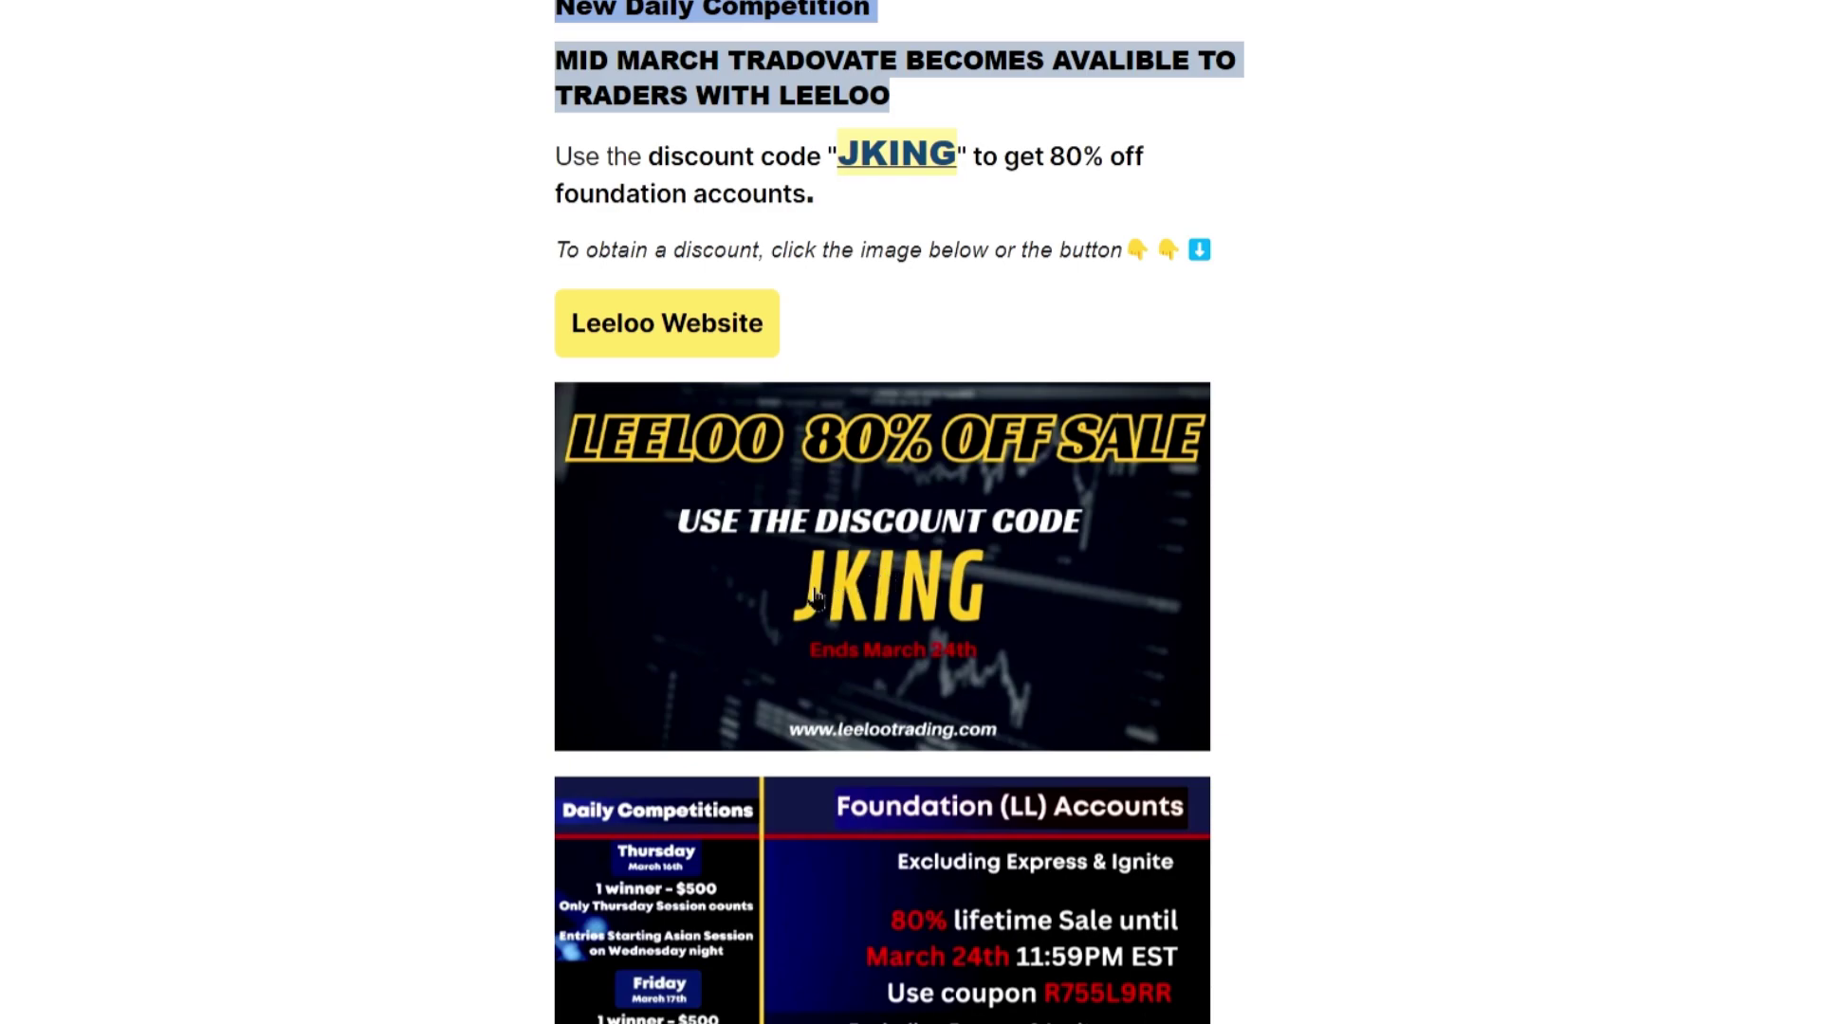
scroll(840, 592, down, 1)
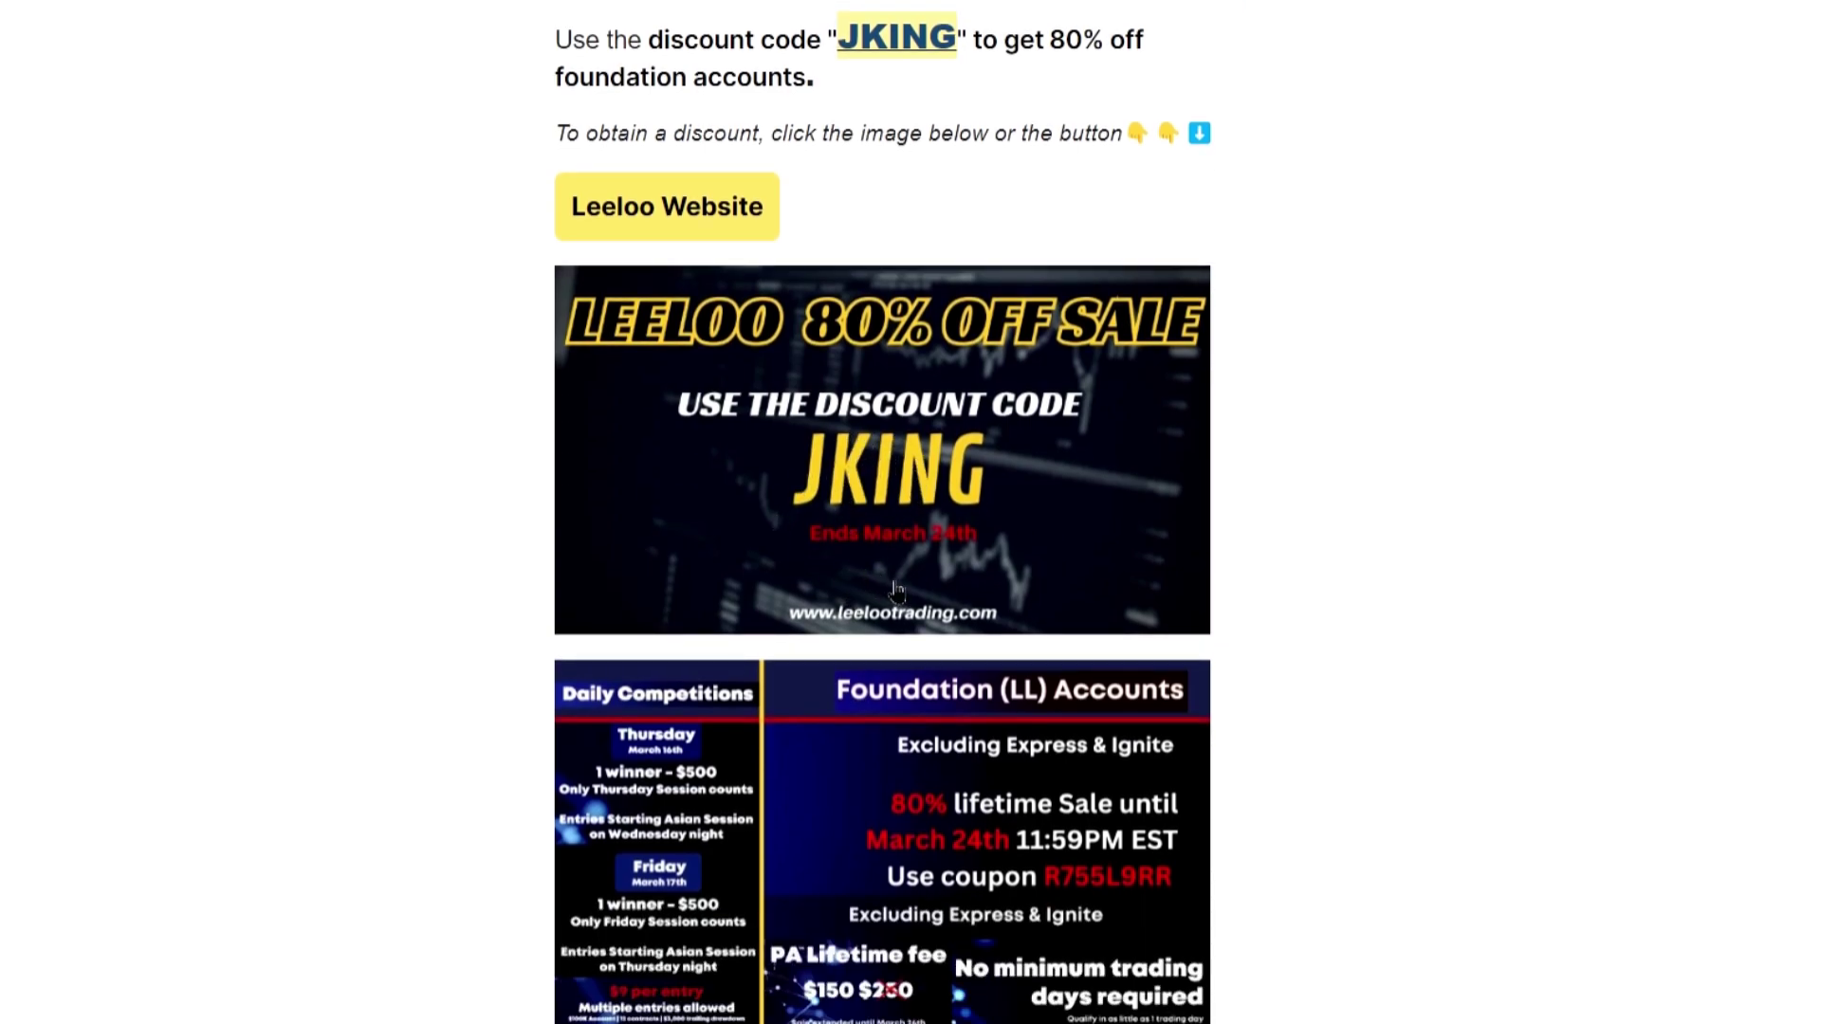
scroll(896, 590, down, 4)
scroll(925, 599, up, 20)
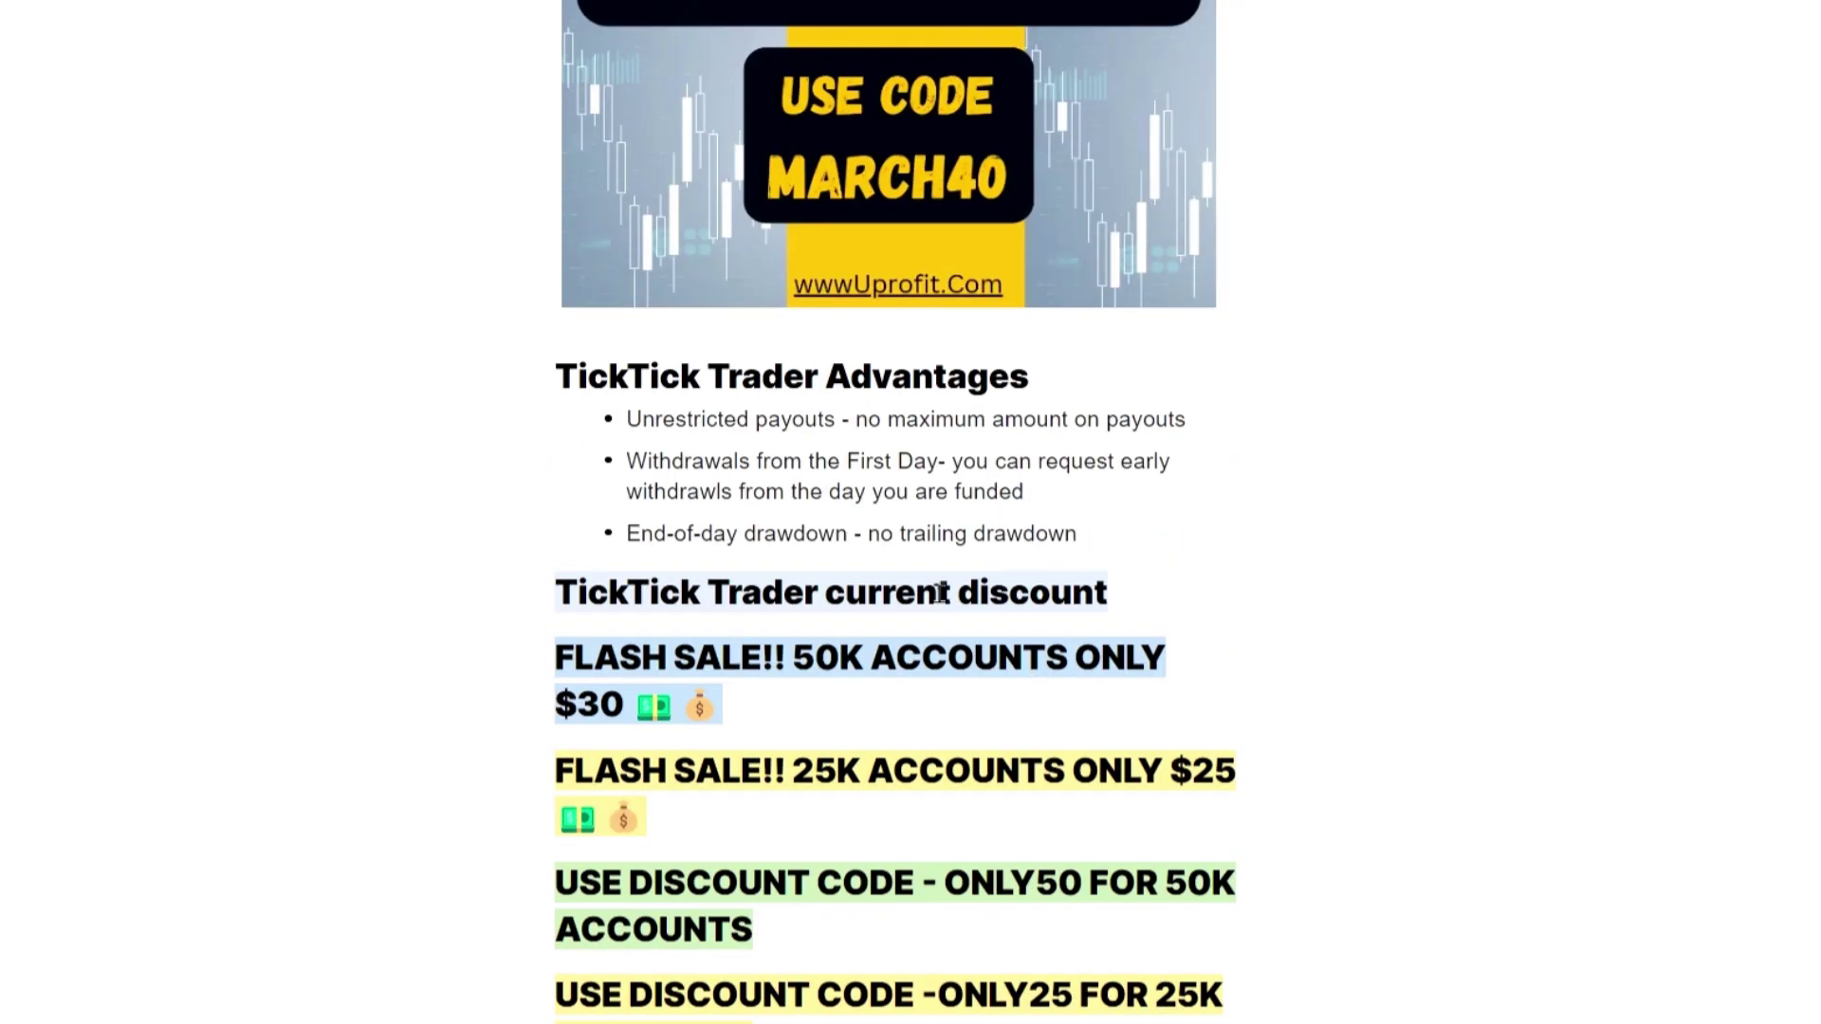
scroll(939, 593, up, 20)
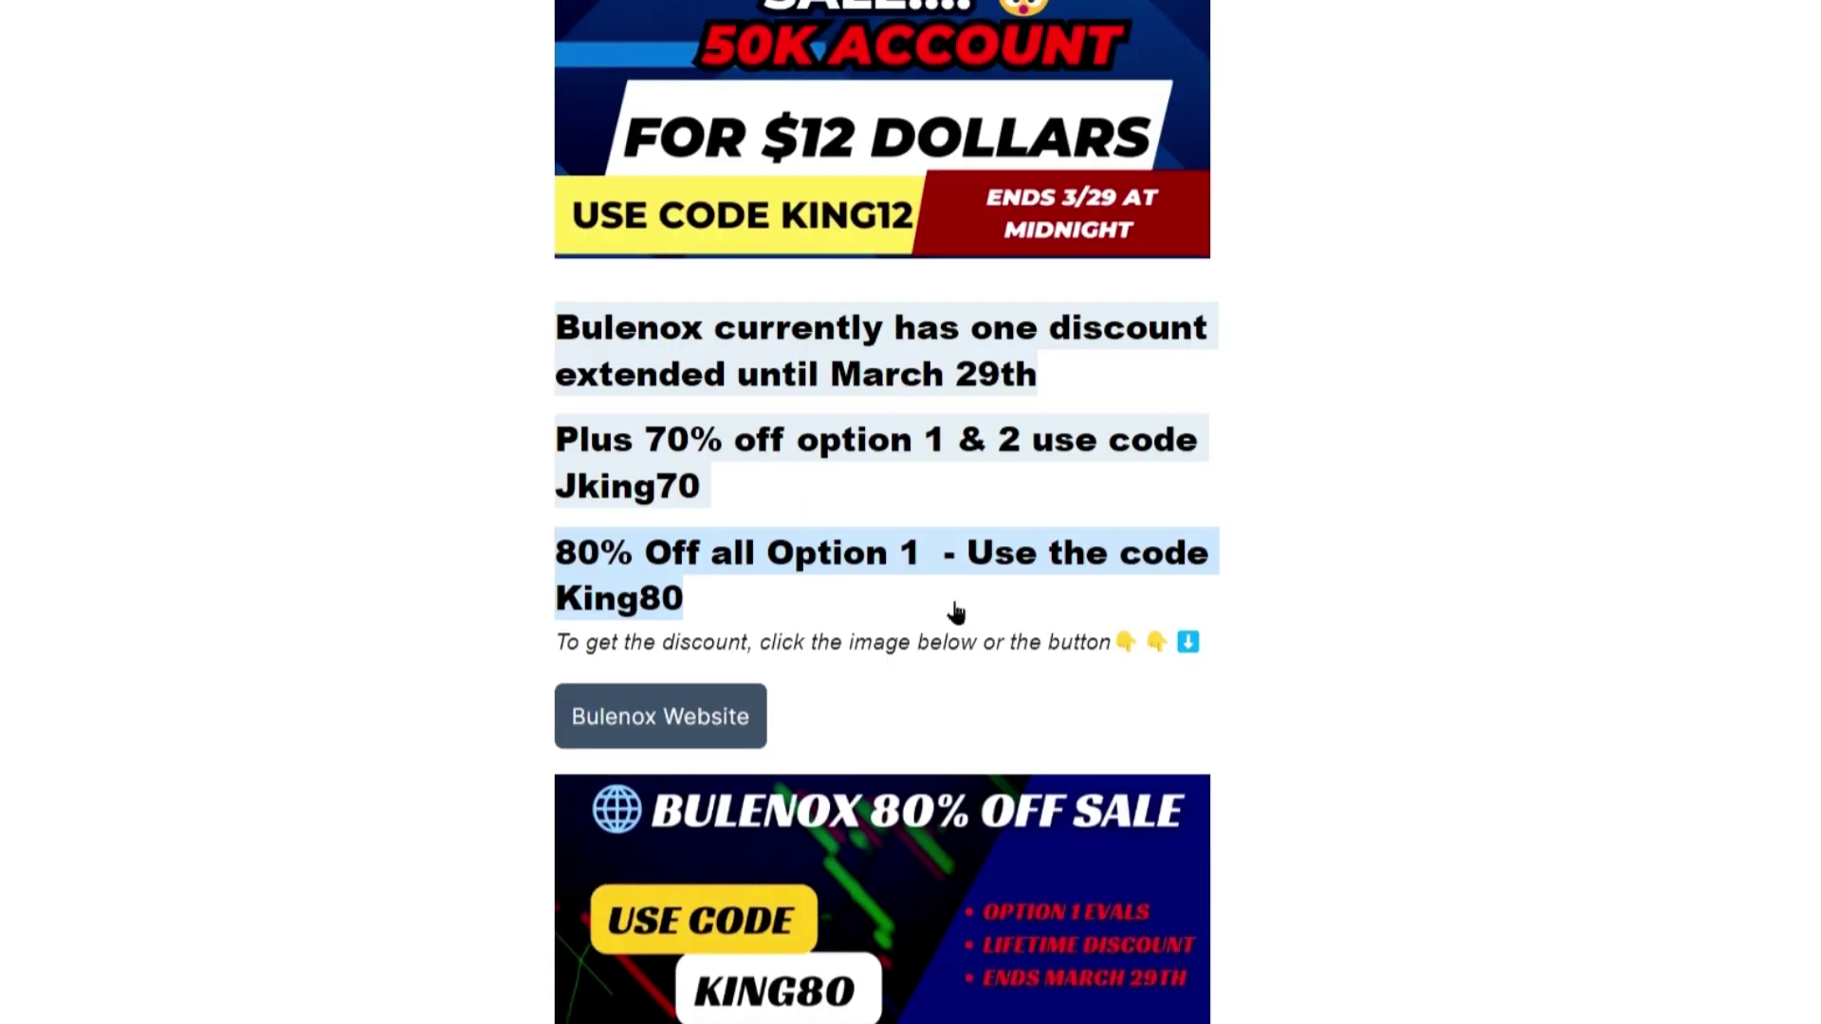
scroll(955, 611, up, 13)
scroll(1347, 427, up, 12)
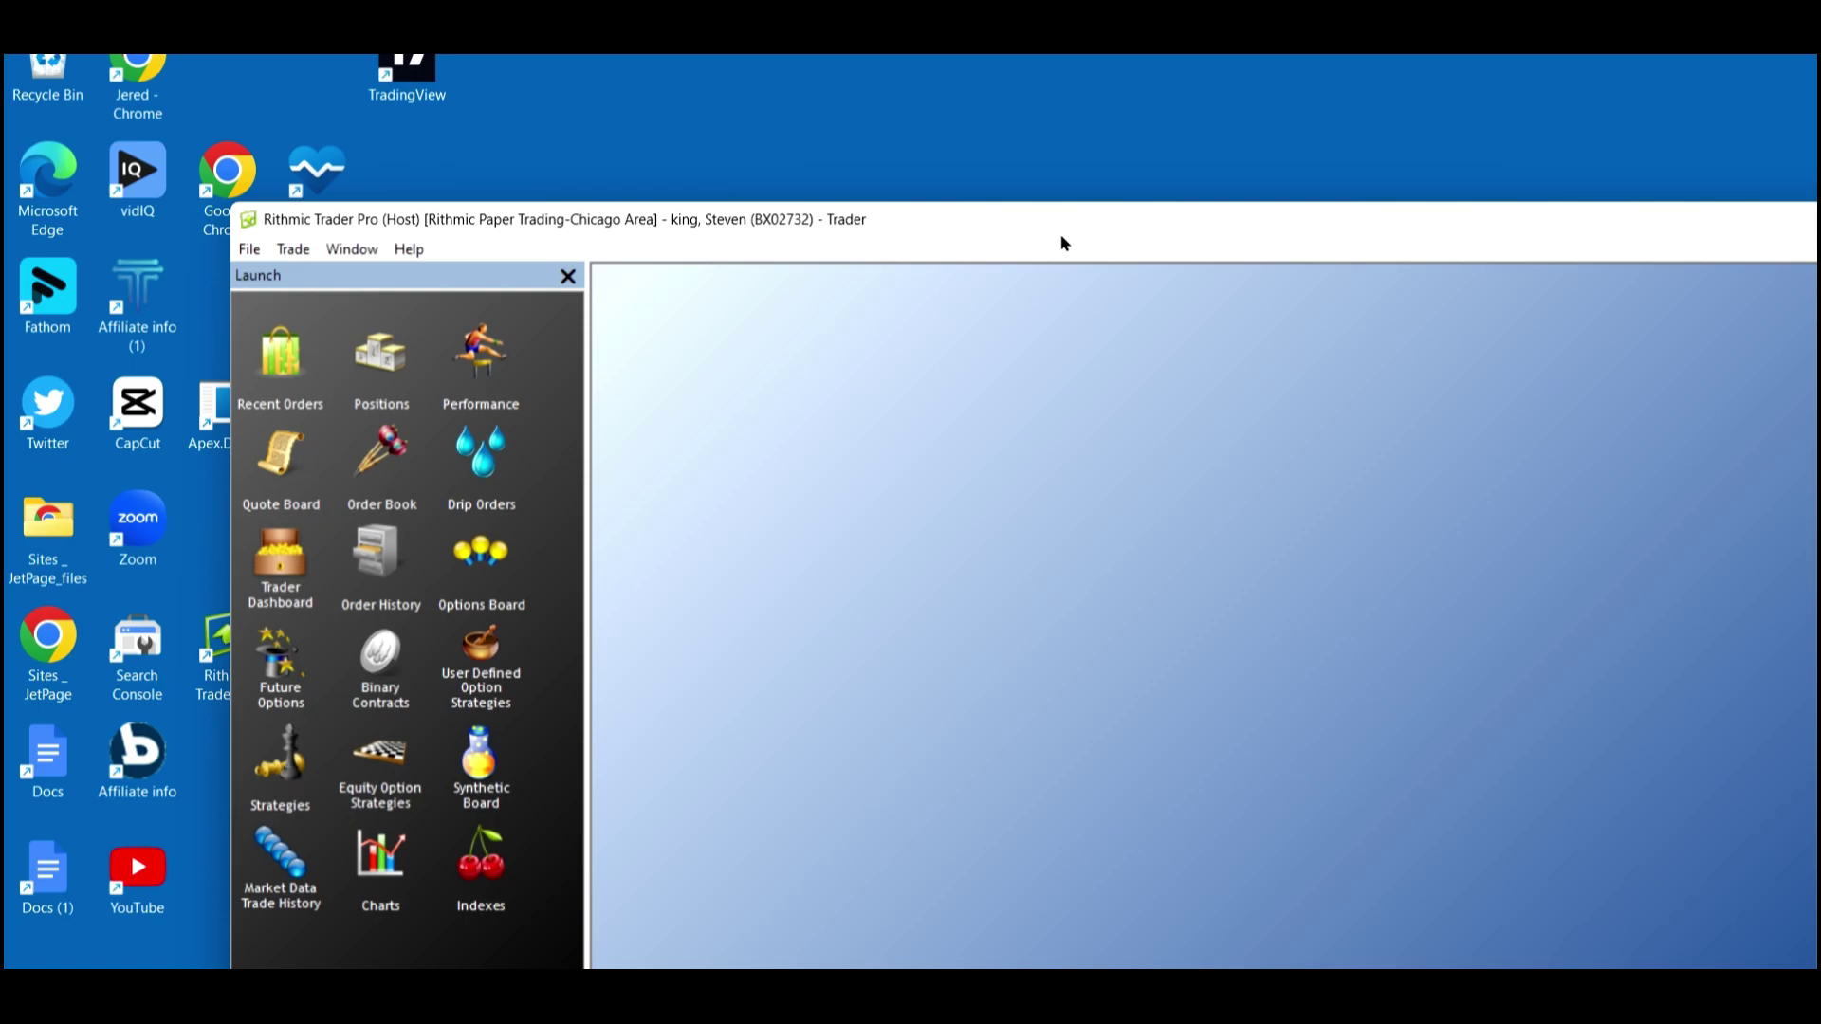
Move the Rithmic Trader Pro window aside and minimize it, revealing NinjaTrader's Connections dialog
drag(1061, 243, 1043, 191)
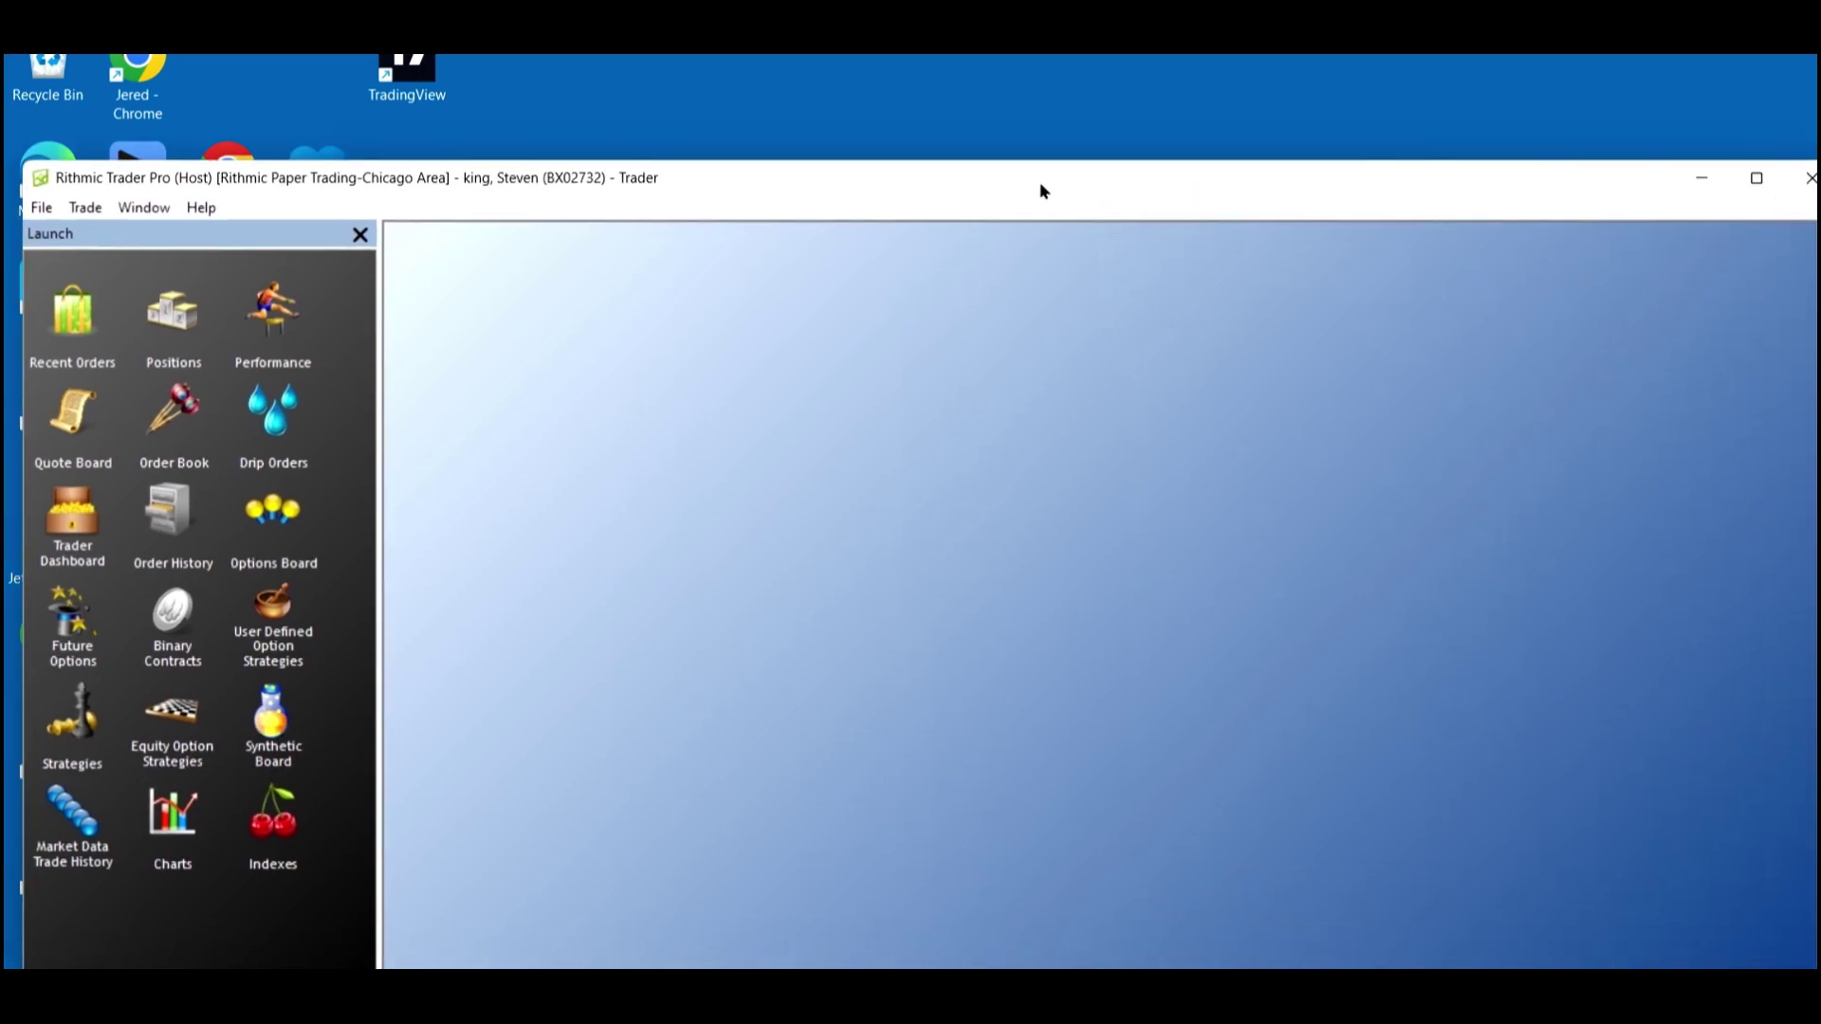
click(1699, 180)
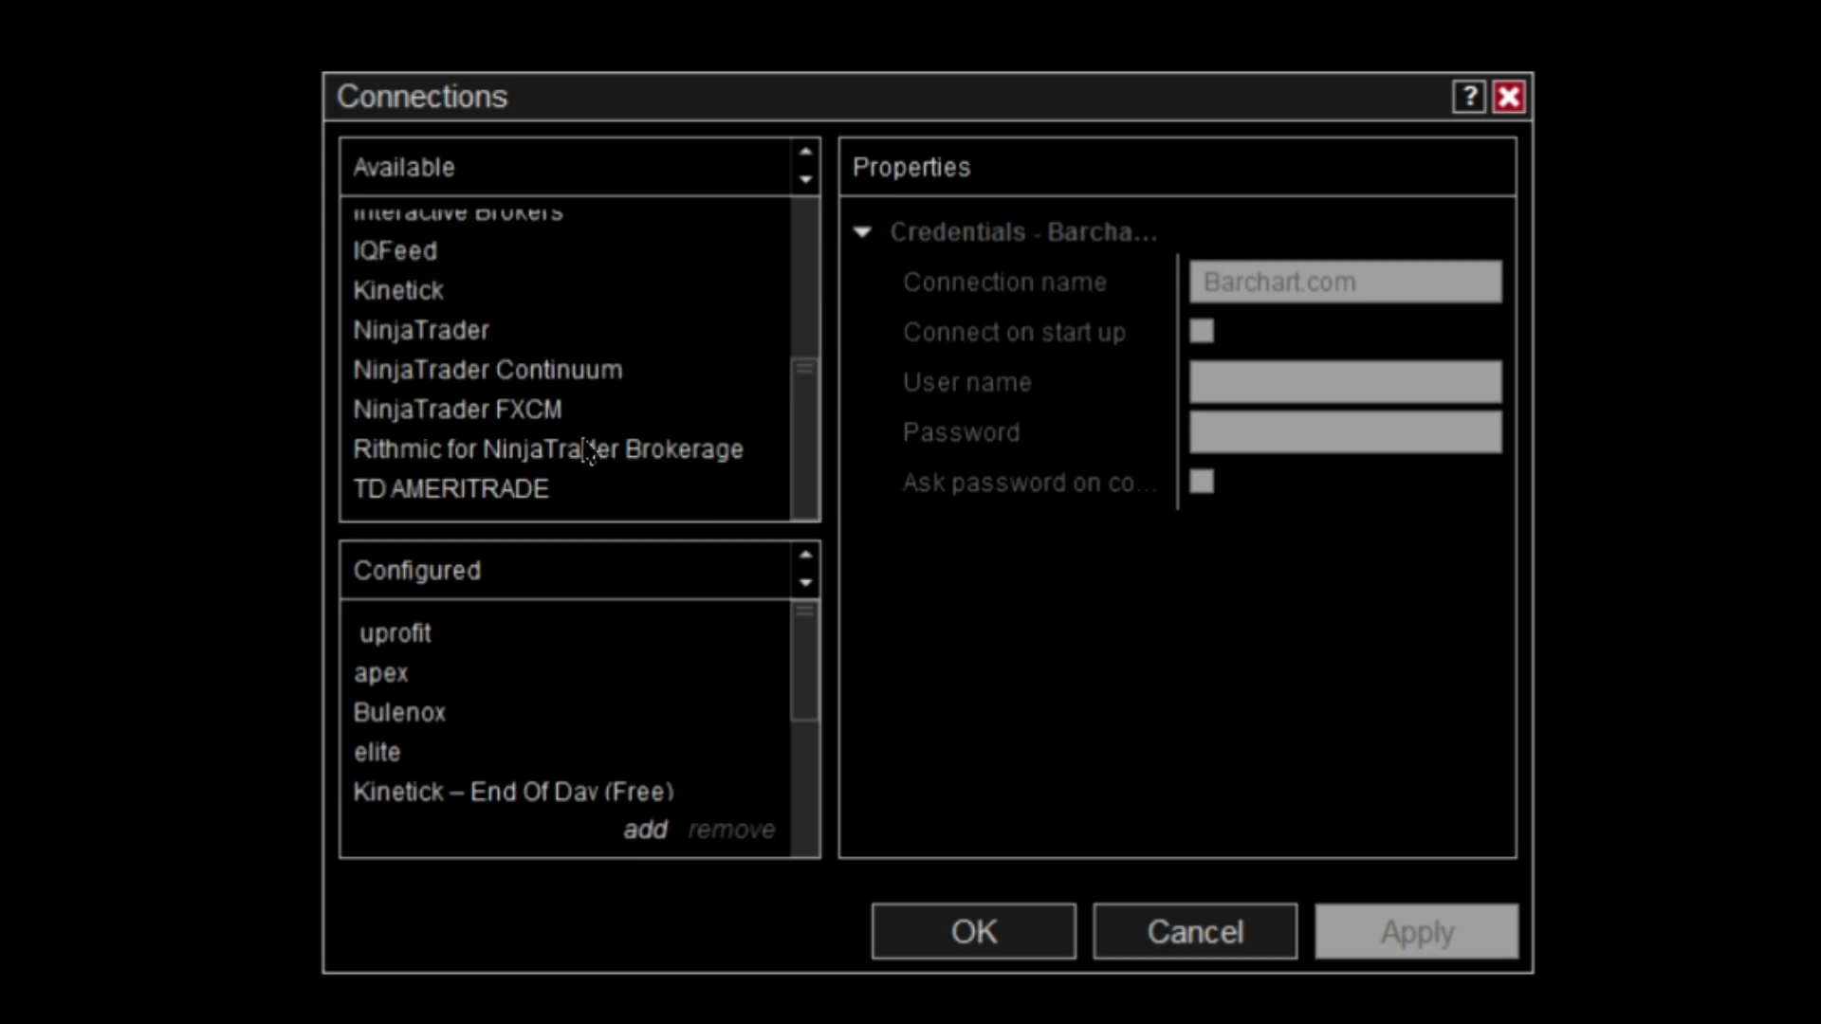
Add a new Rithmic for NinjaTrader Brokerage connection on Rithmic 01 (Chicago) and name it 'bulenox'
click(400, 723)
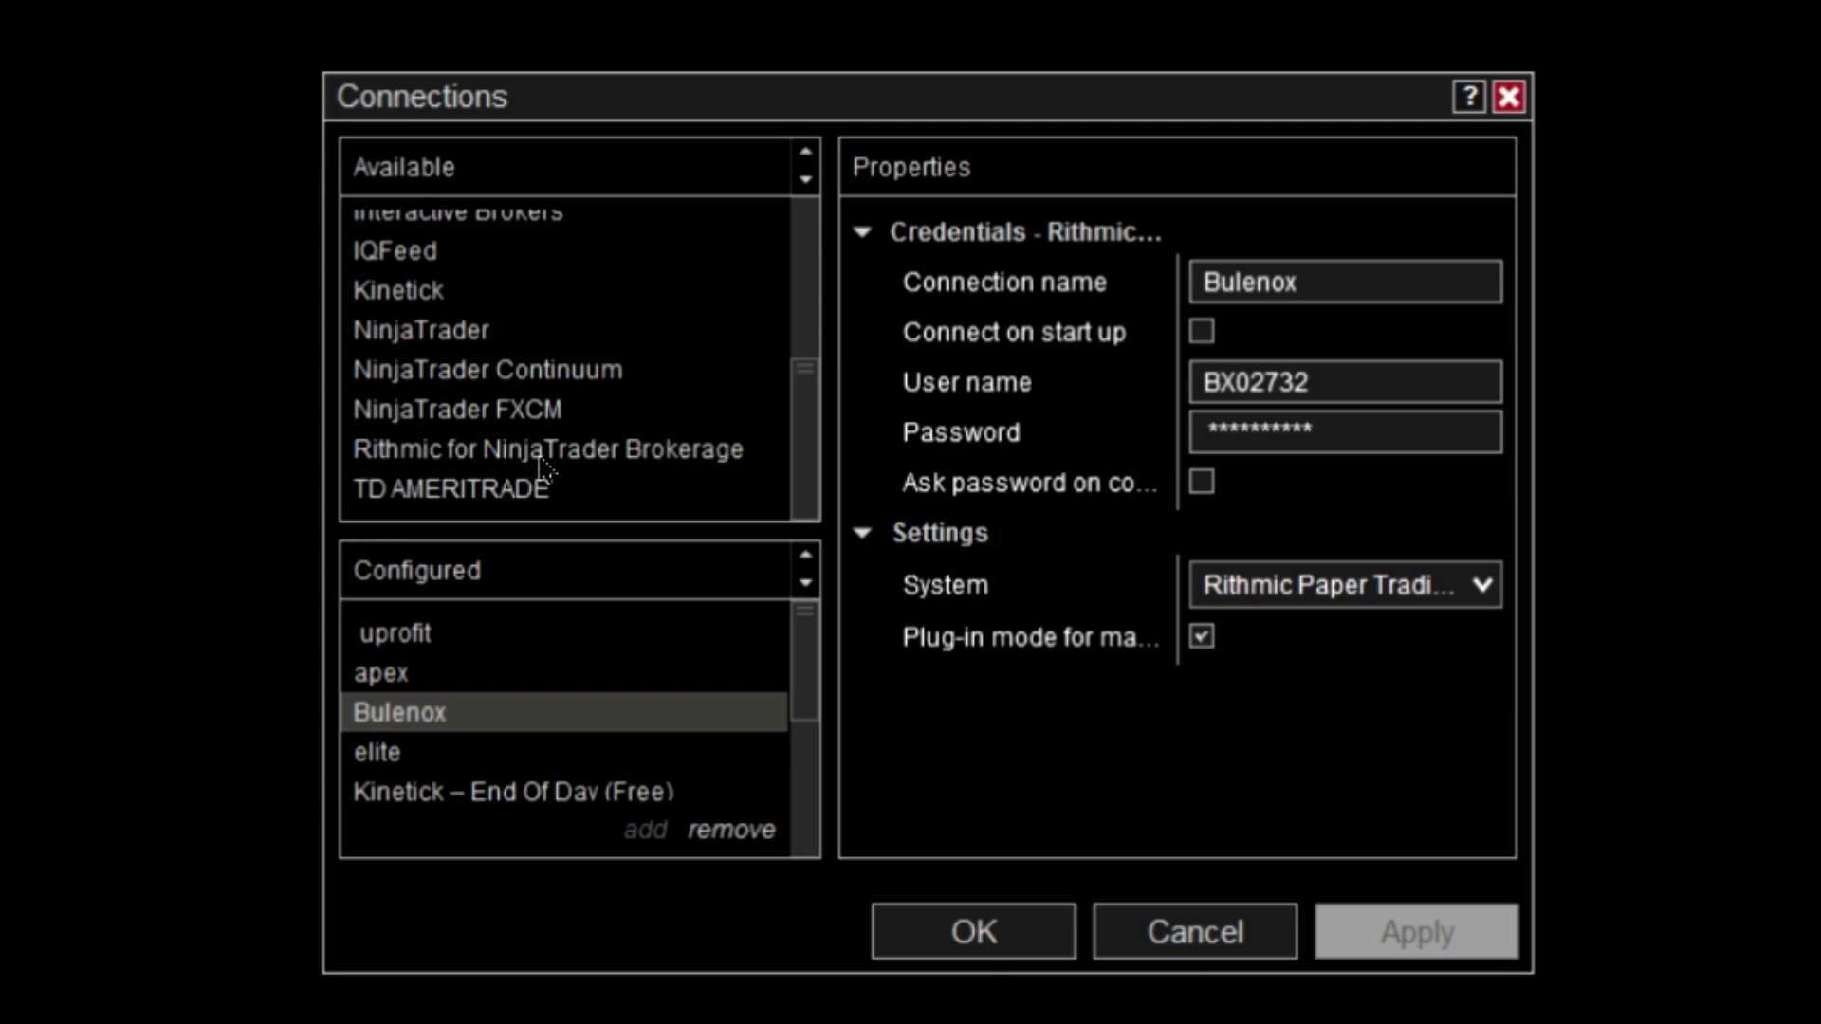
click(663, 461)
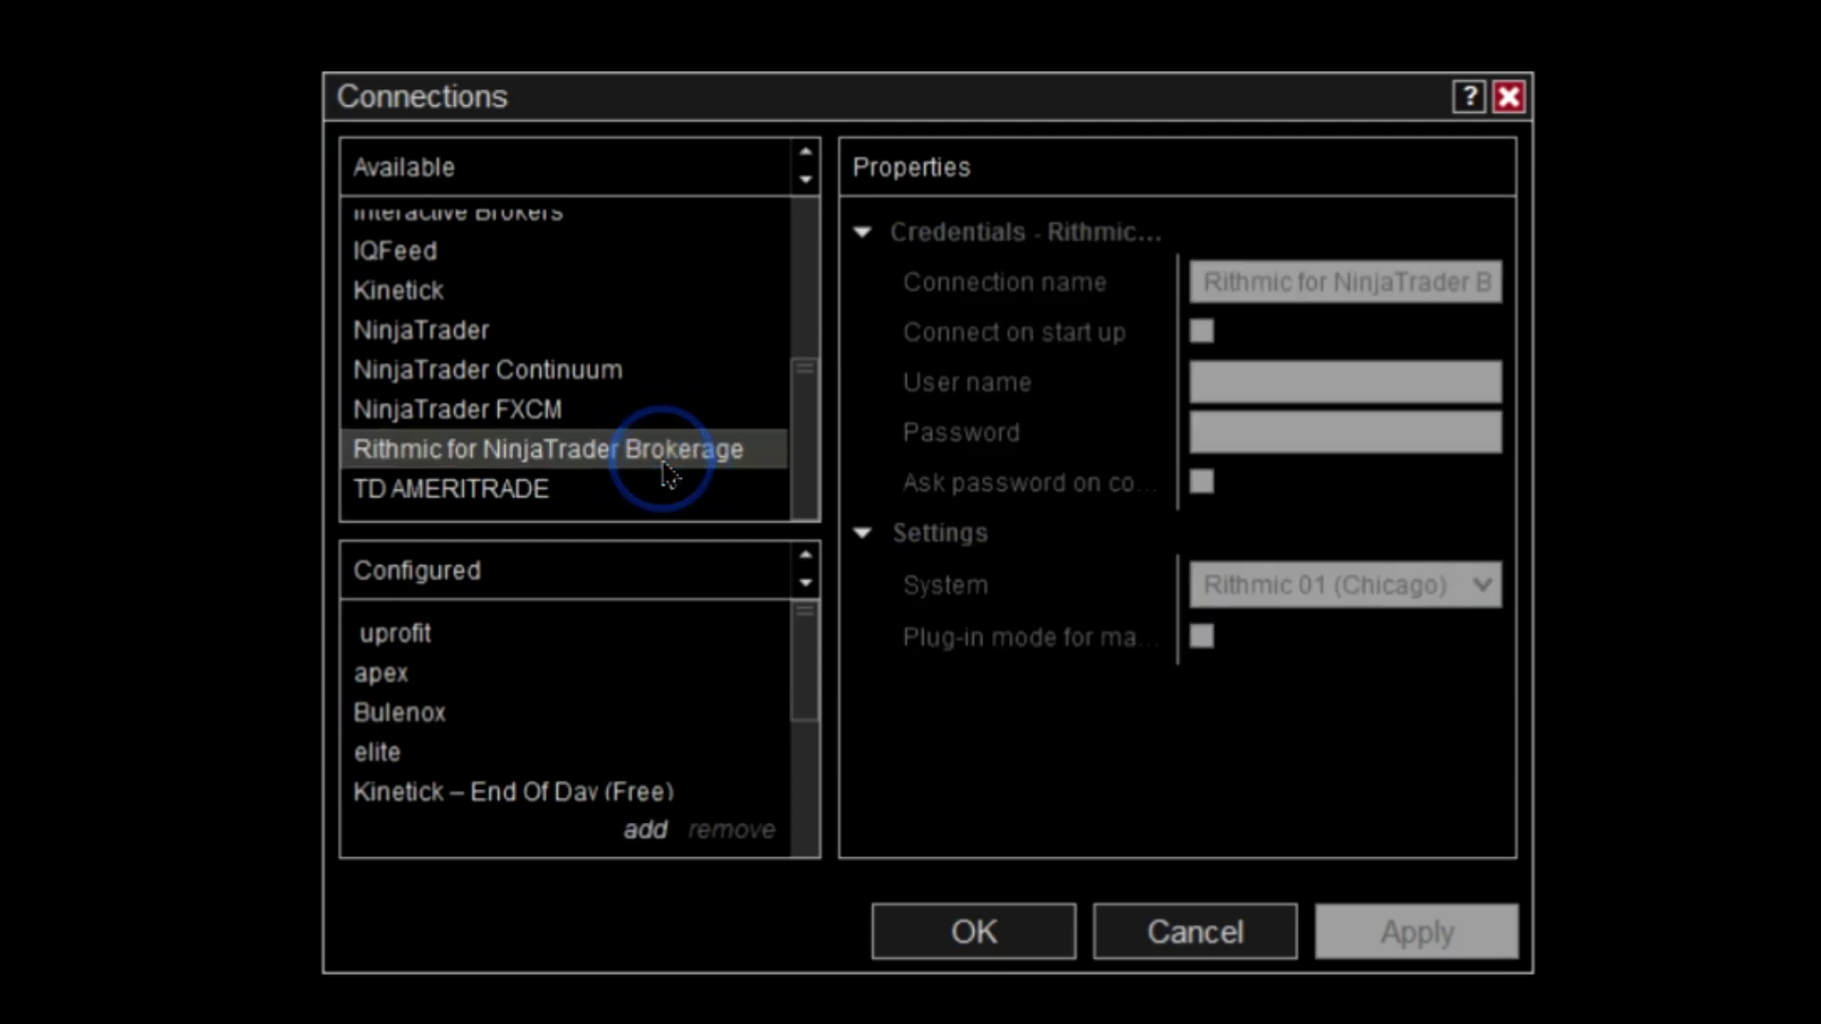
click(646, 847)
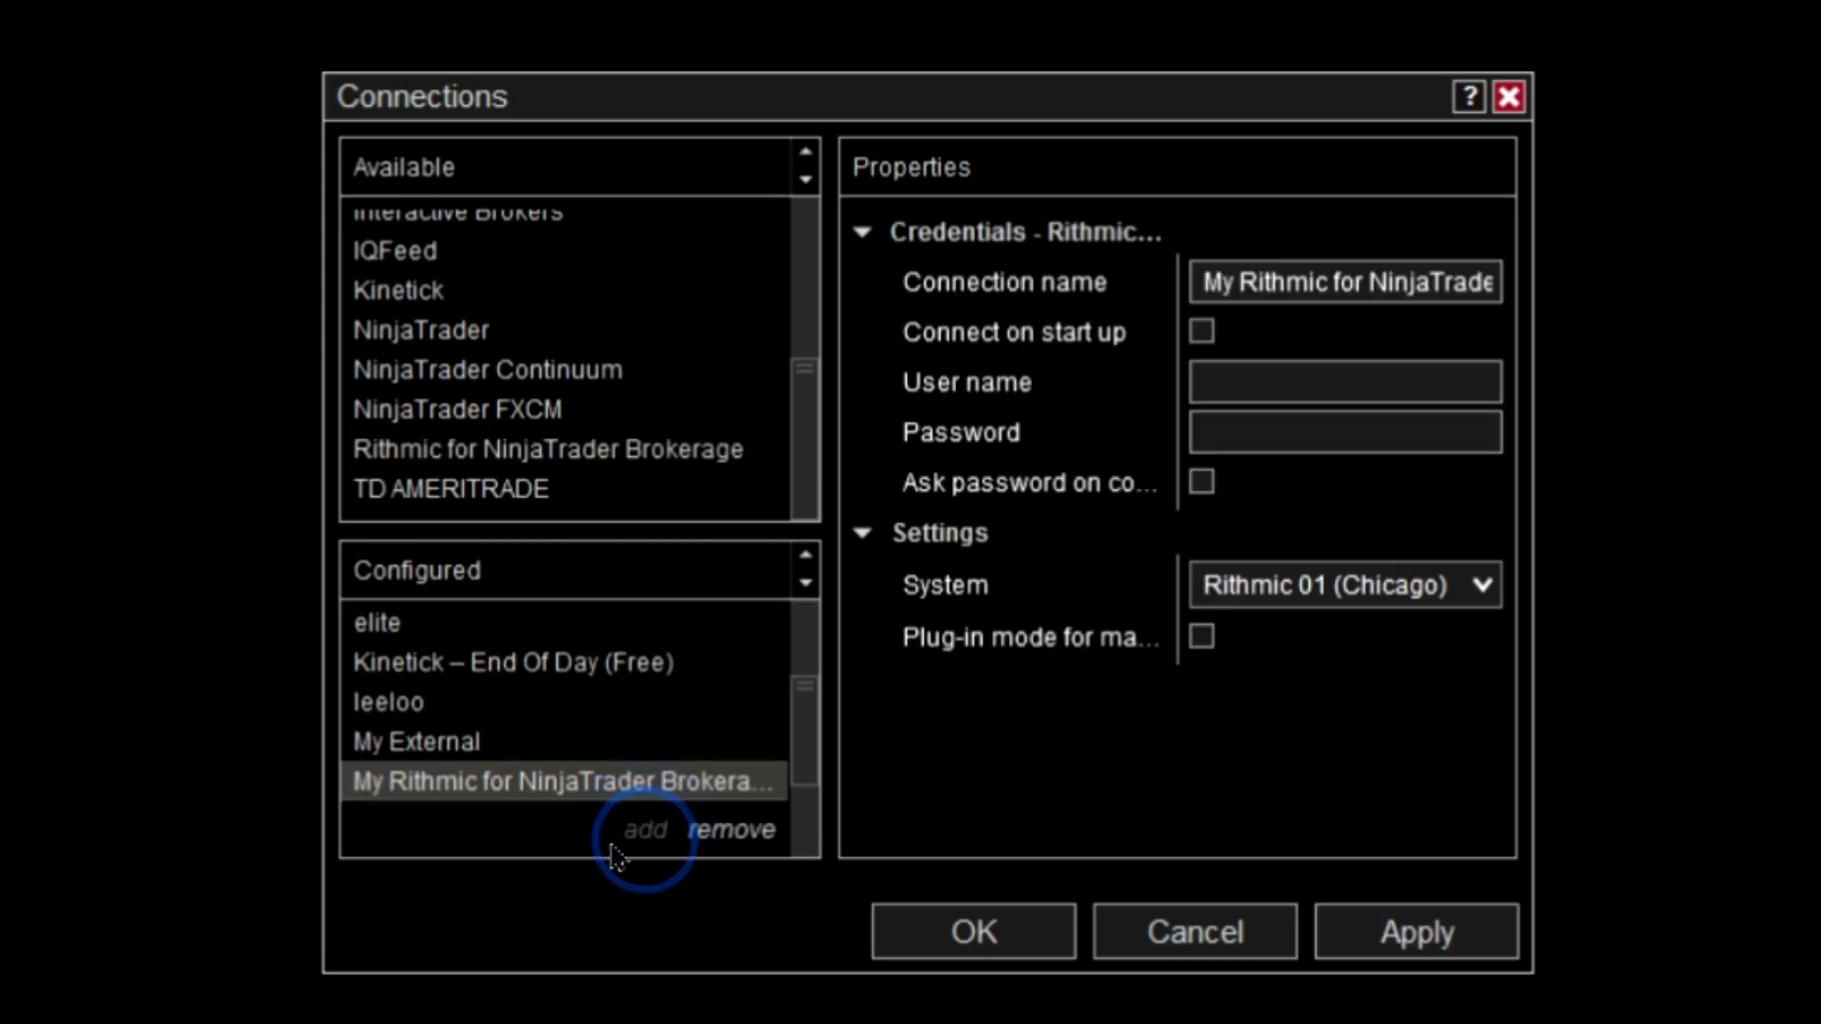
click(1258, 284)
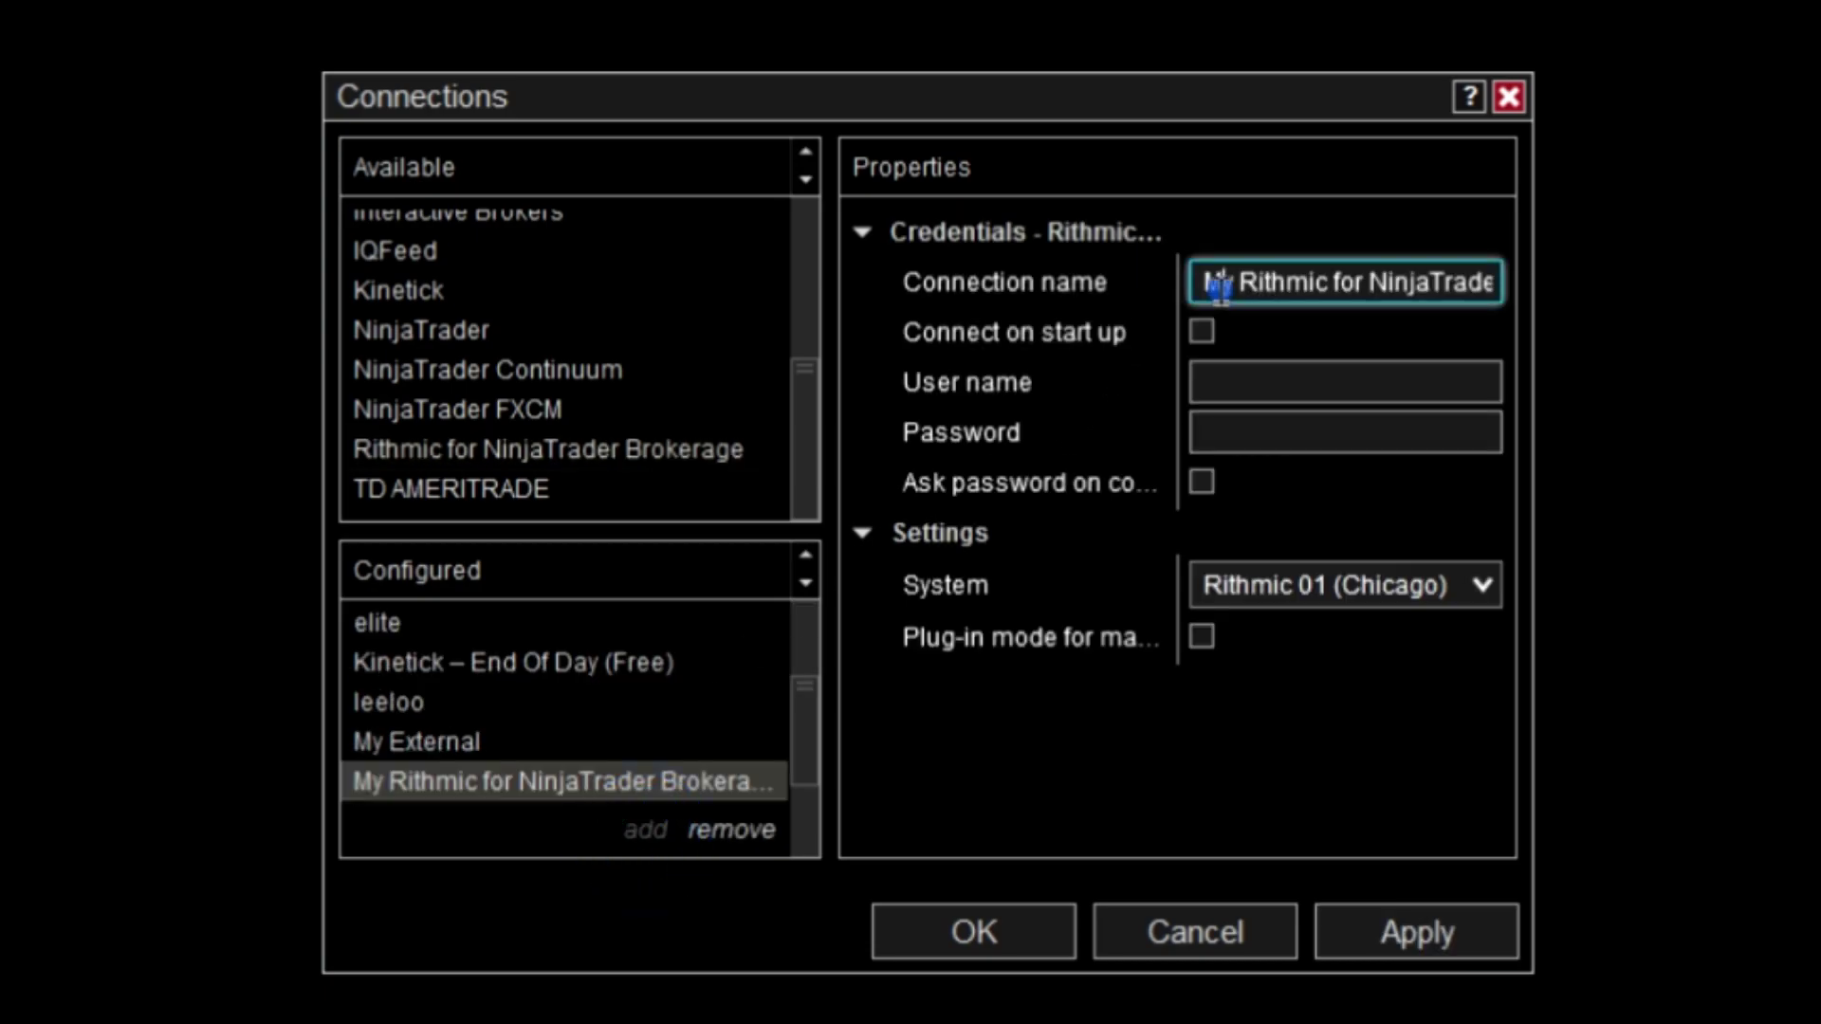
drag(1219, 285, 1484, 285)
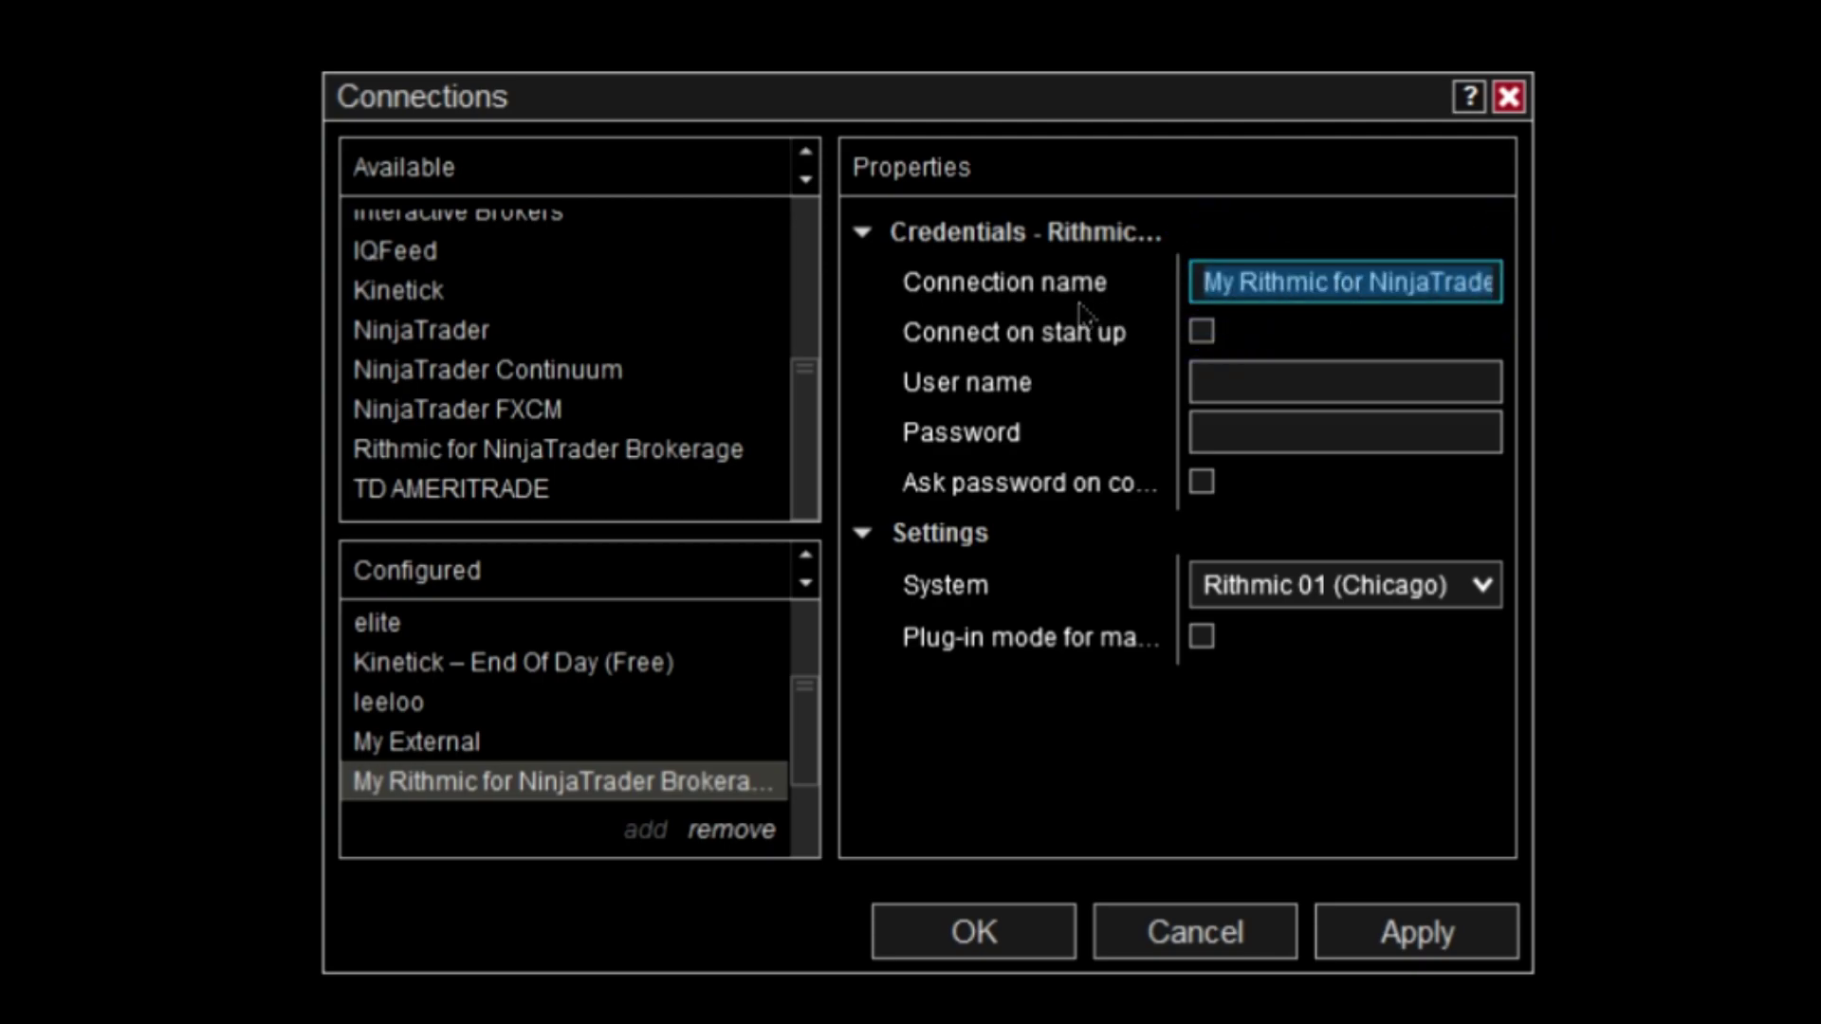
key(BackSpace)
text(bulenox)
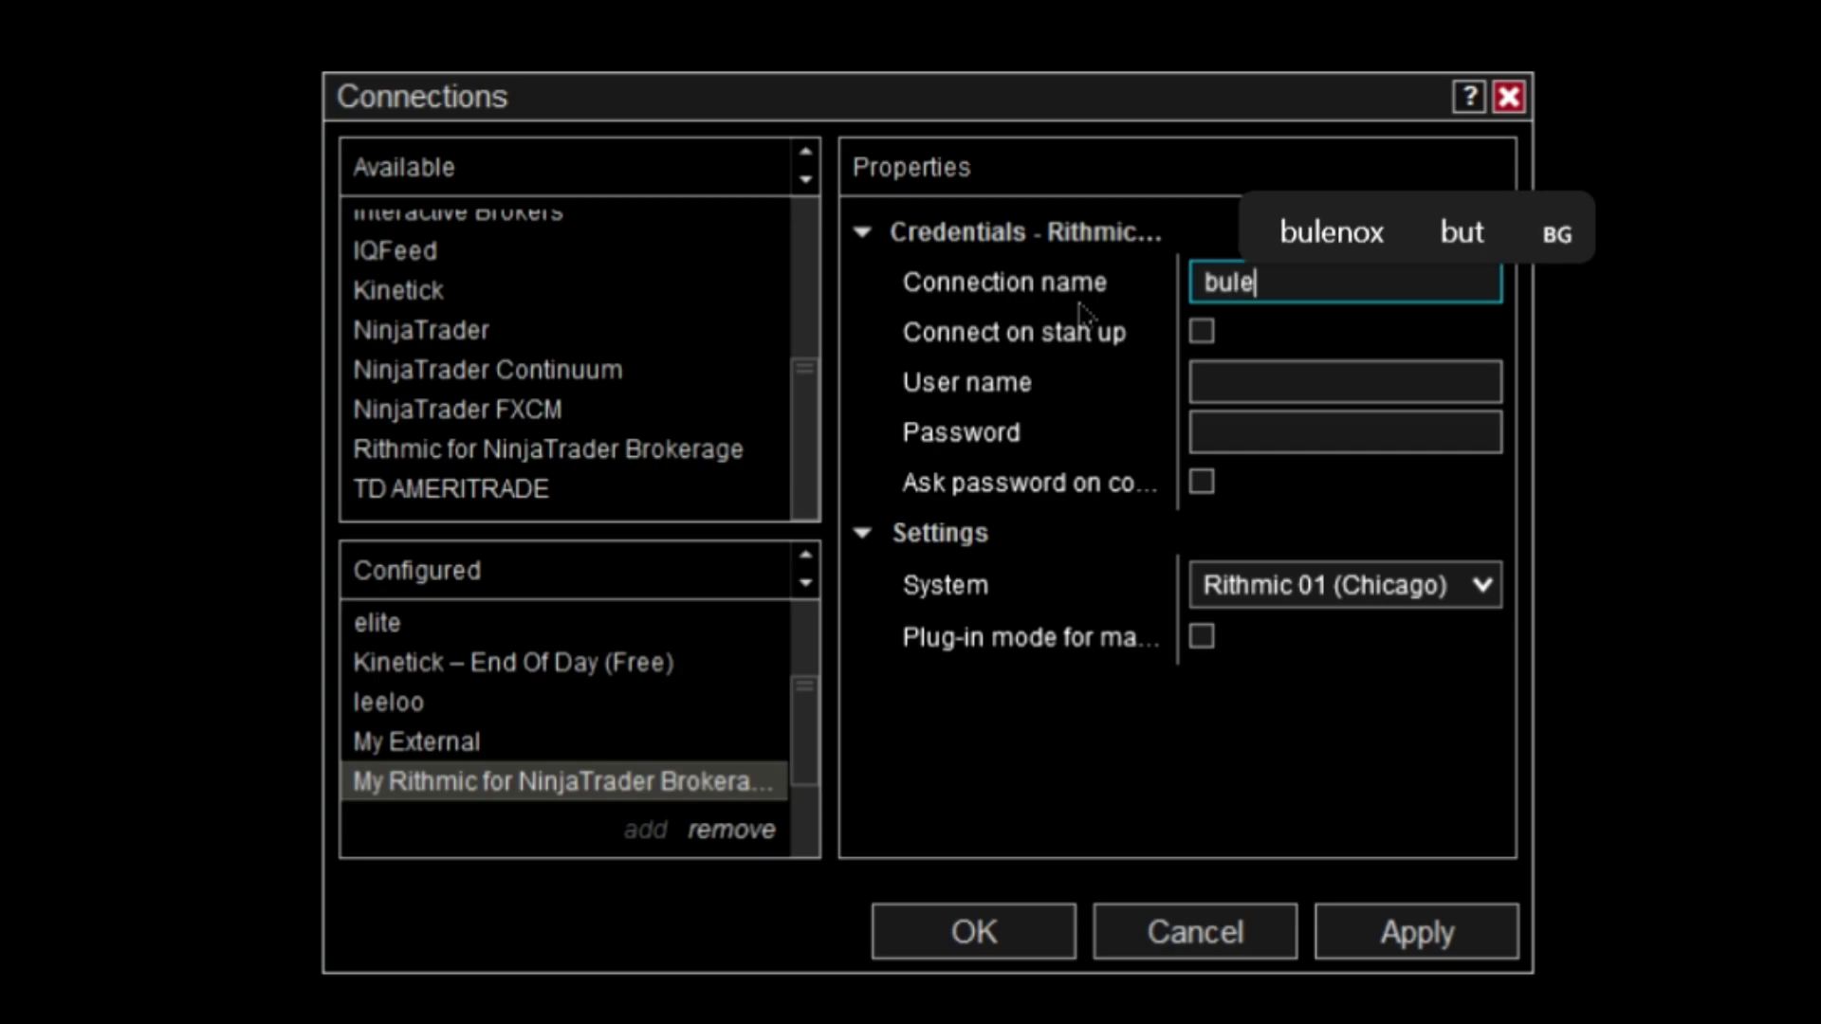
click(1323, 741)
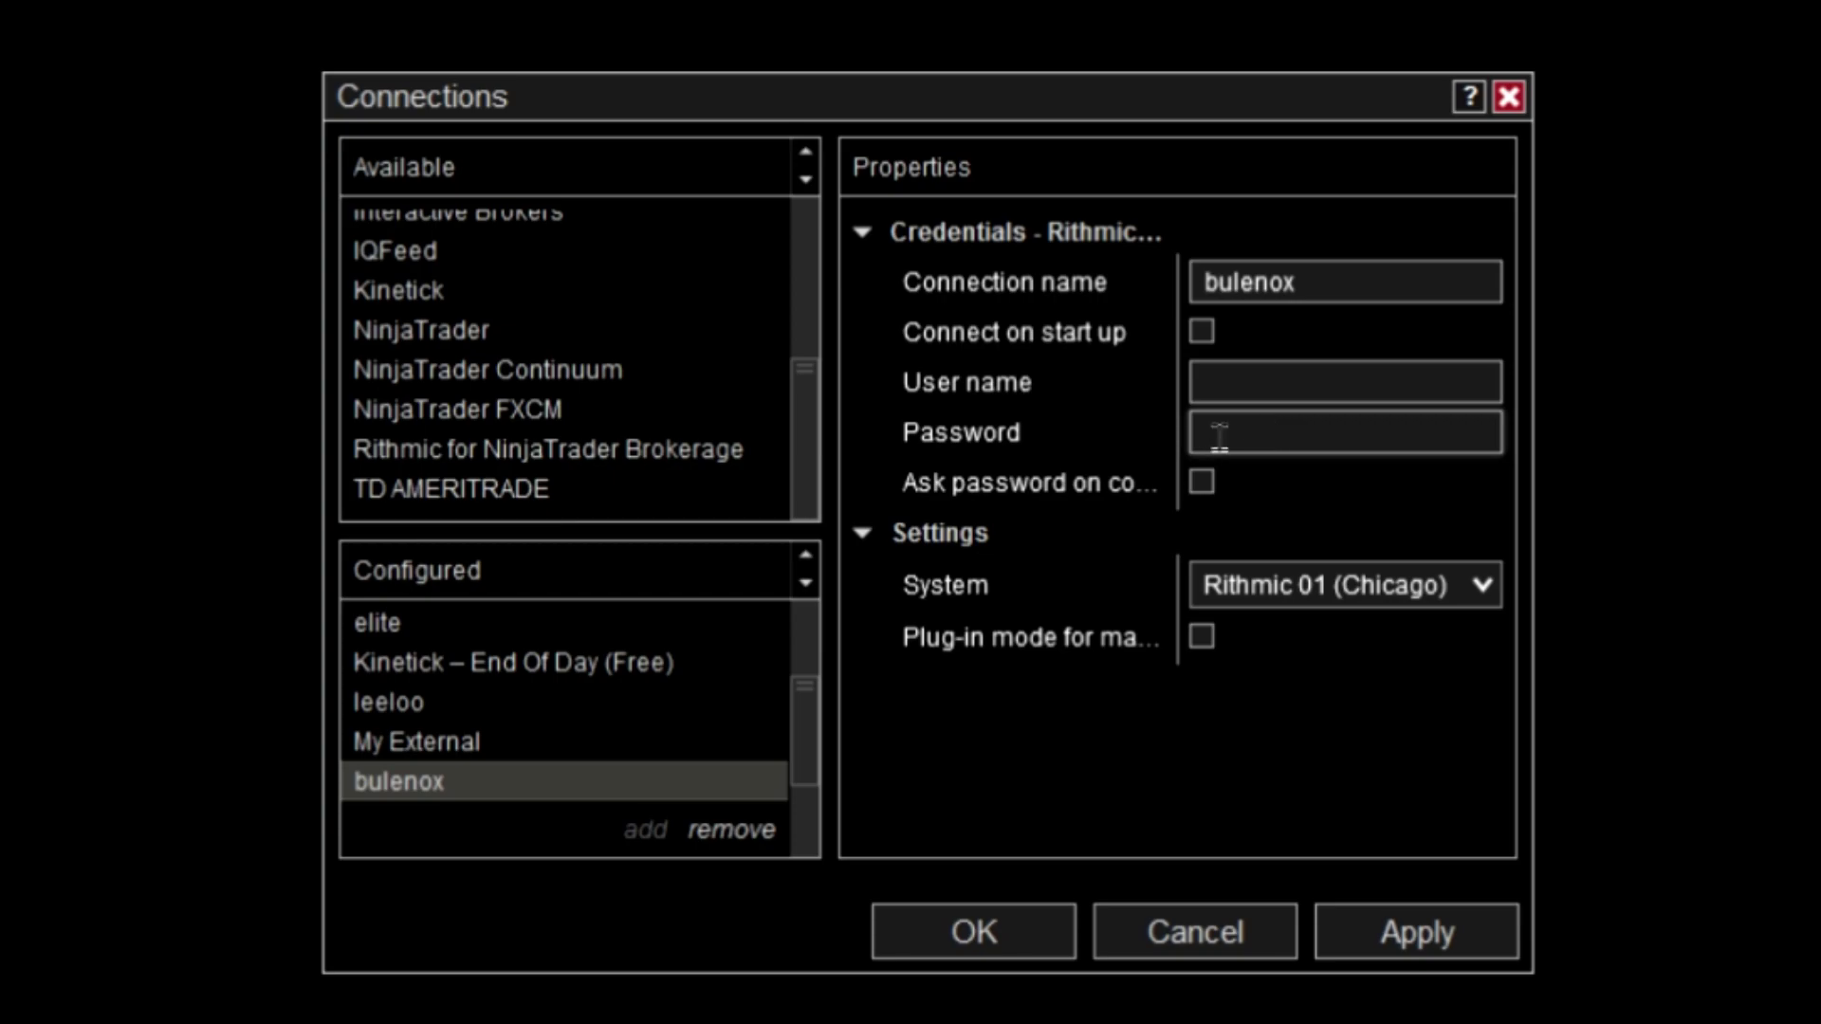
Enter the Rithmic user name in the Bulenox connection's credentials field
click(1209, 384)
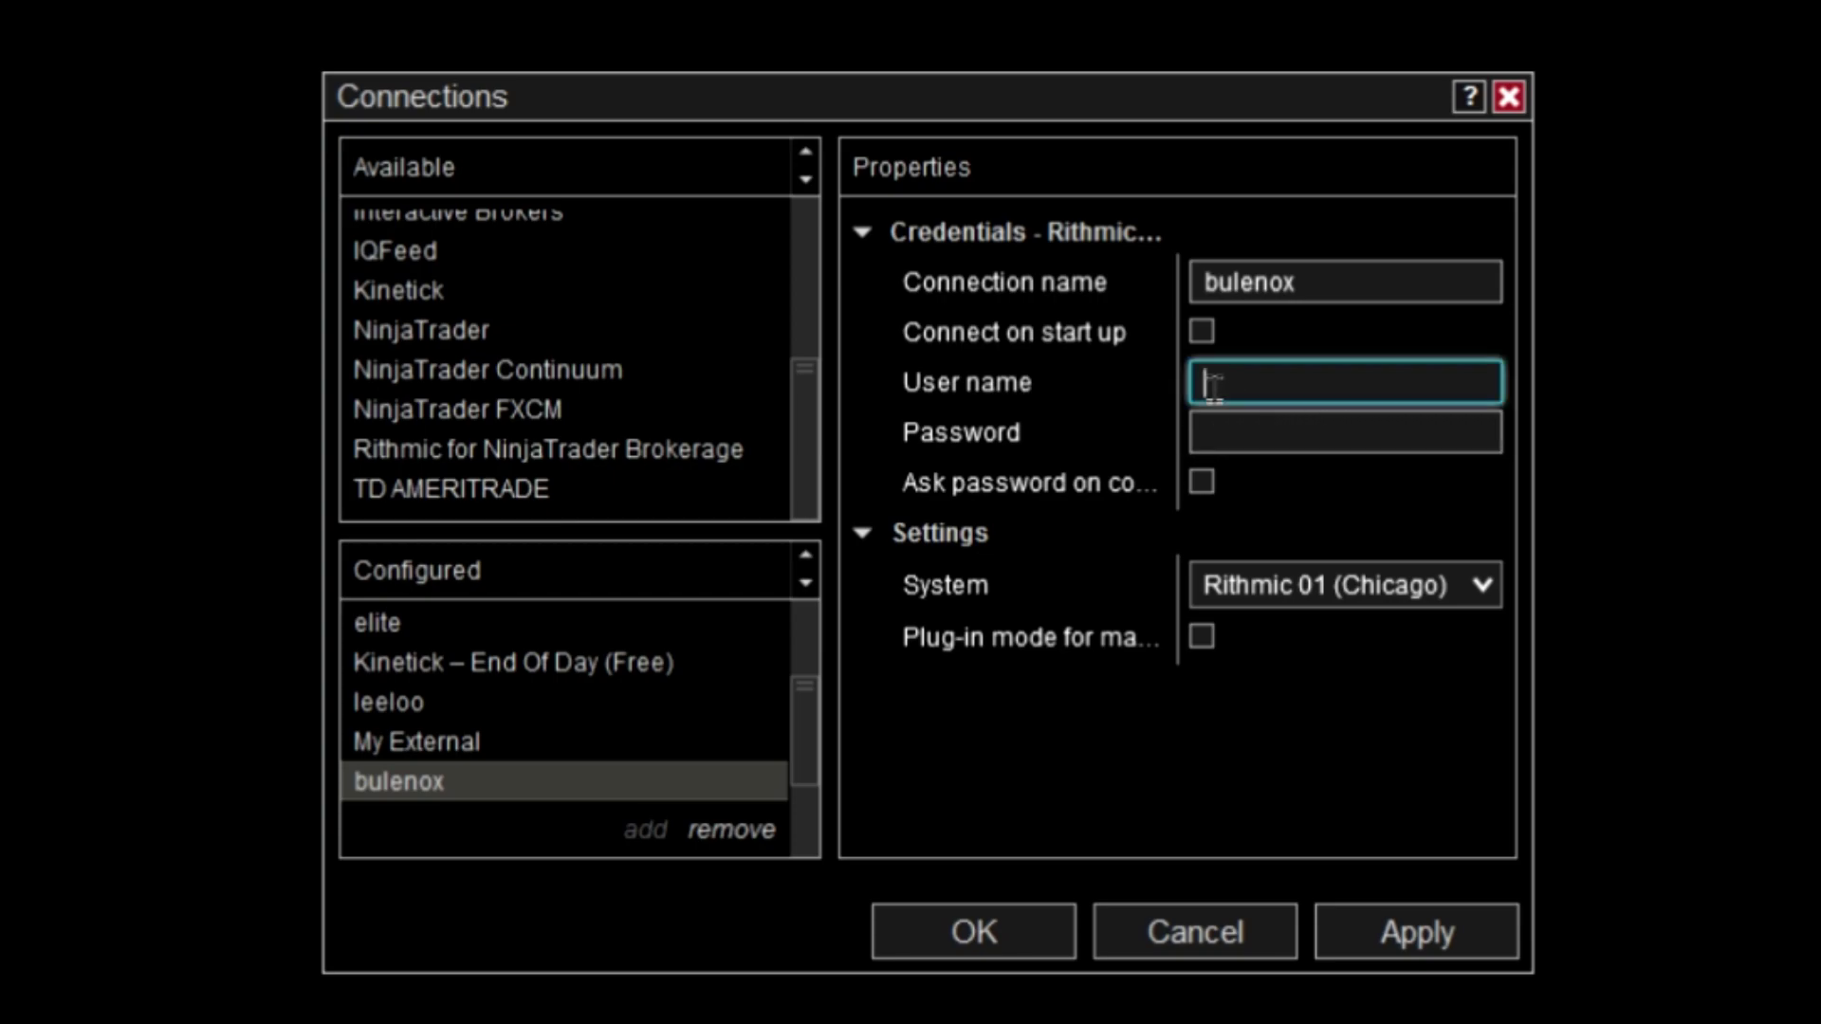
right_click(1224, 397)
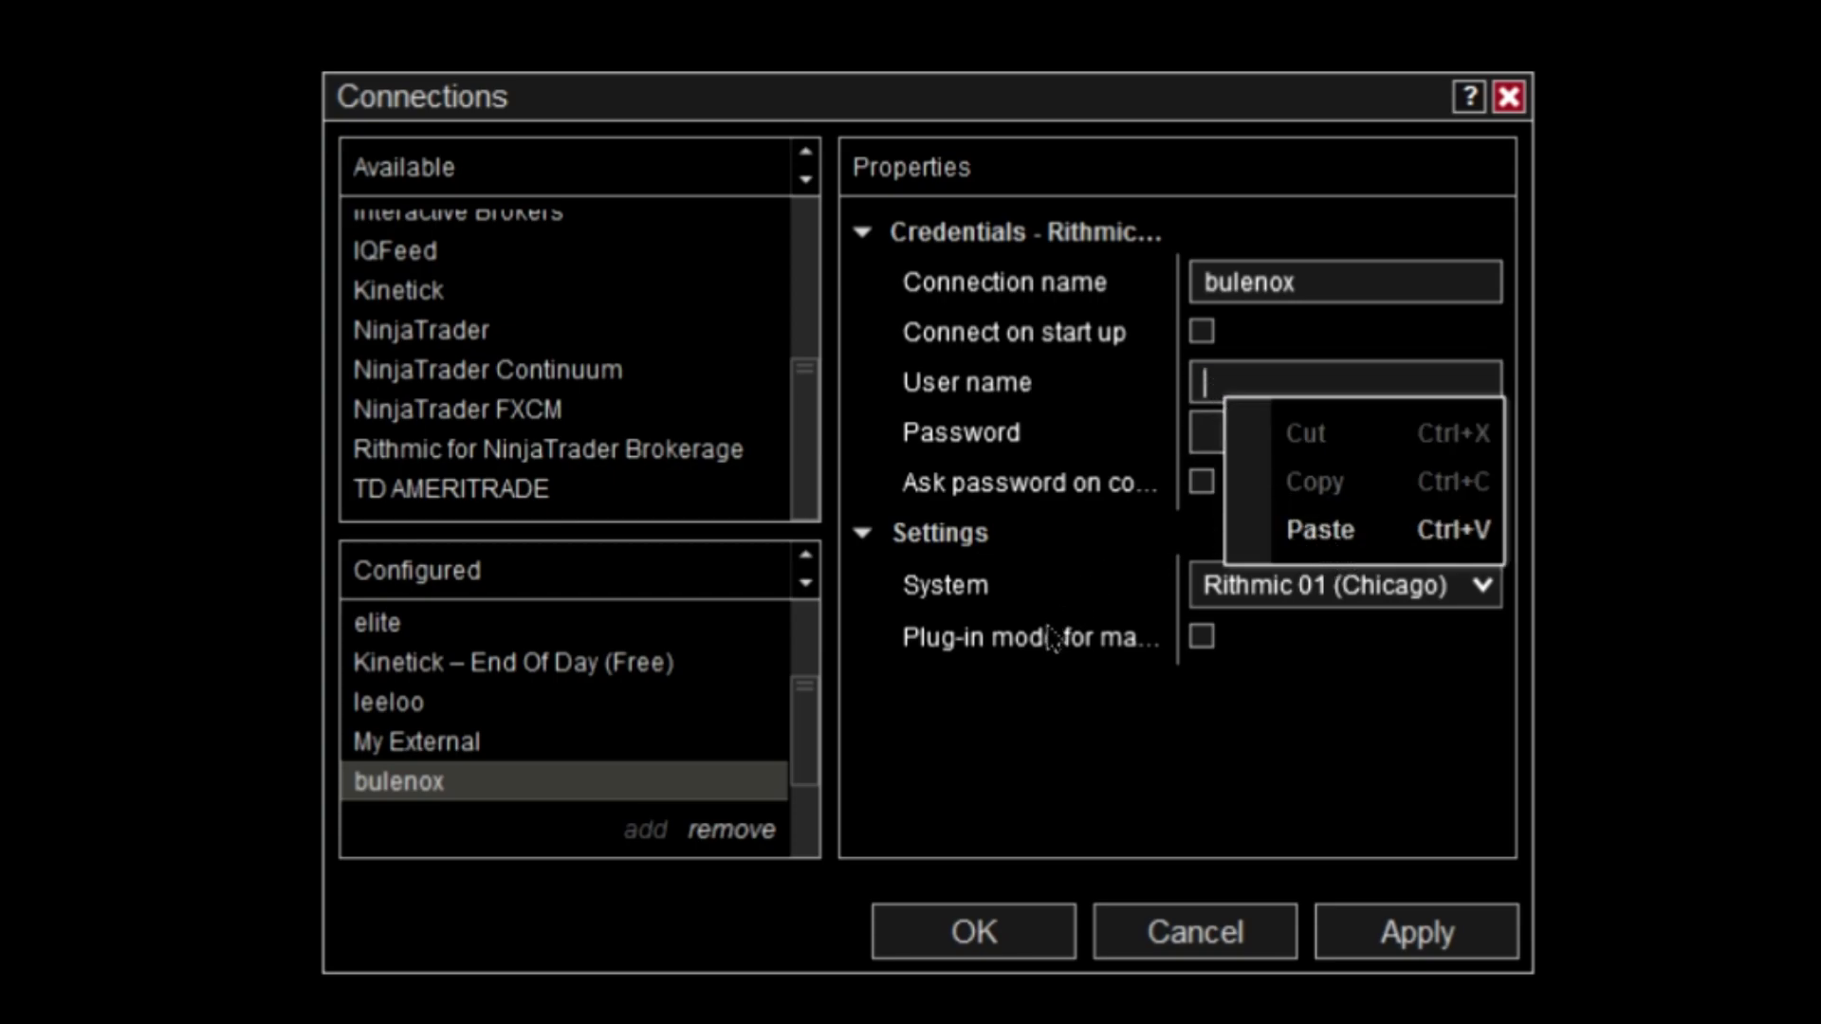
click(1012, 719)
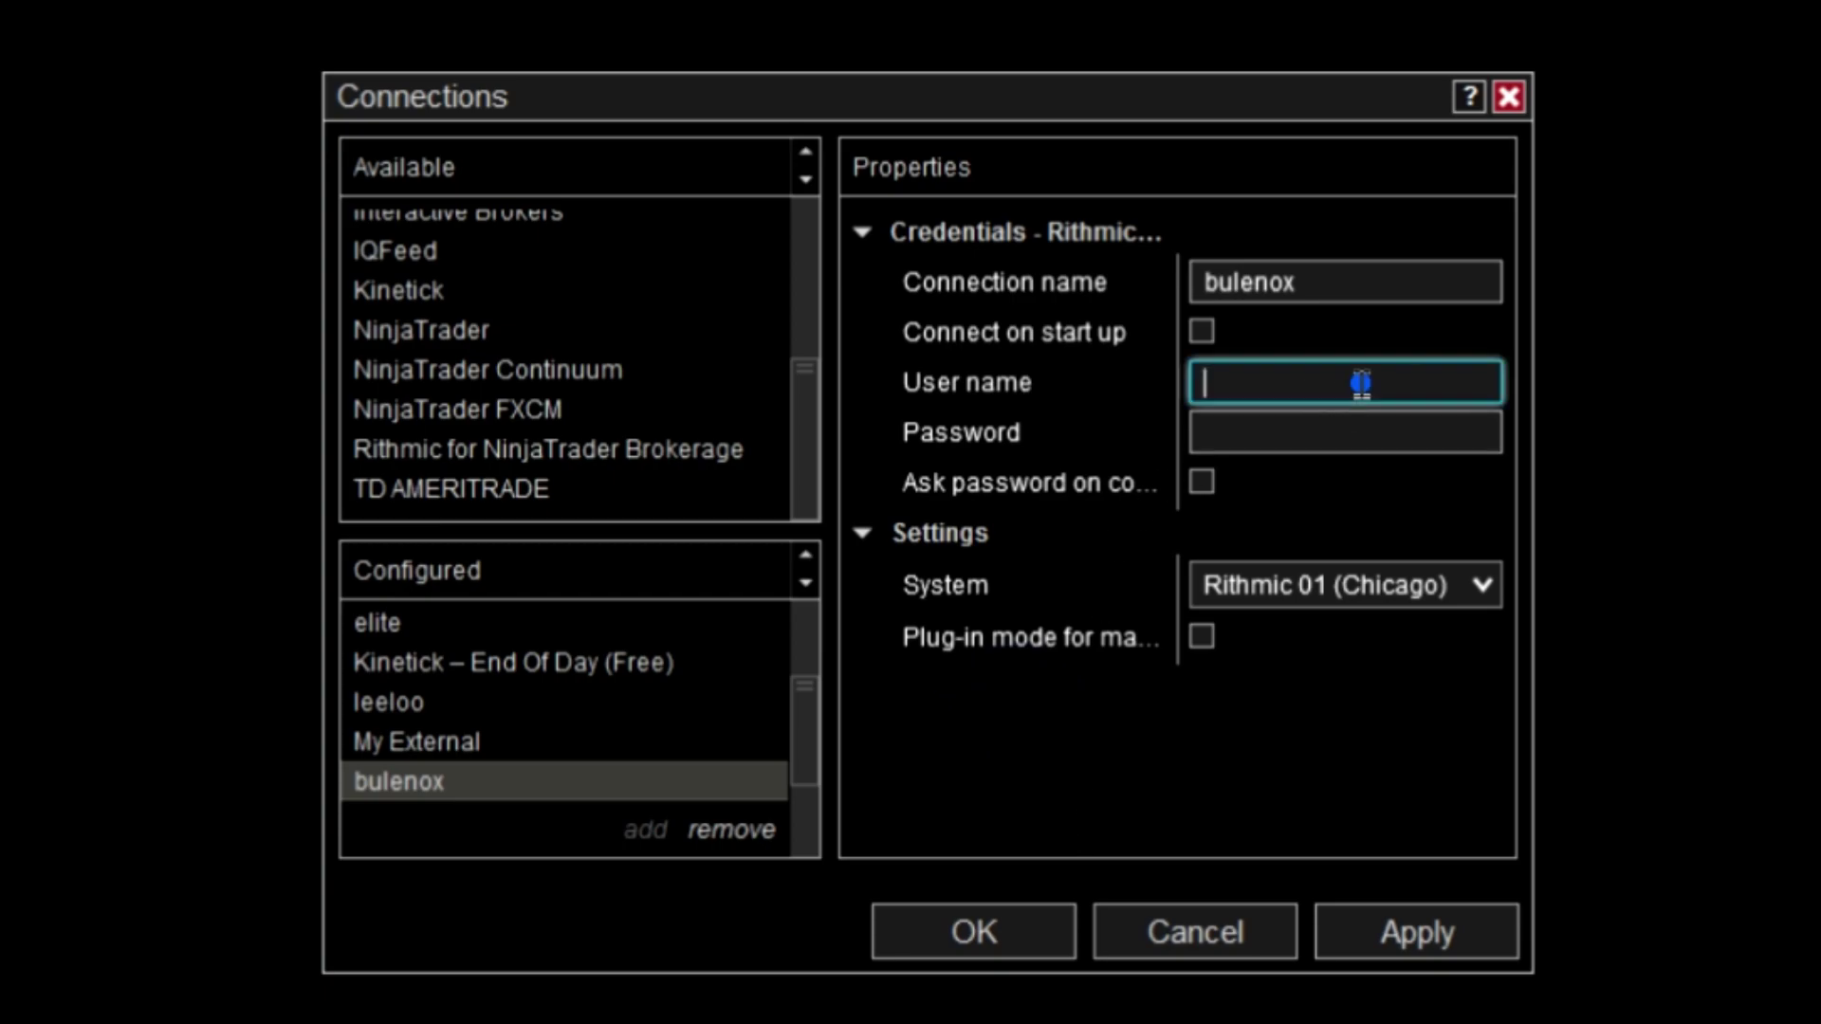
click(1362, 379)
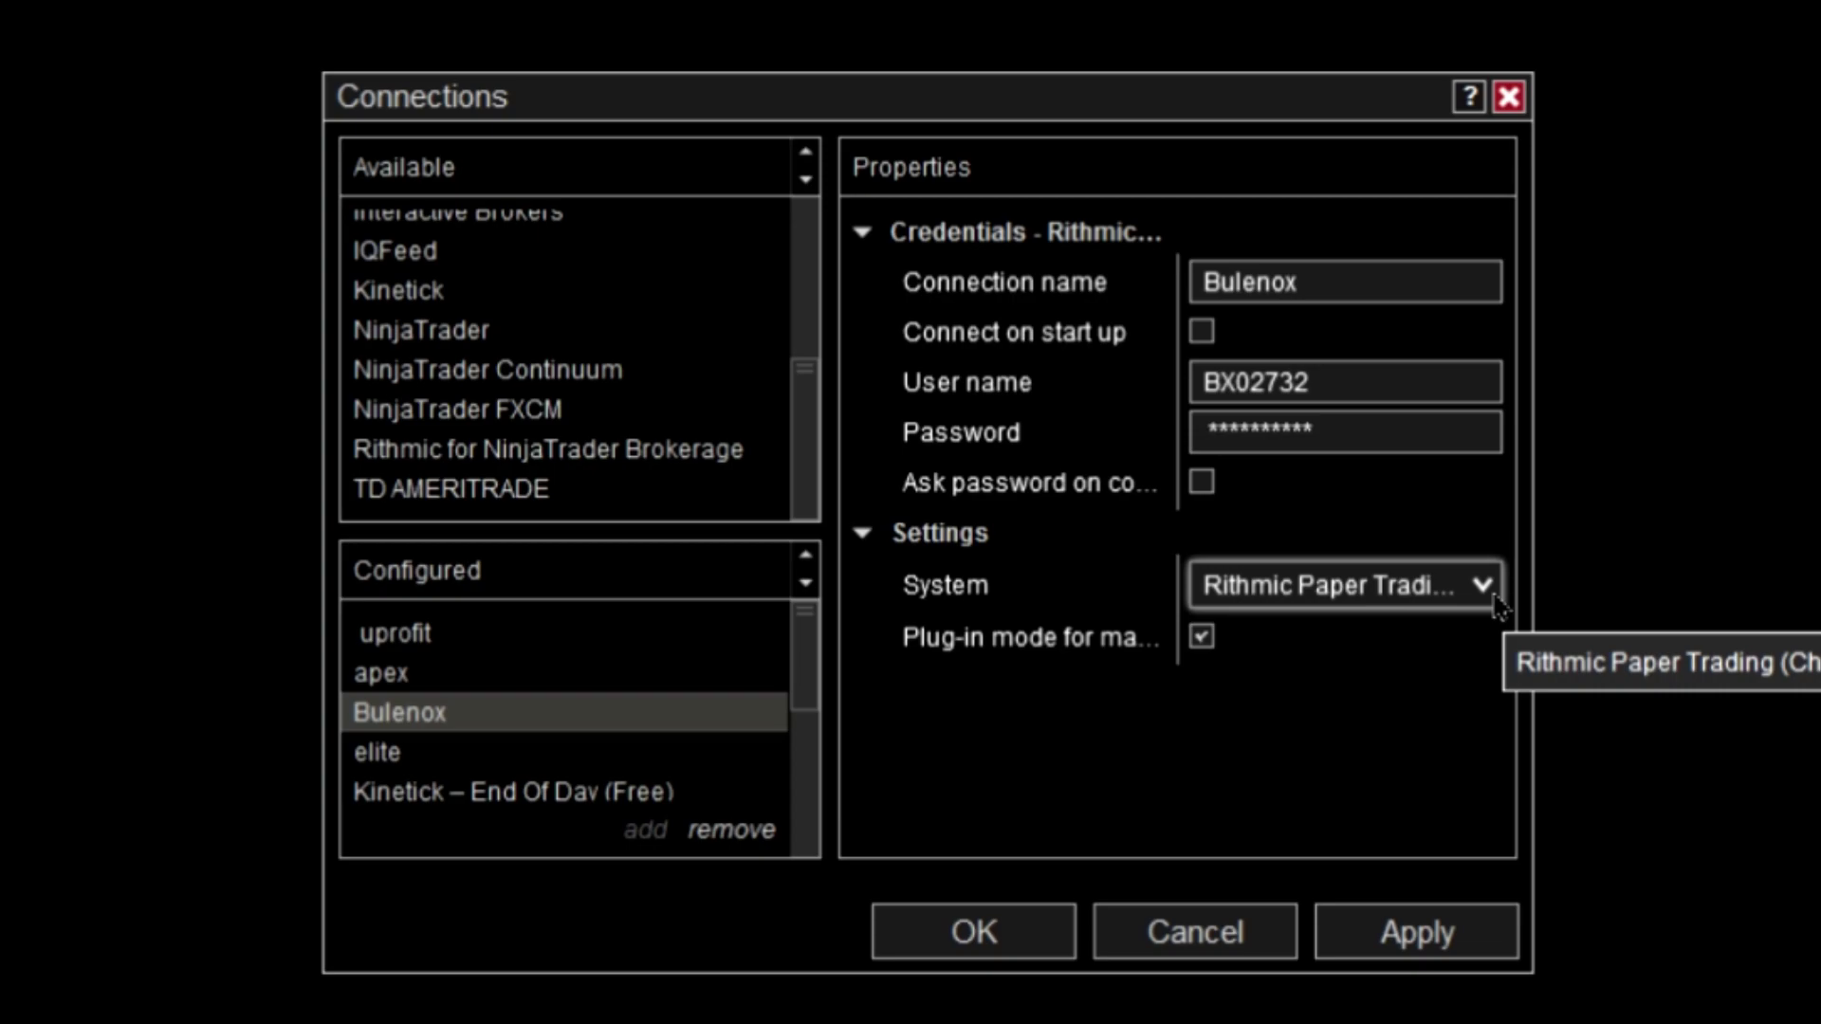
Set the system to Rithmic Paper Trading (Chicago) Aggregated Data and save the connection
click(1489, 585)
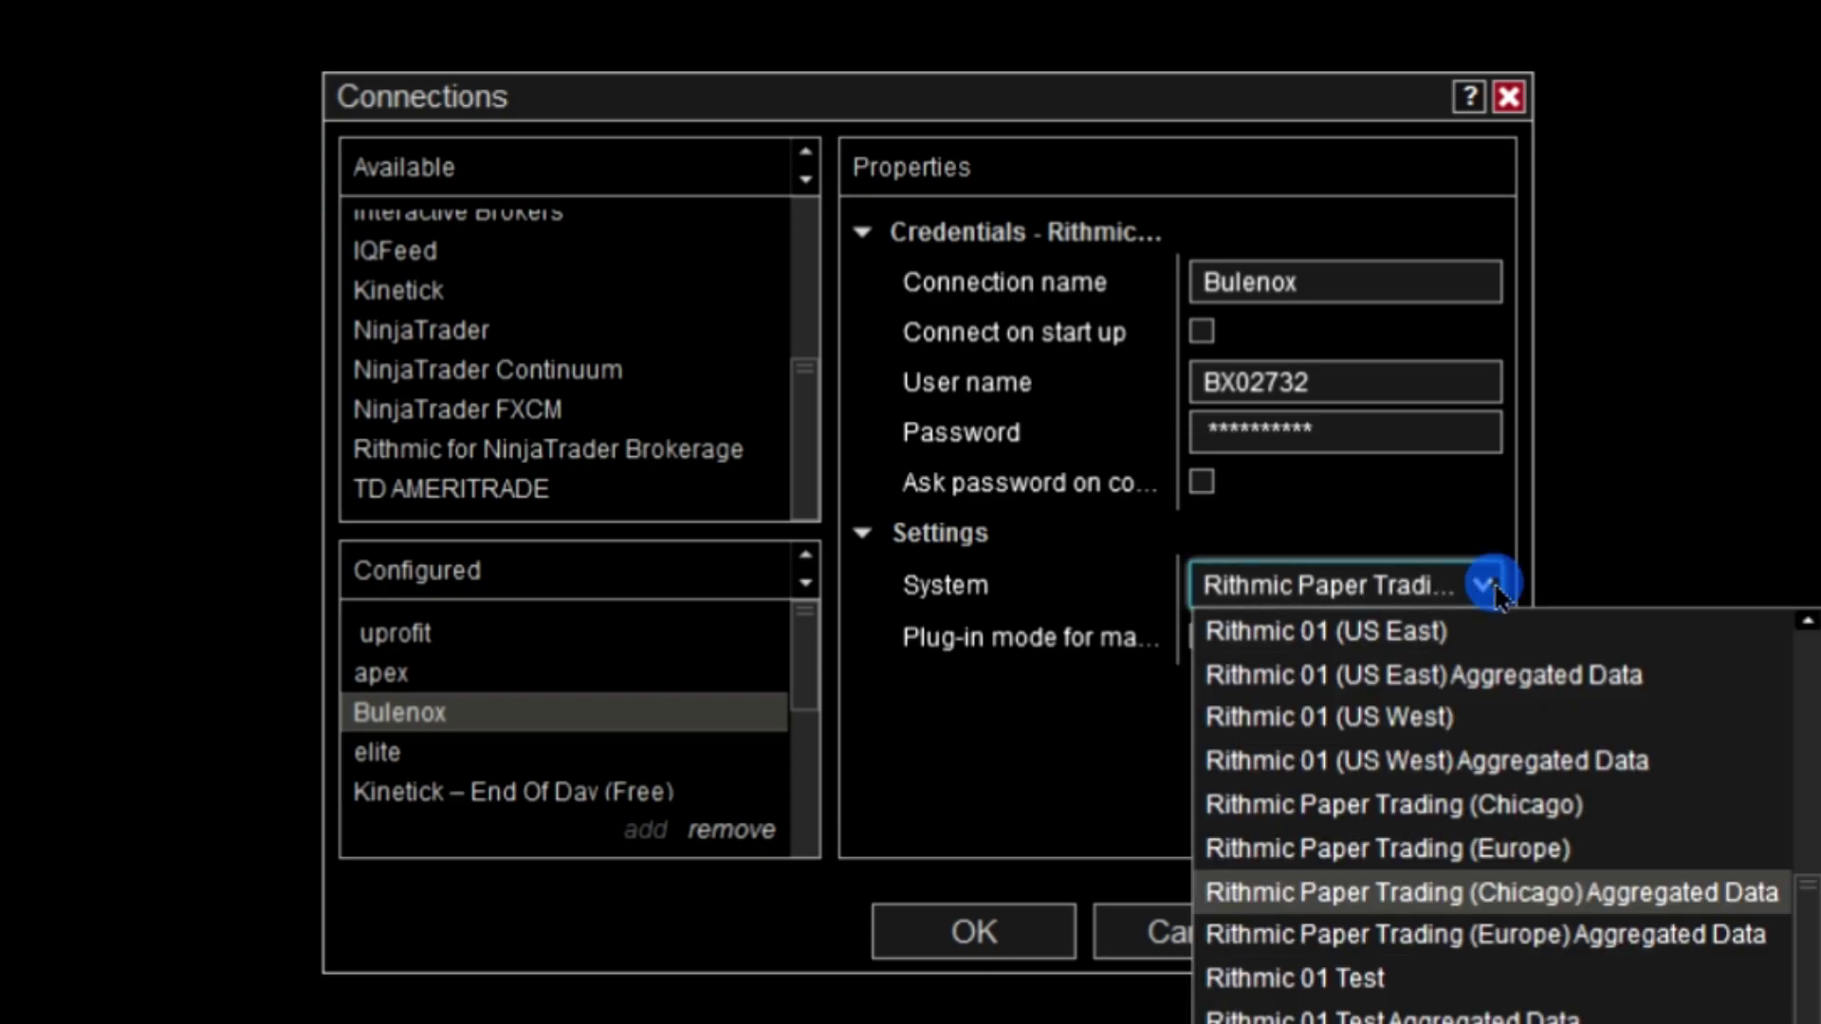
click(1535, 899)
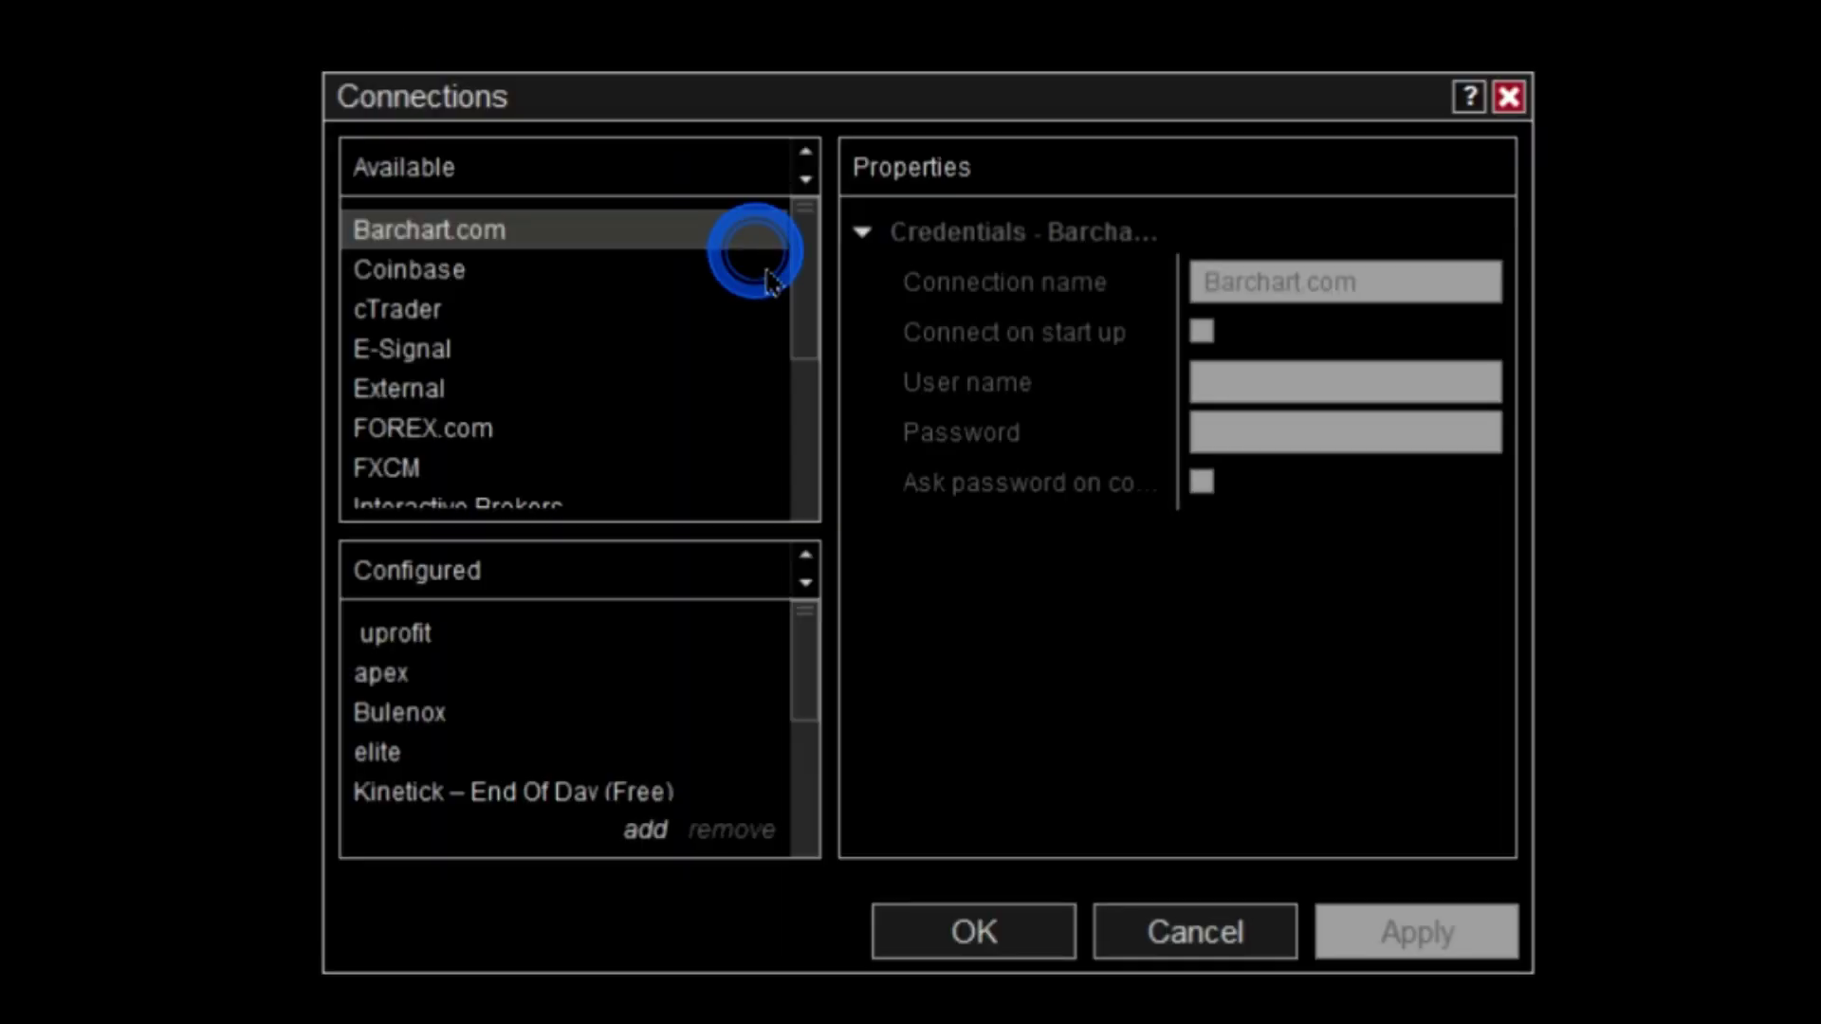
scroll(443, 721, down, 3)
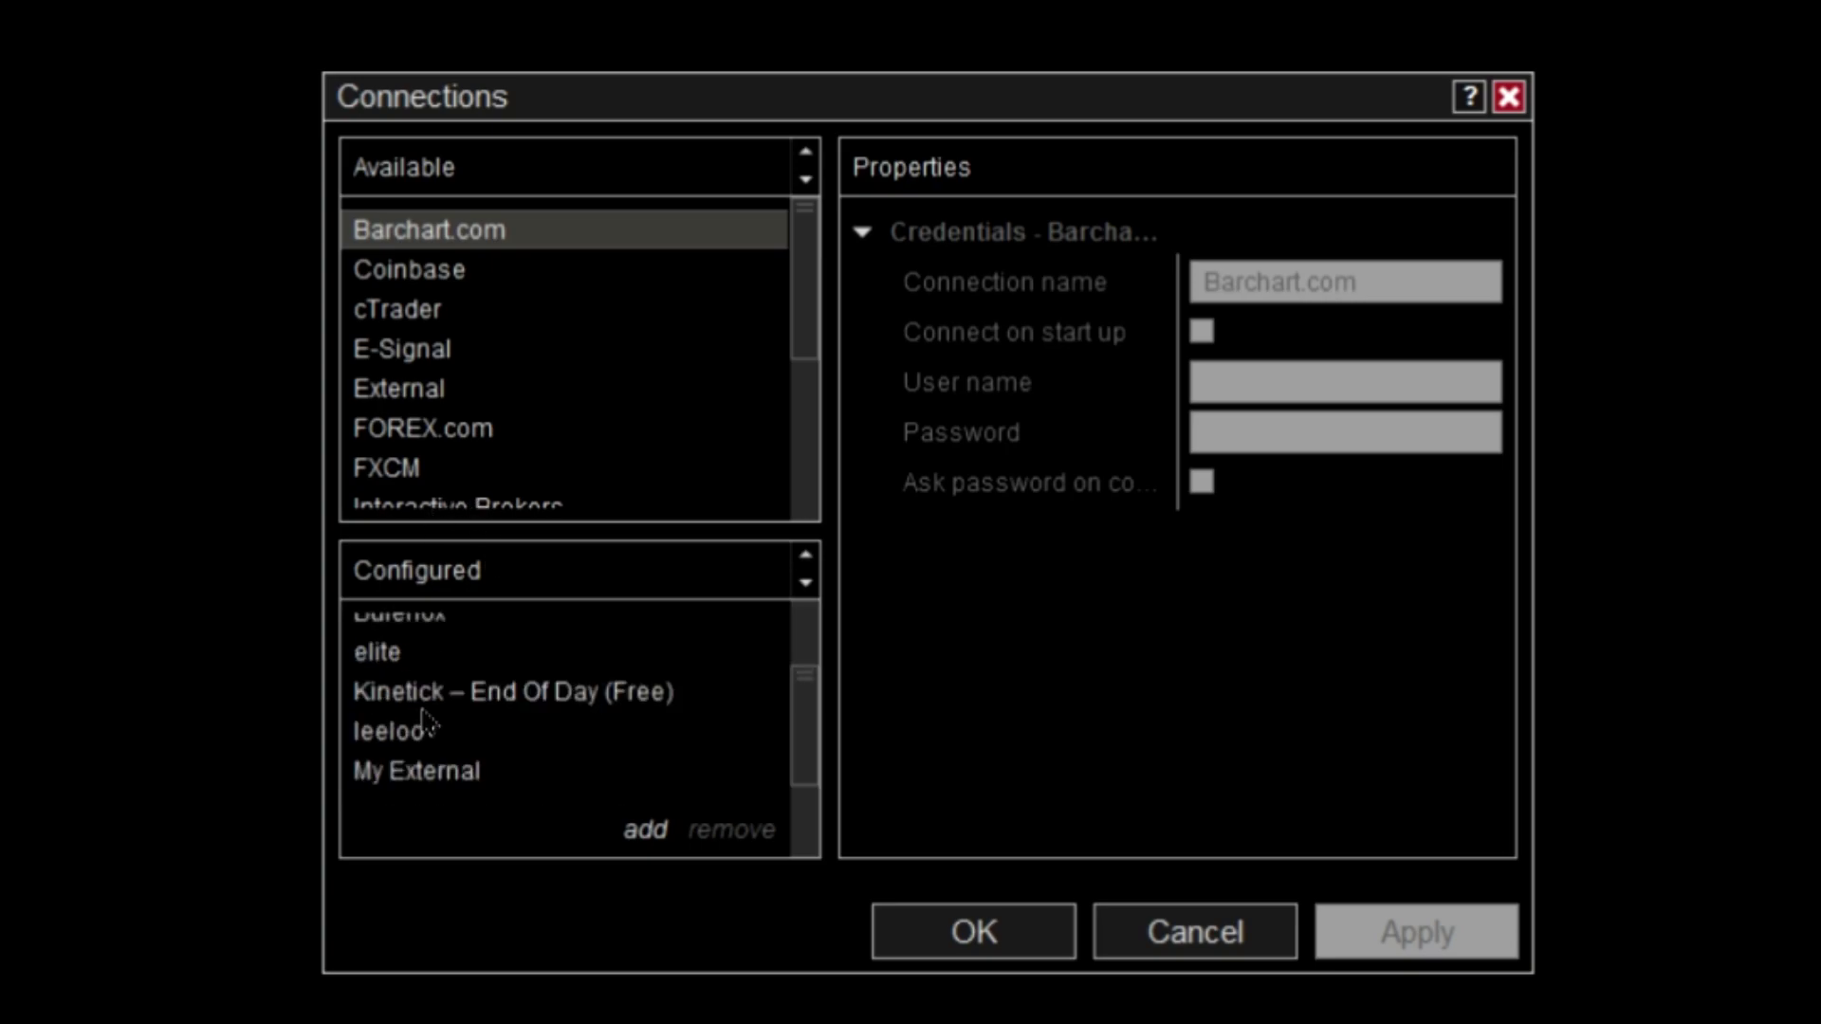
scroll(436, 721, up, 3)
click(427, 707)
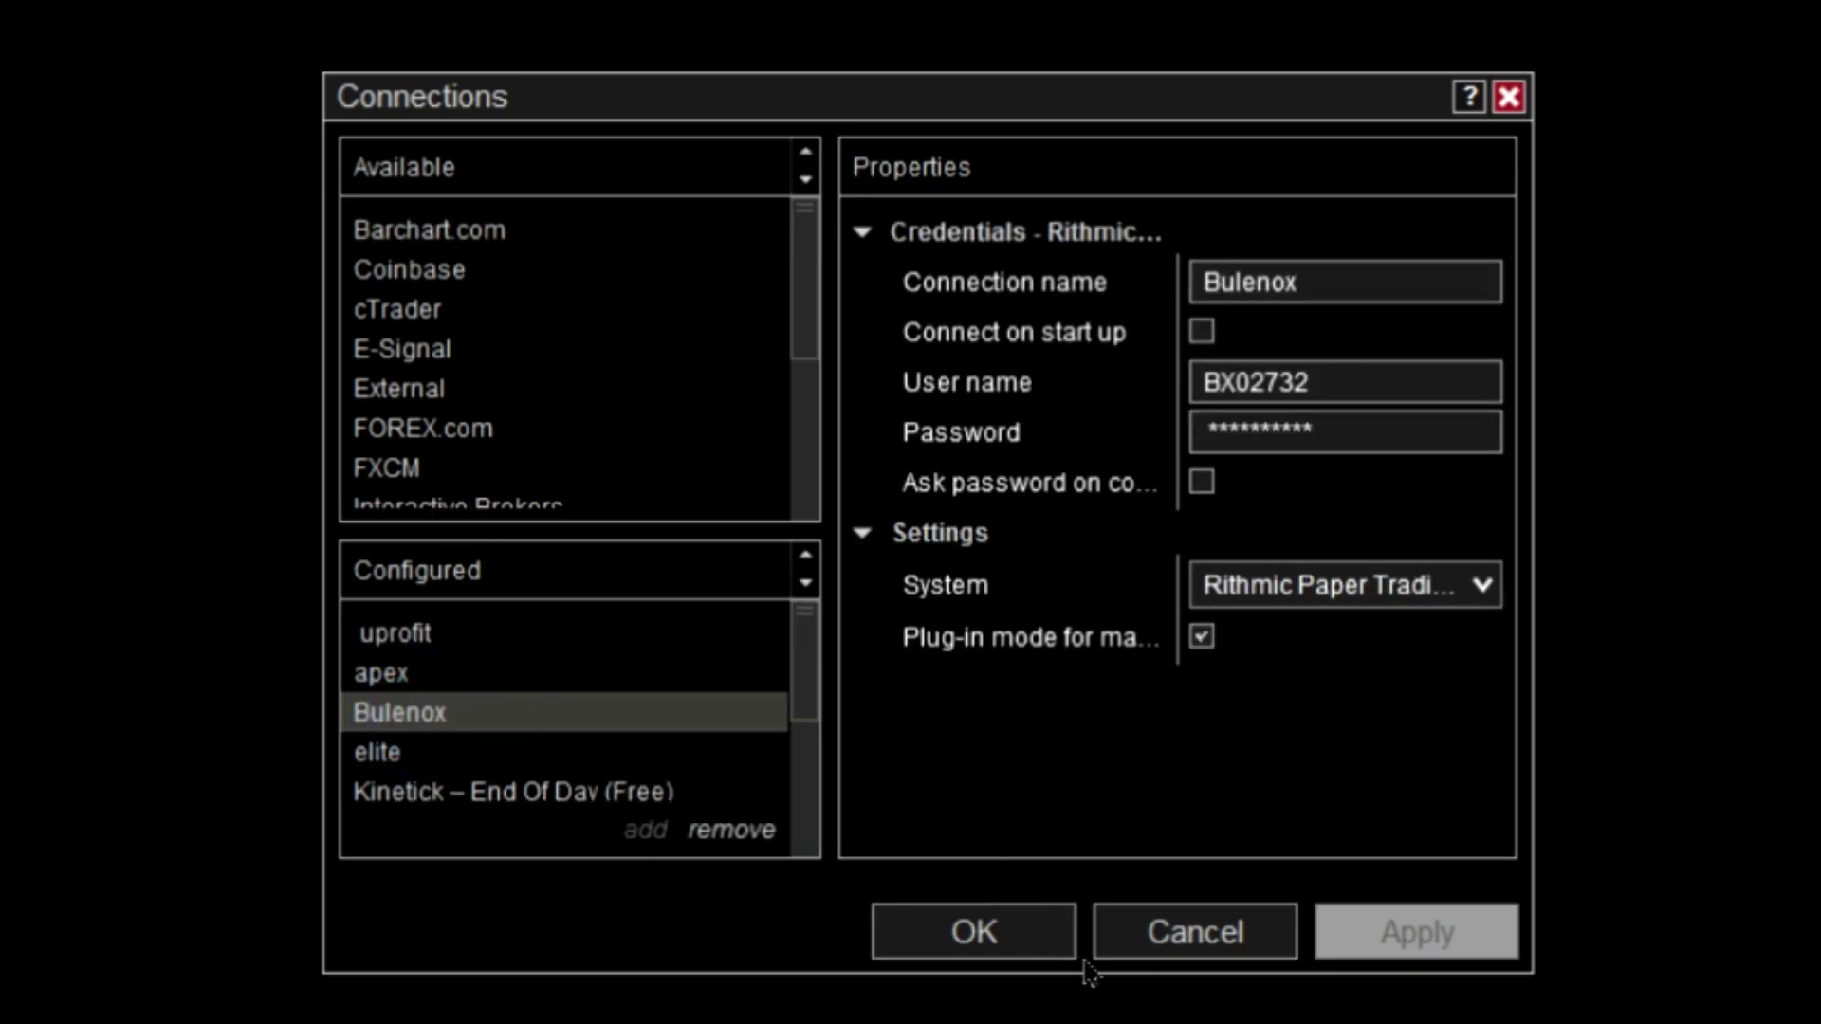
click(996, 943)
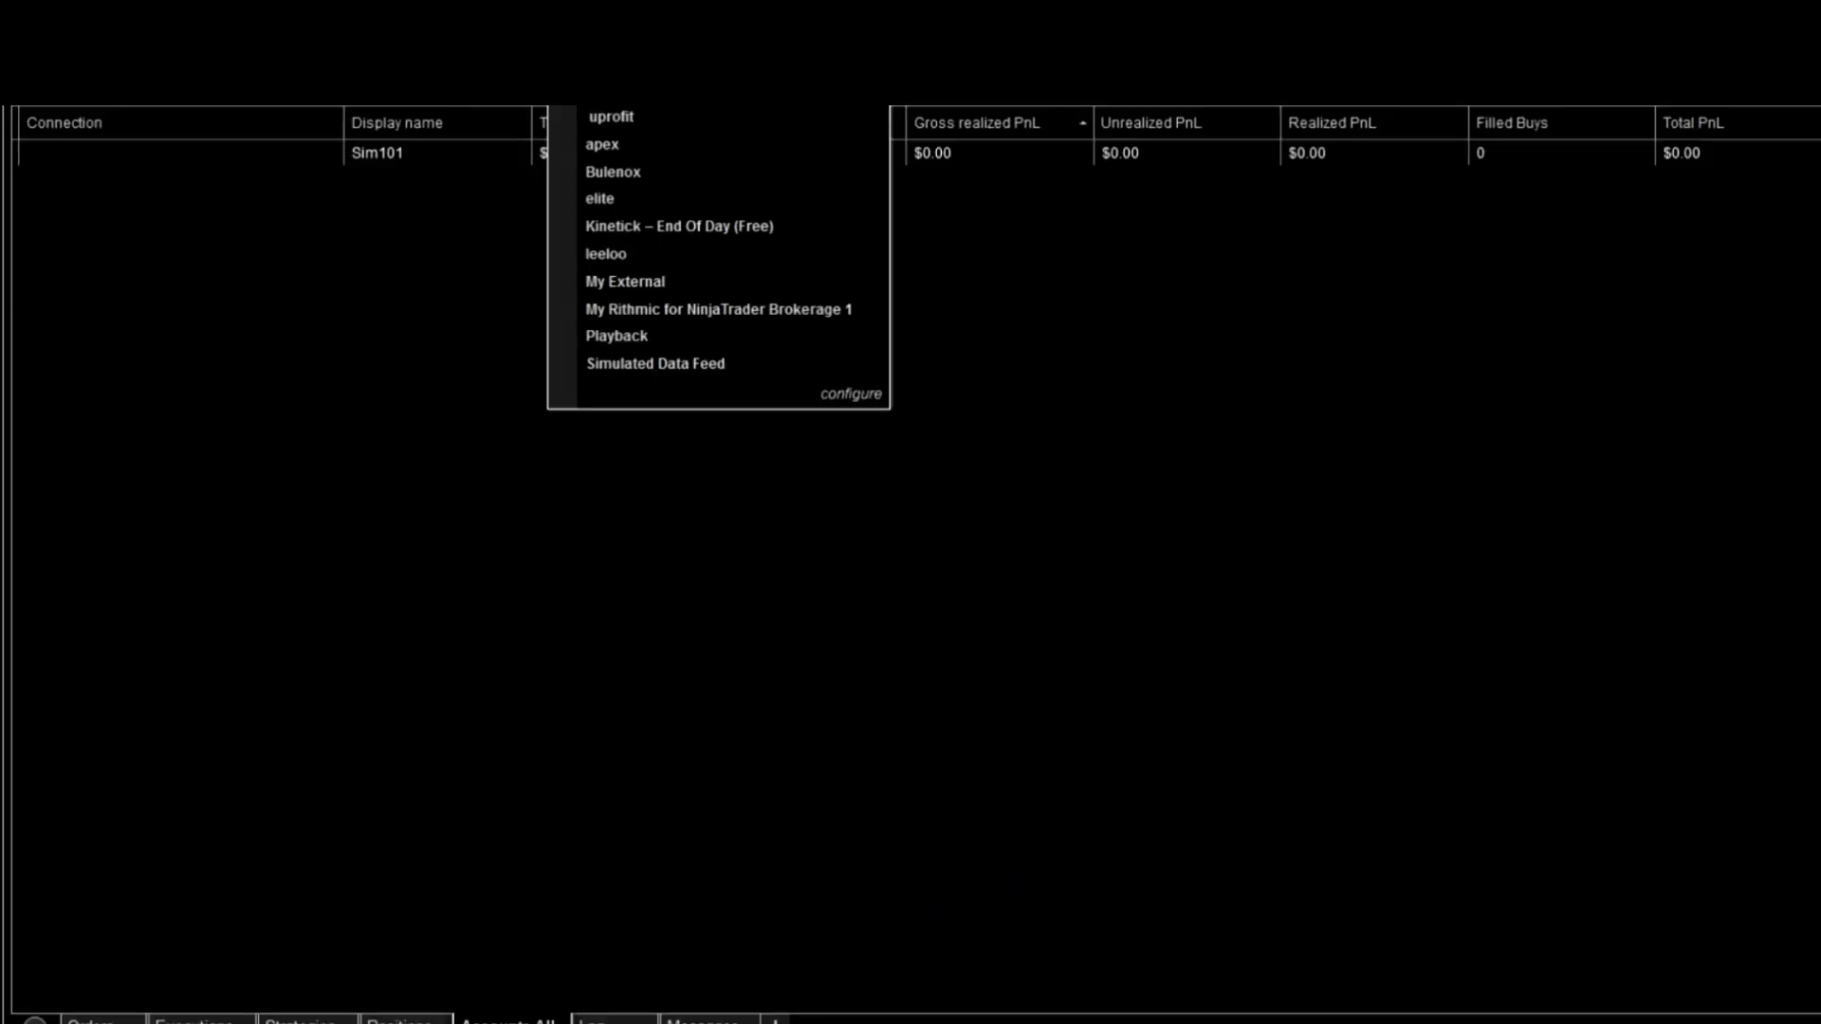
Connect with Bulenox, pan the ES JUN23 chart to earlier bars, and open the ATM strategy list
click(634, 175)
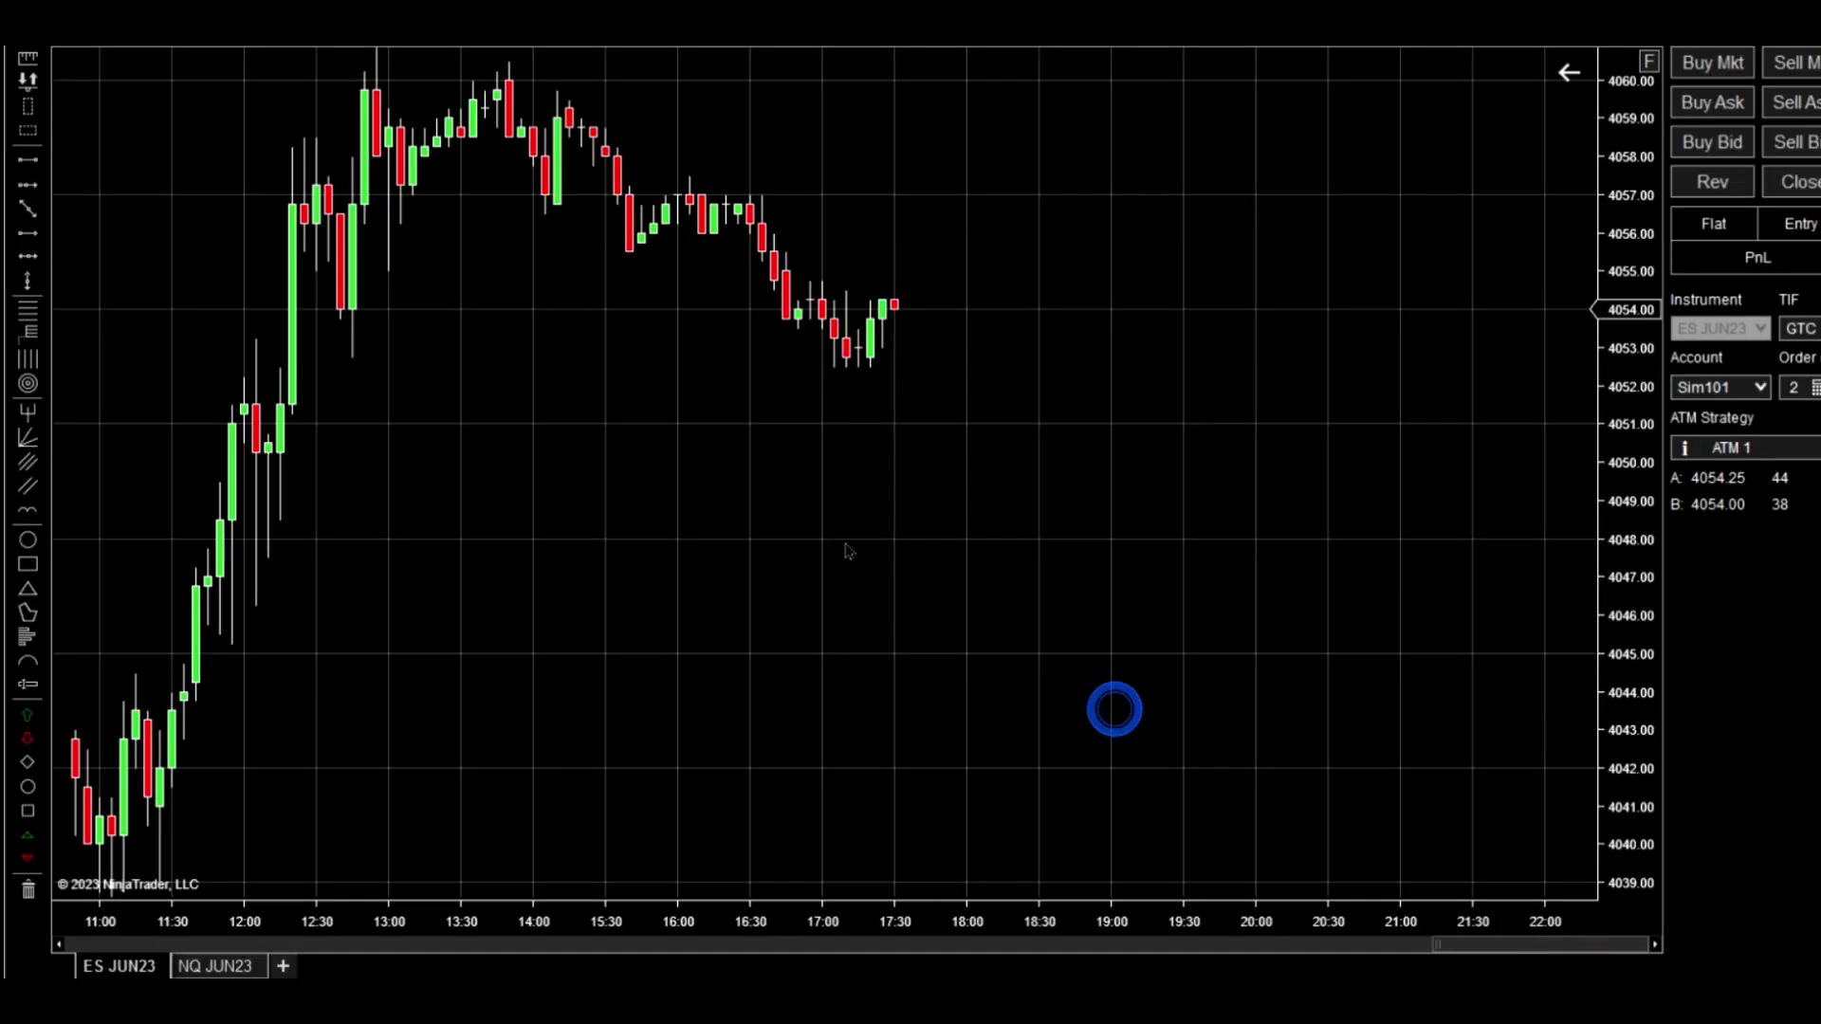
drag(845, 548, 1167, 681)
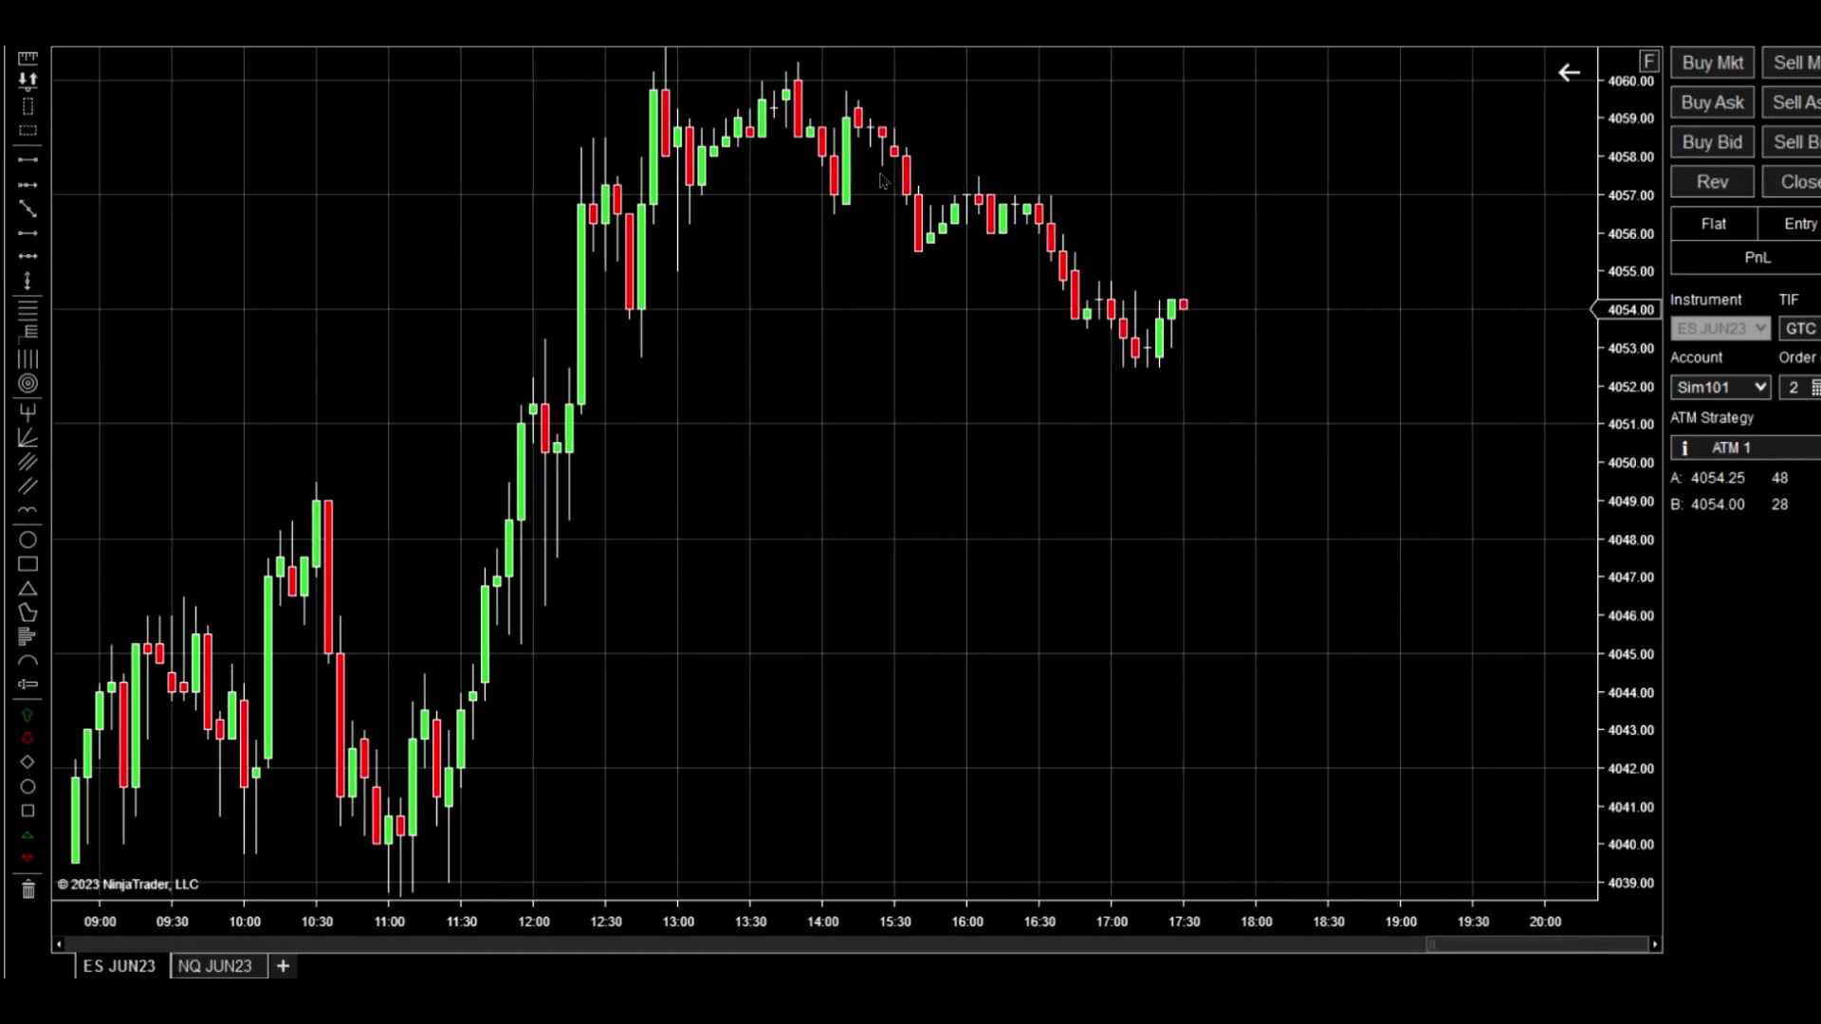
click(1789, 447)
click(1459, 398)
click(1802, 447)
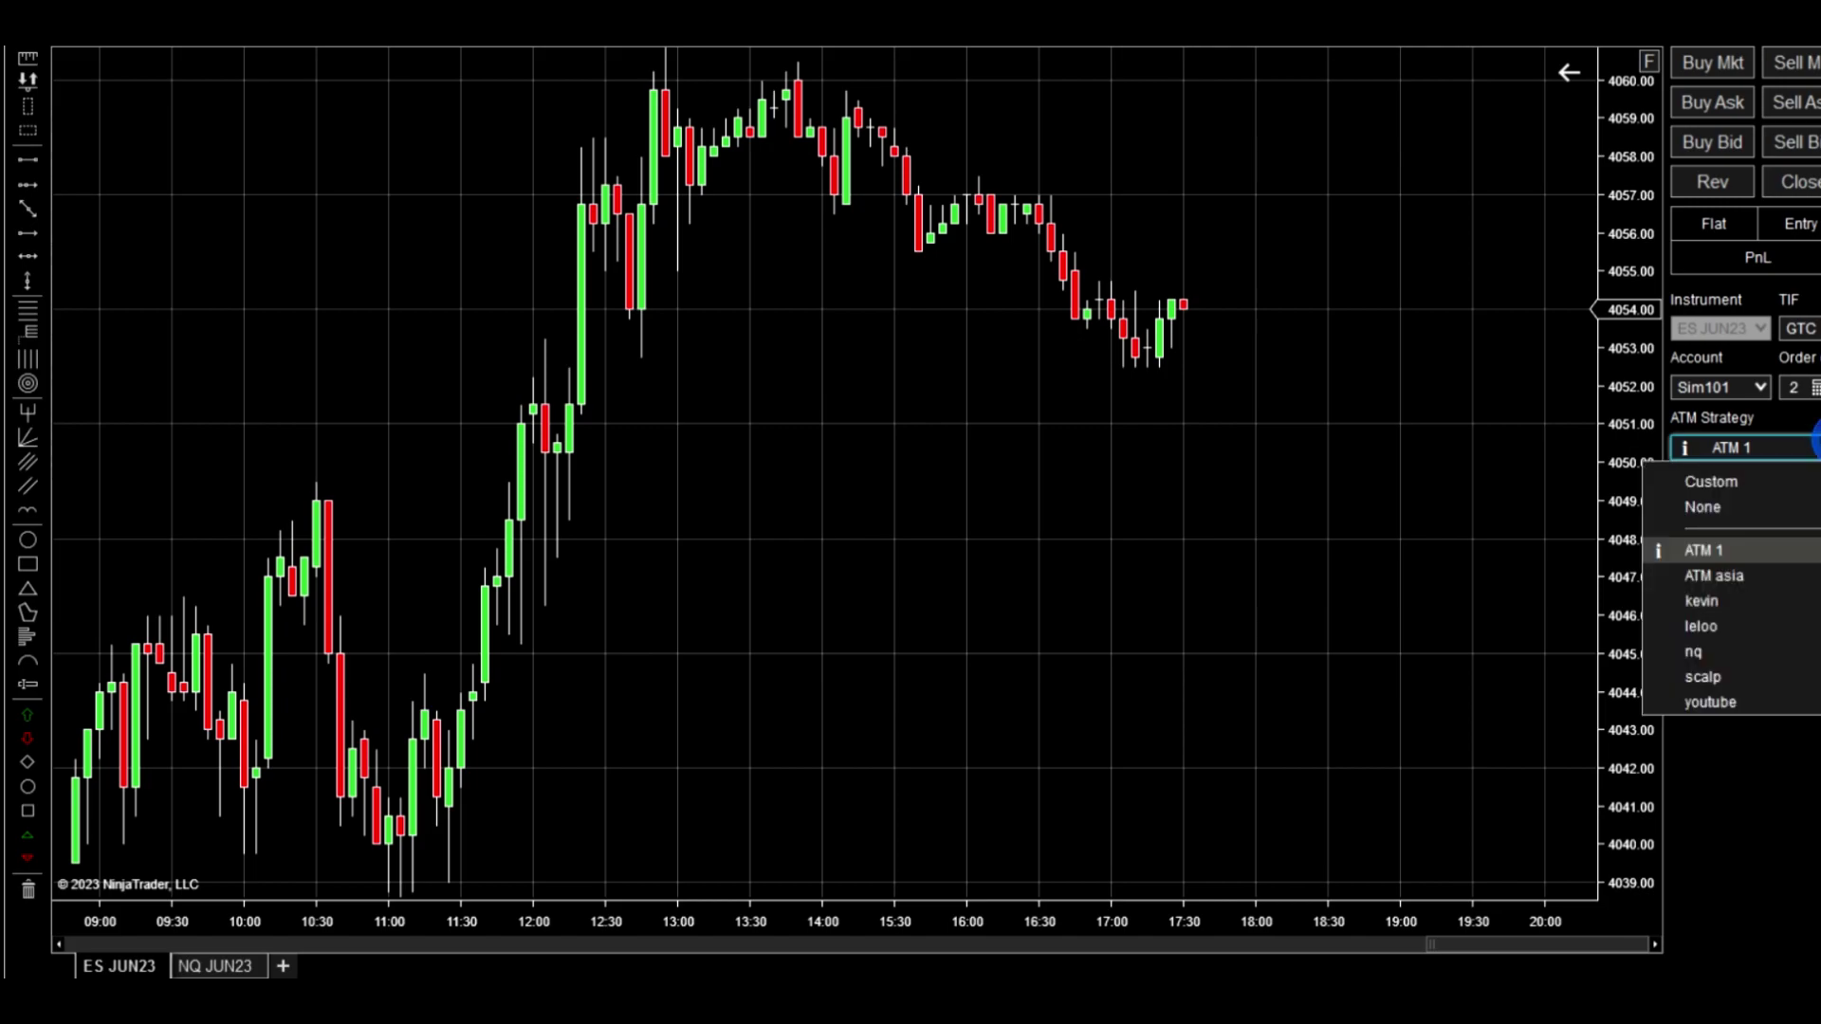
Define a custom ATM strategy with quantity 1, 12-tick stop loss and 30-tick profit target
click(1736, 485)
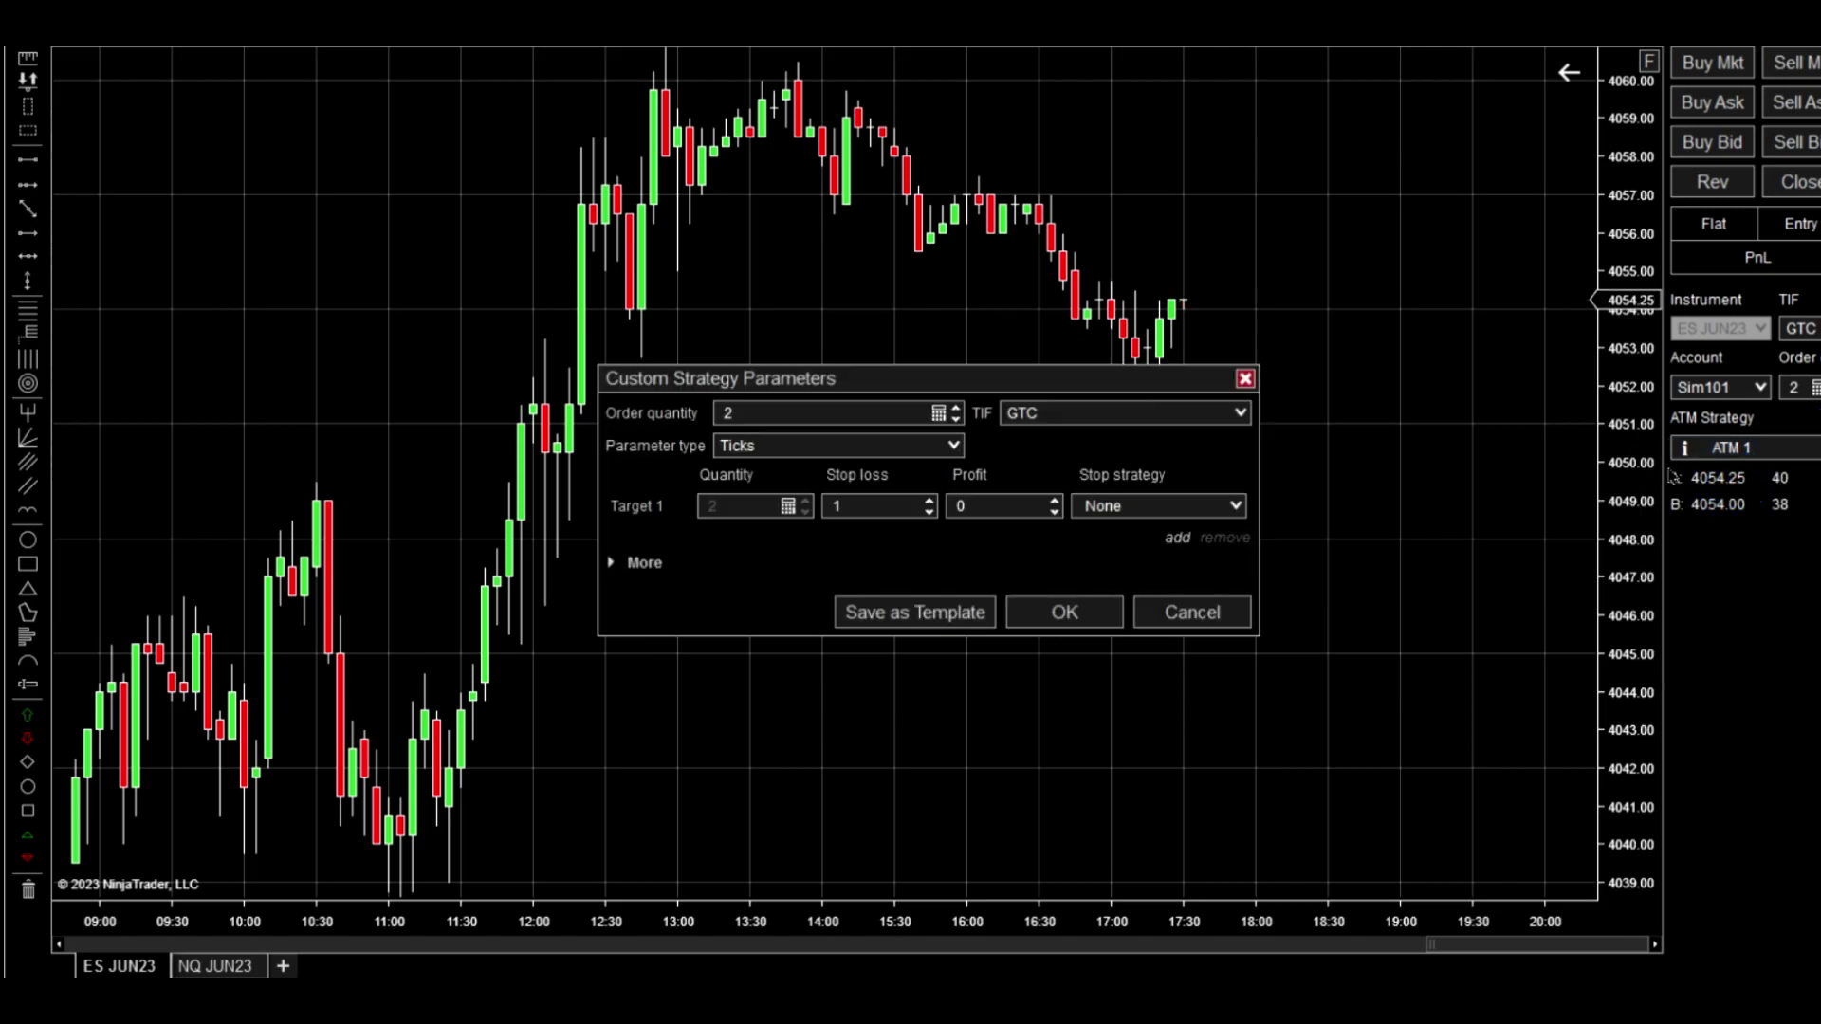
click(956, 419)
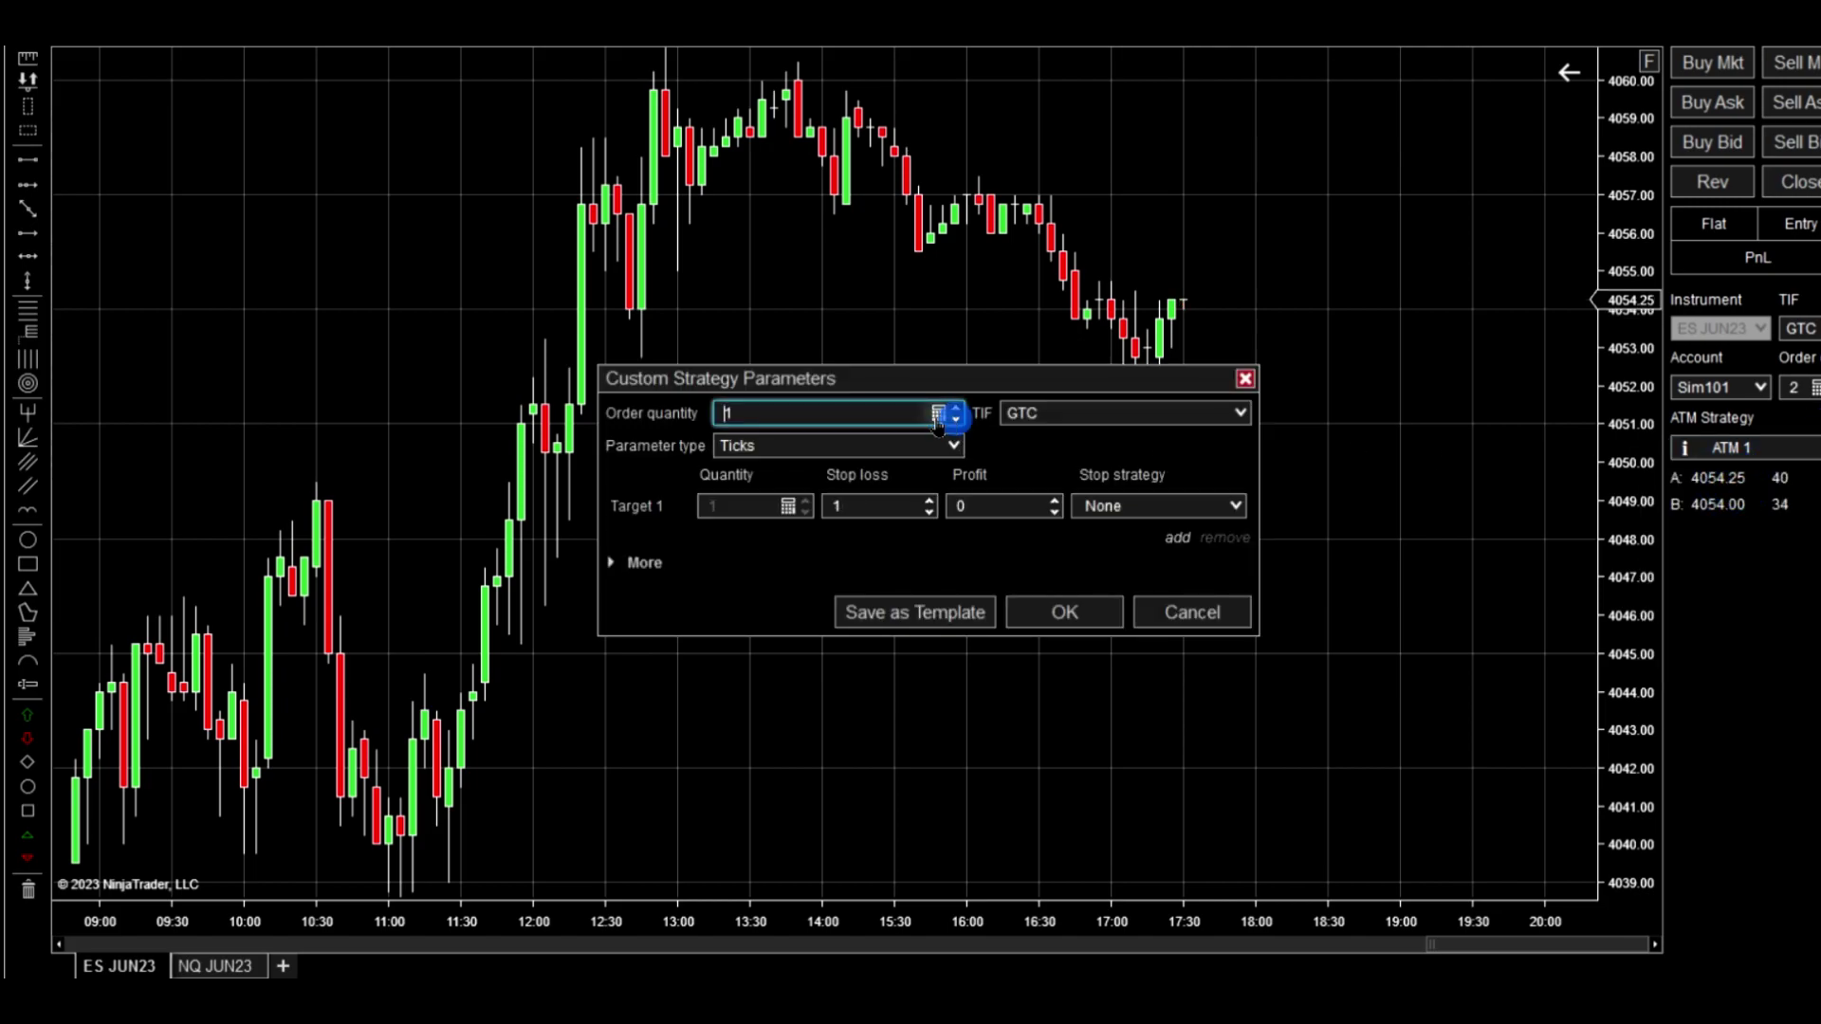
click(930, 500)
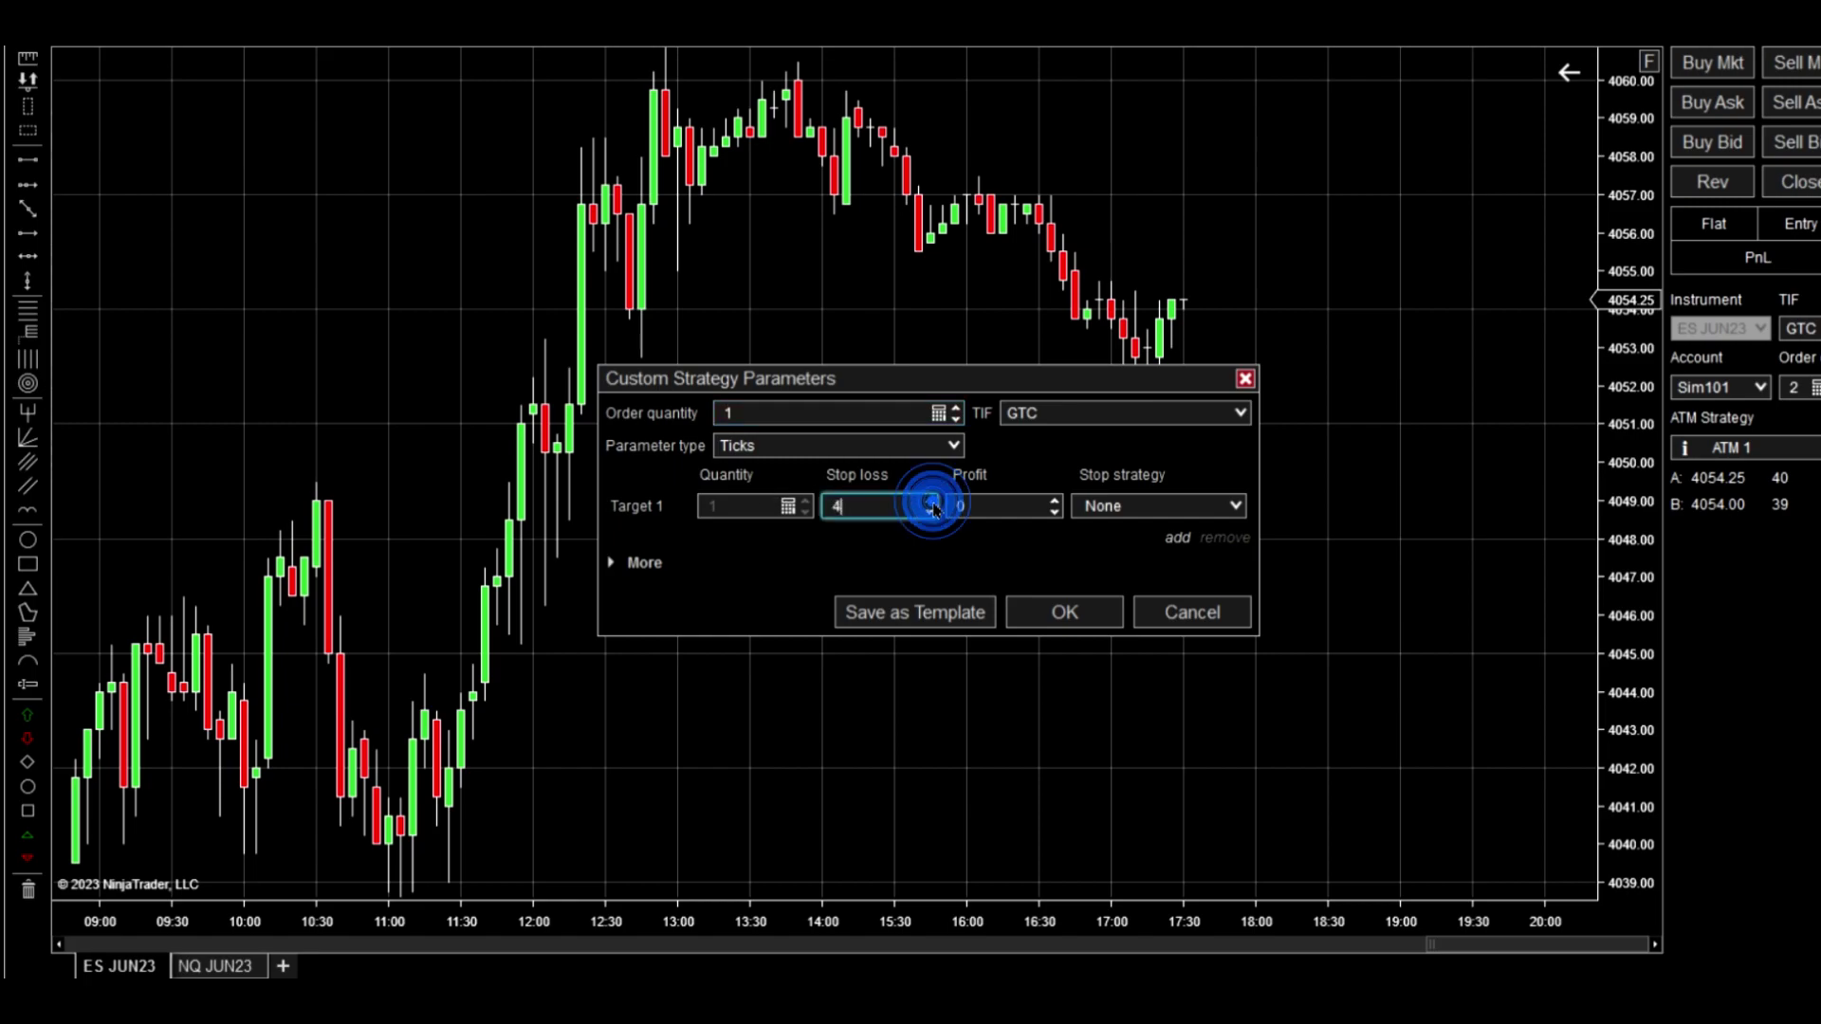
click(931, 501)
click(932, 503)
click(930, 502)
click(930, 501)
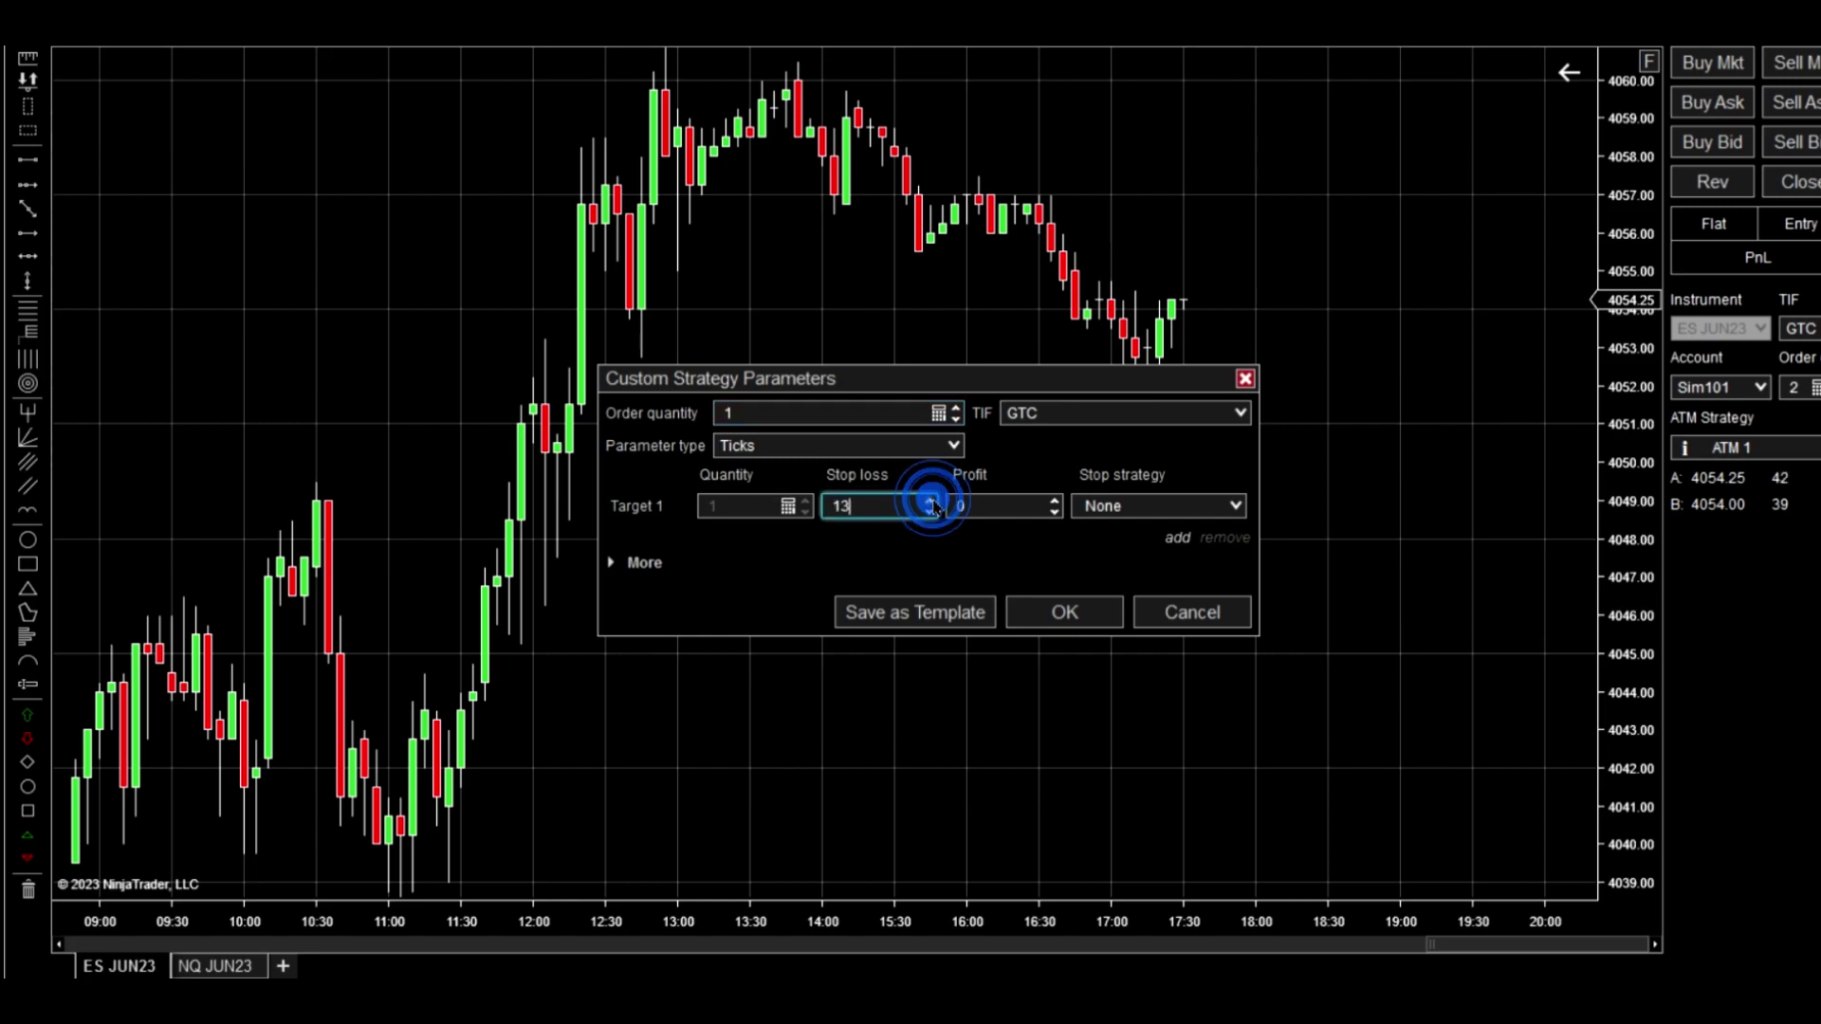
click(930, 502)
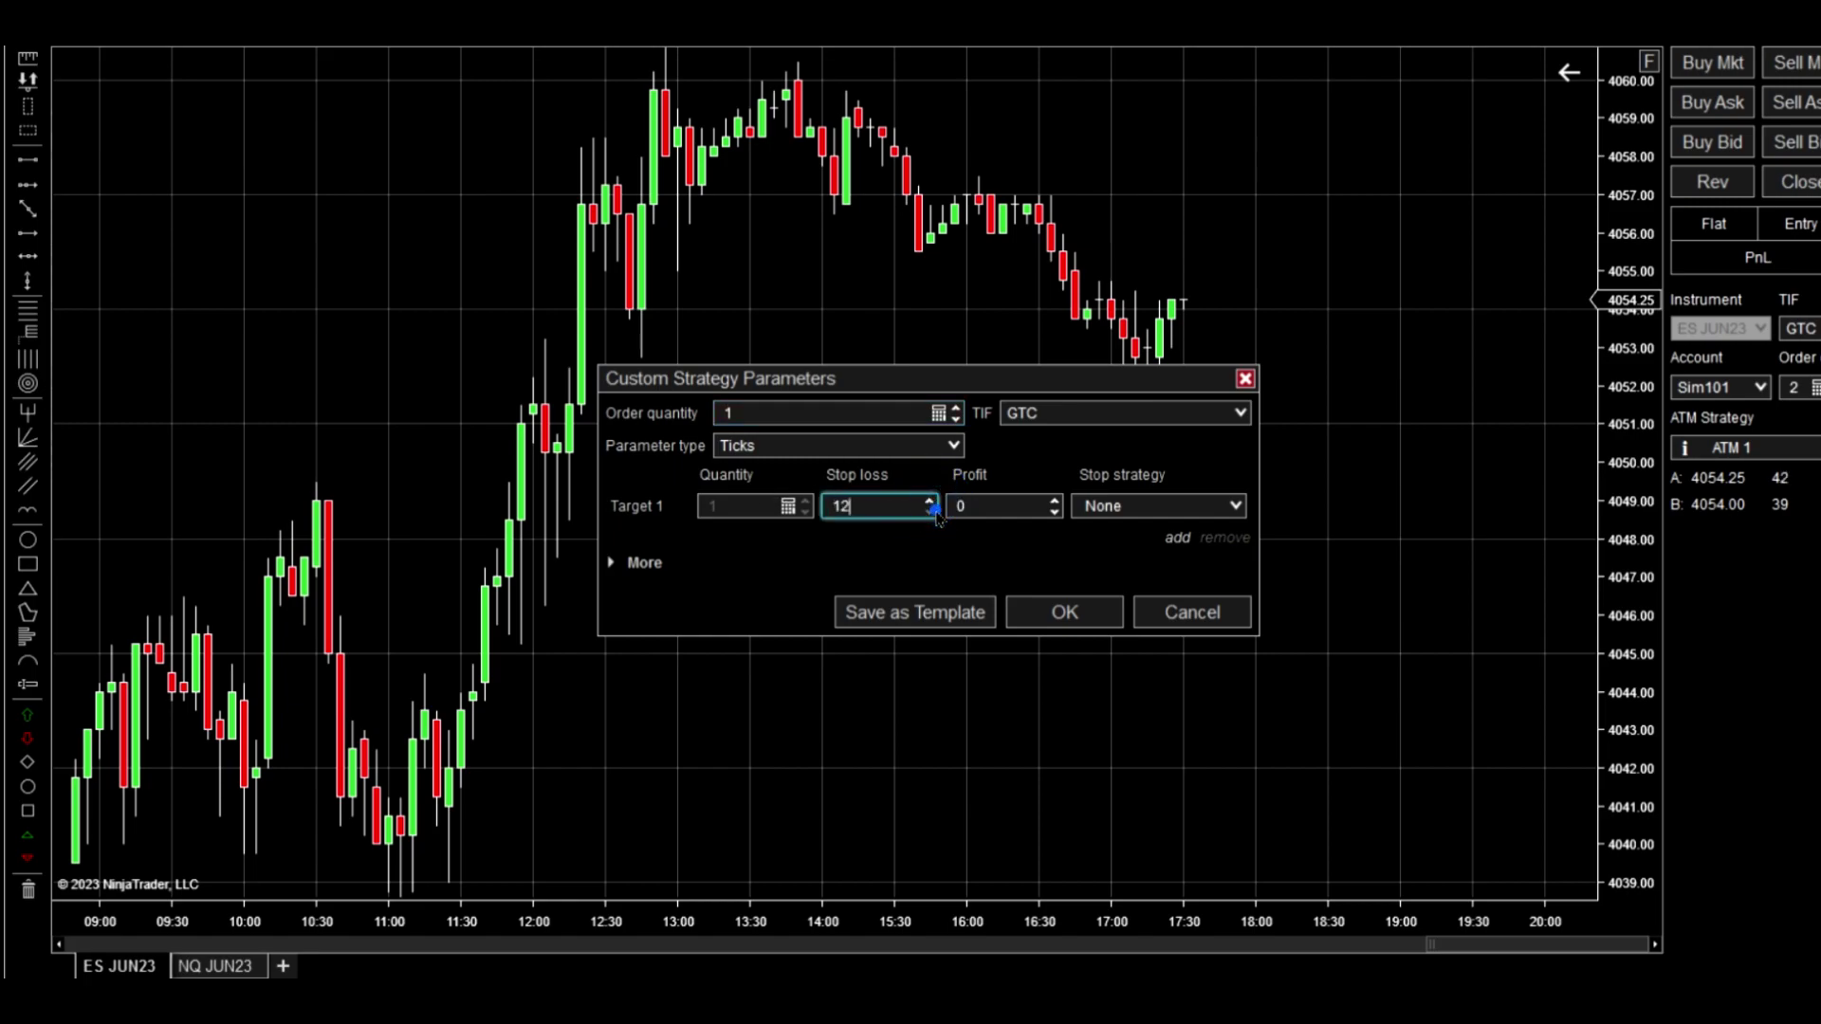
click(1054, 502)
click(1054, 502)
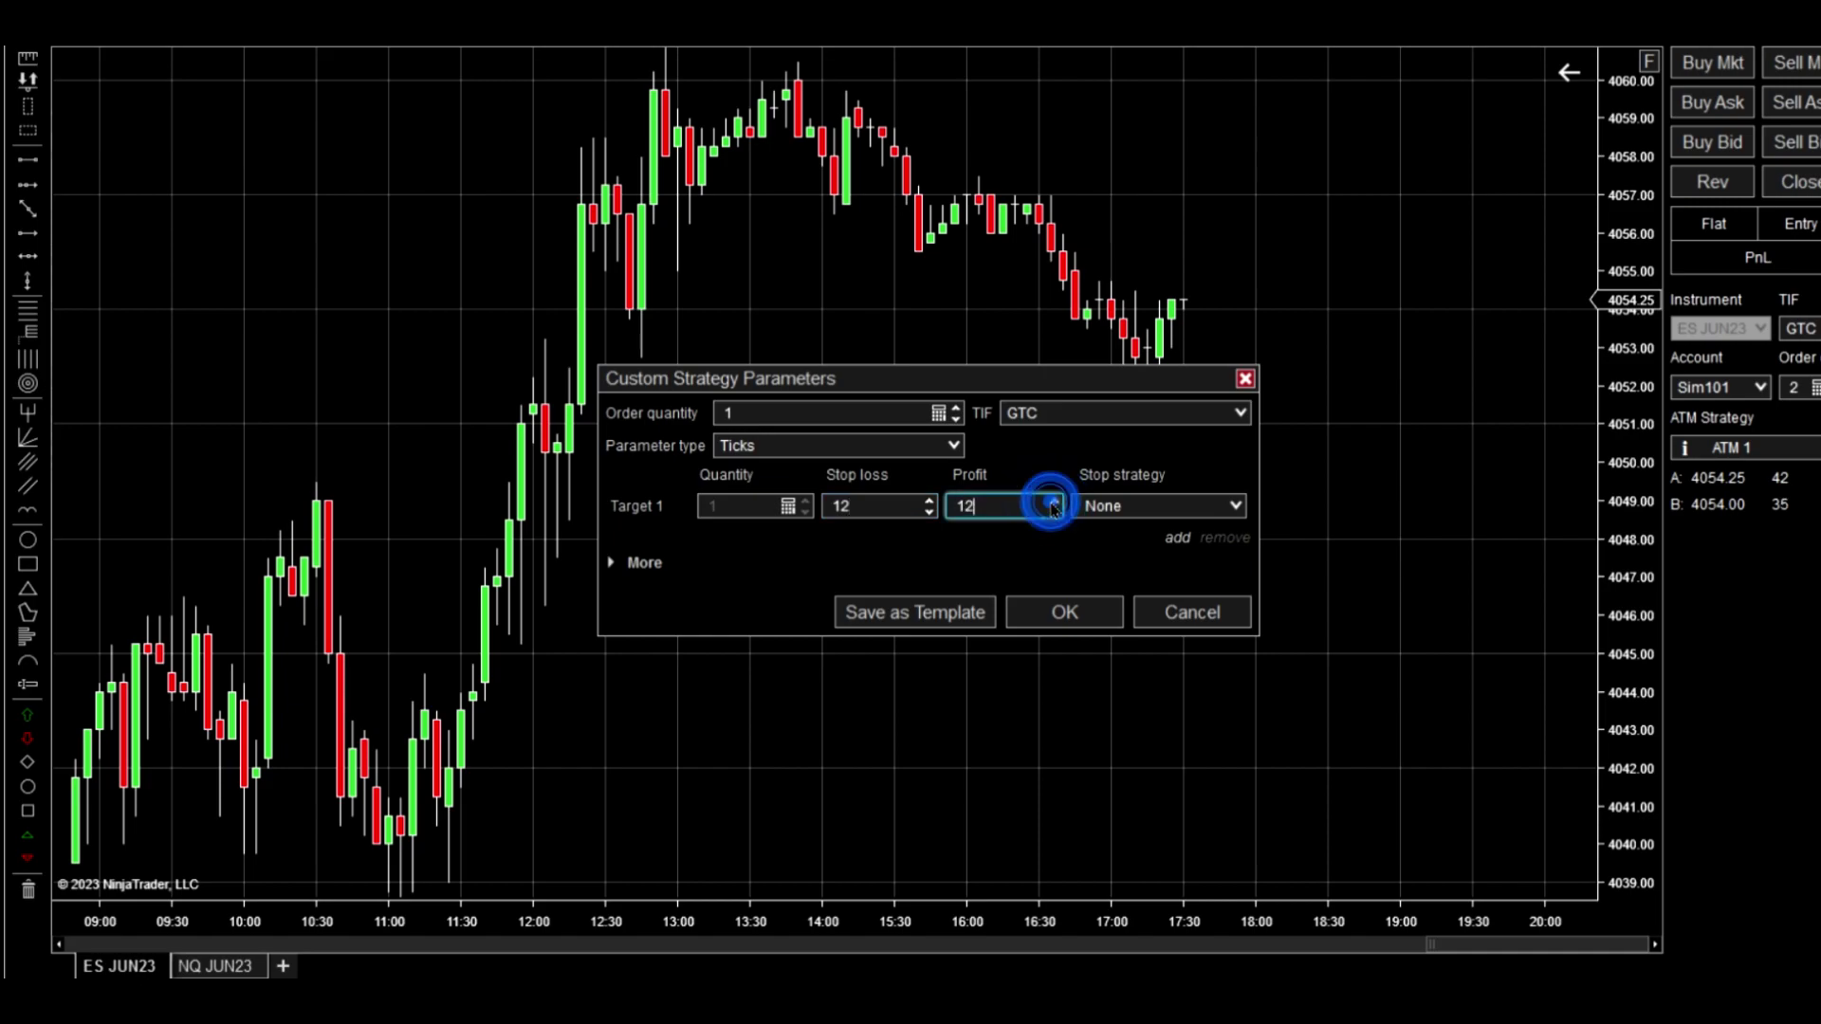
click(1054, 502)
click(1054, 502)
click(1054, 501)
click(1053, 502)
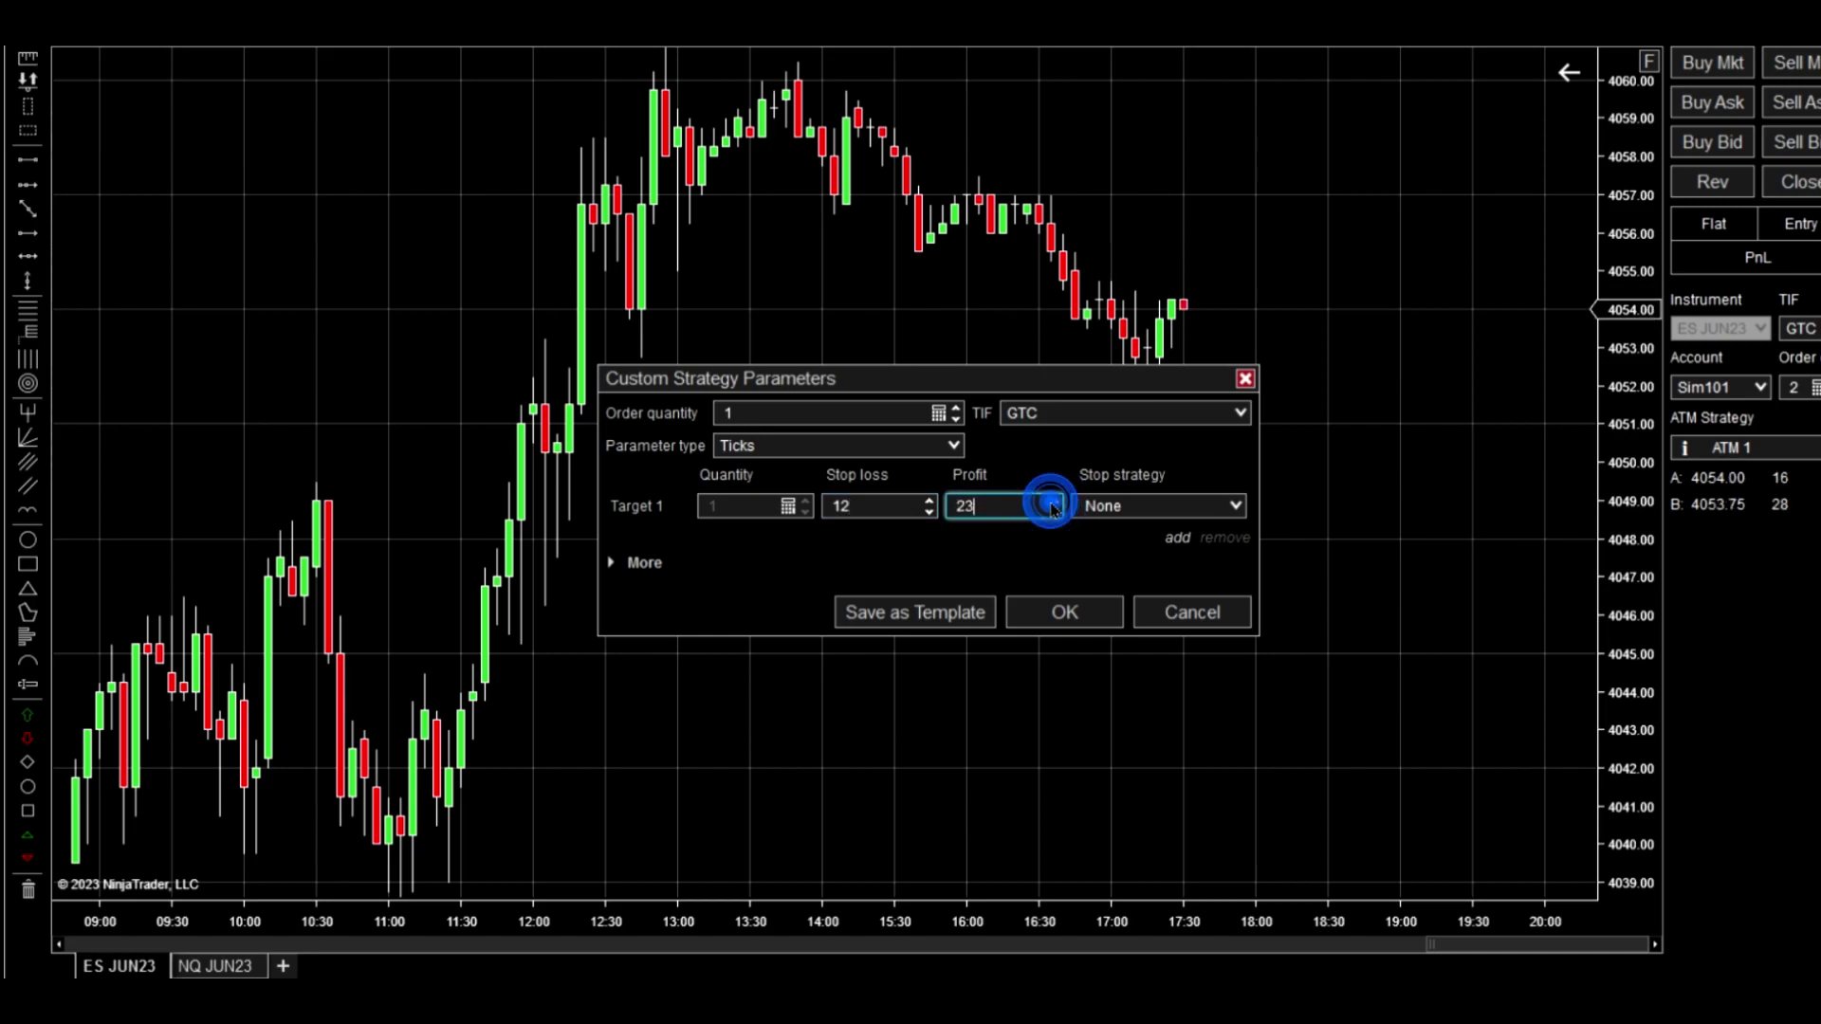
click(1054, 502)
click(1054, 502)
click(1053, 502)
click(1054, 501)
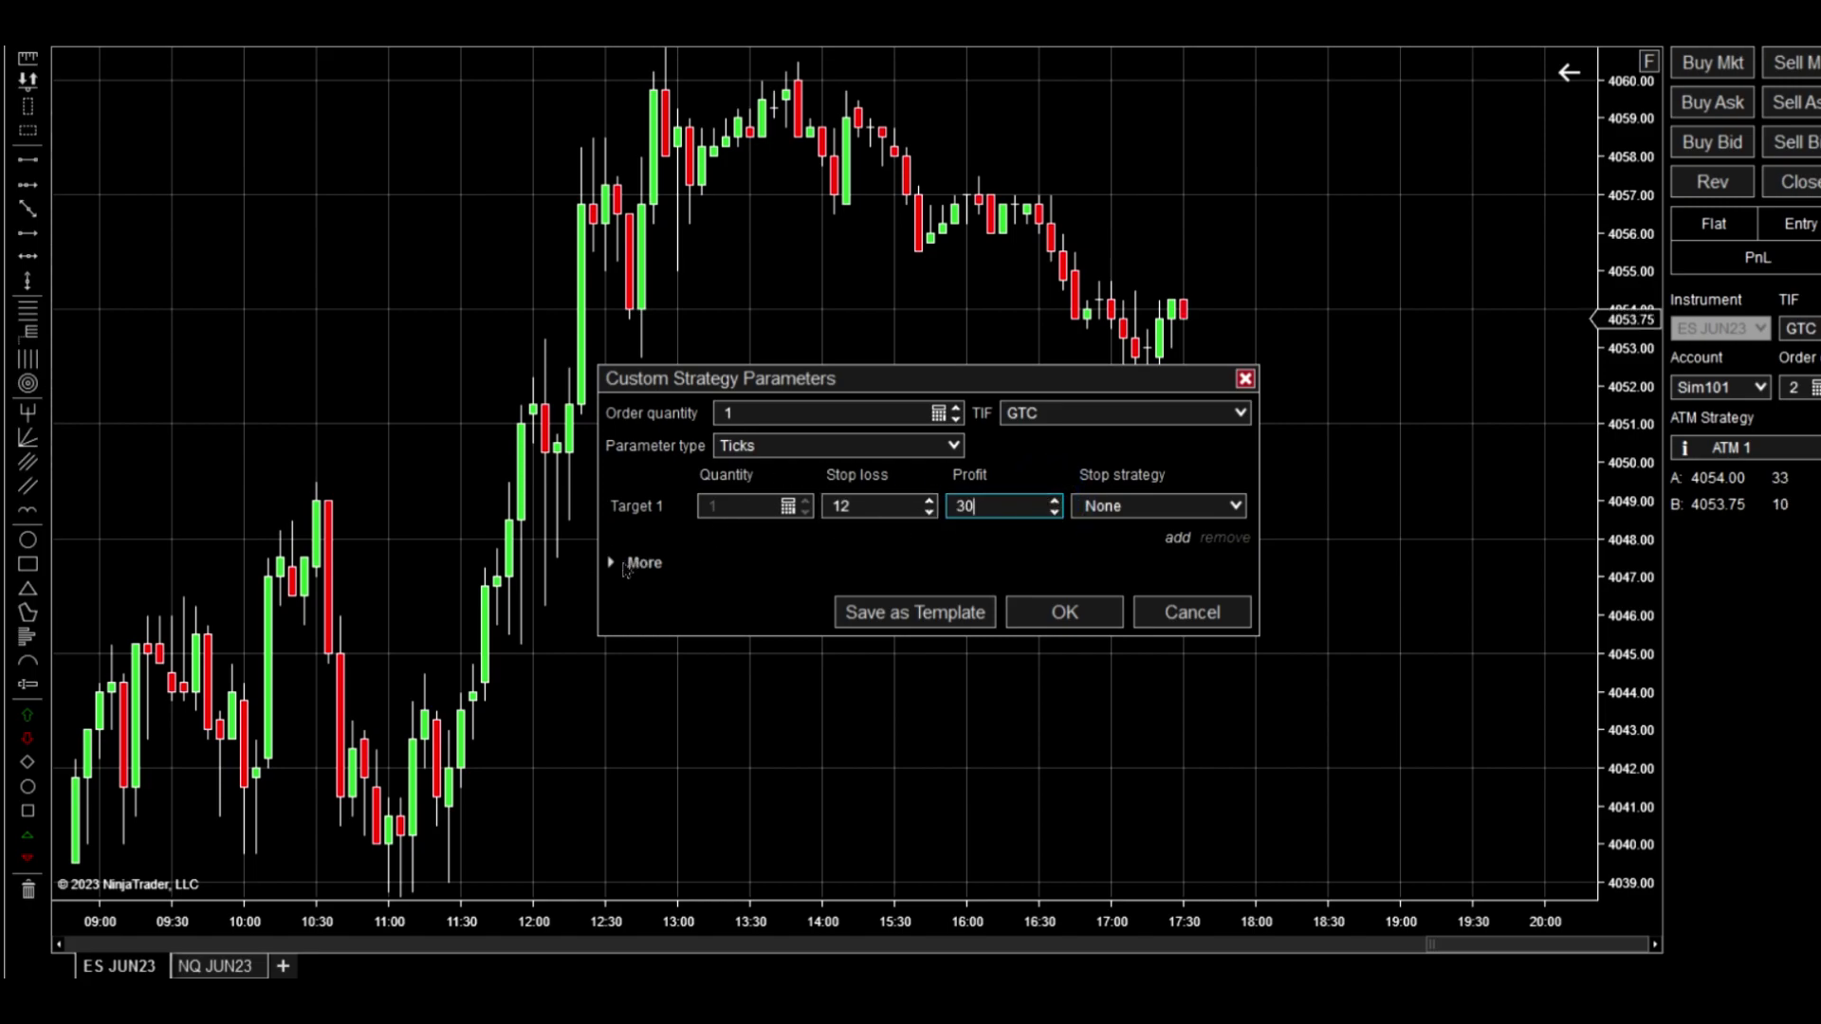
Use a stop limit for the stop loss, save the strategy as template 'es', and apply it
click(612, 563)
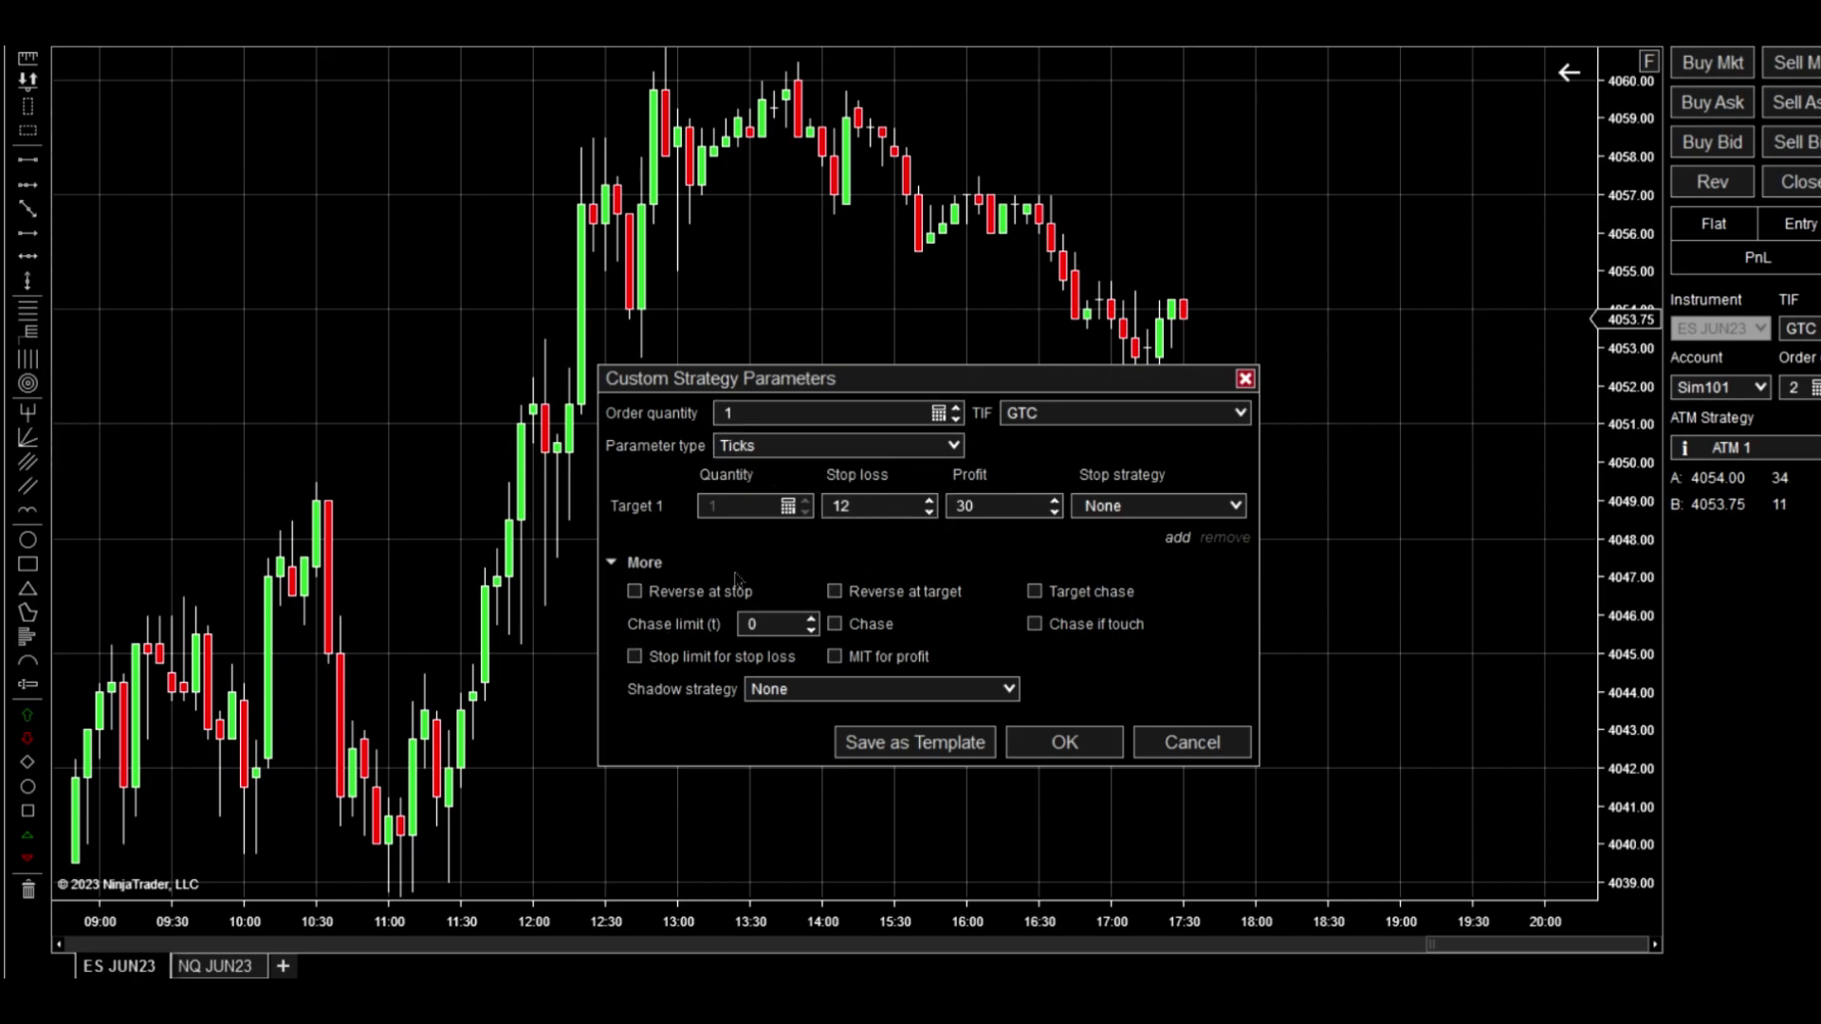
click(633, 658)
click(947, 743)
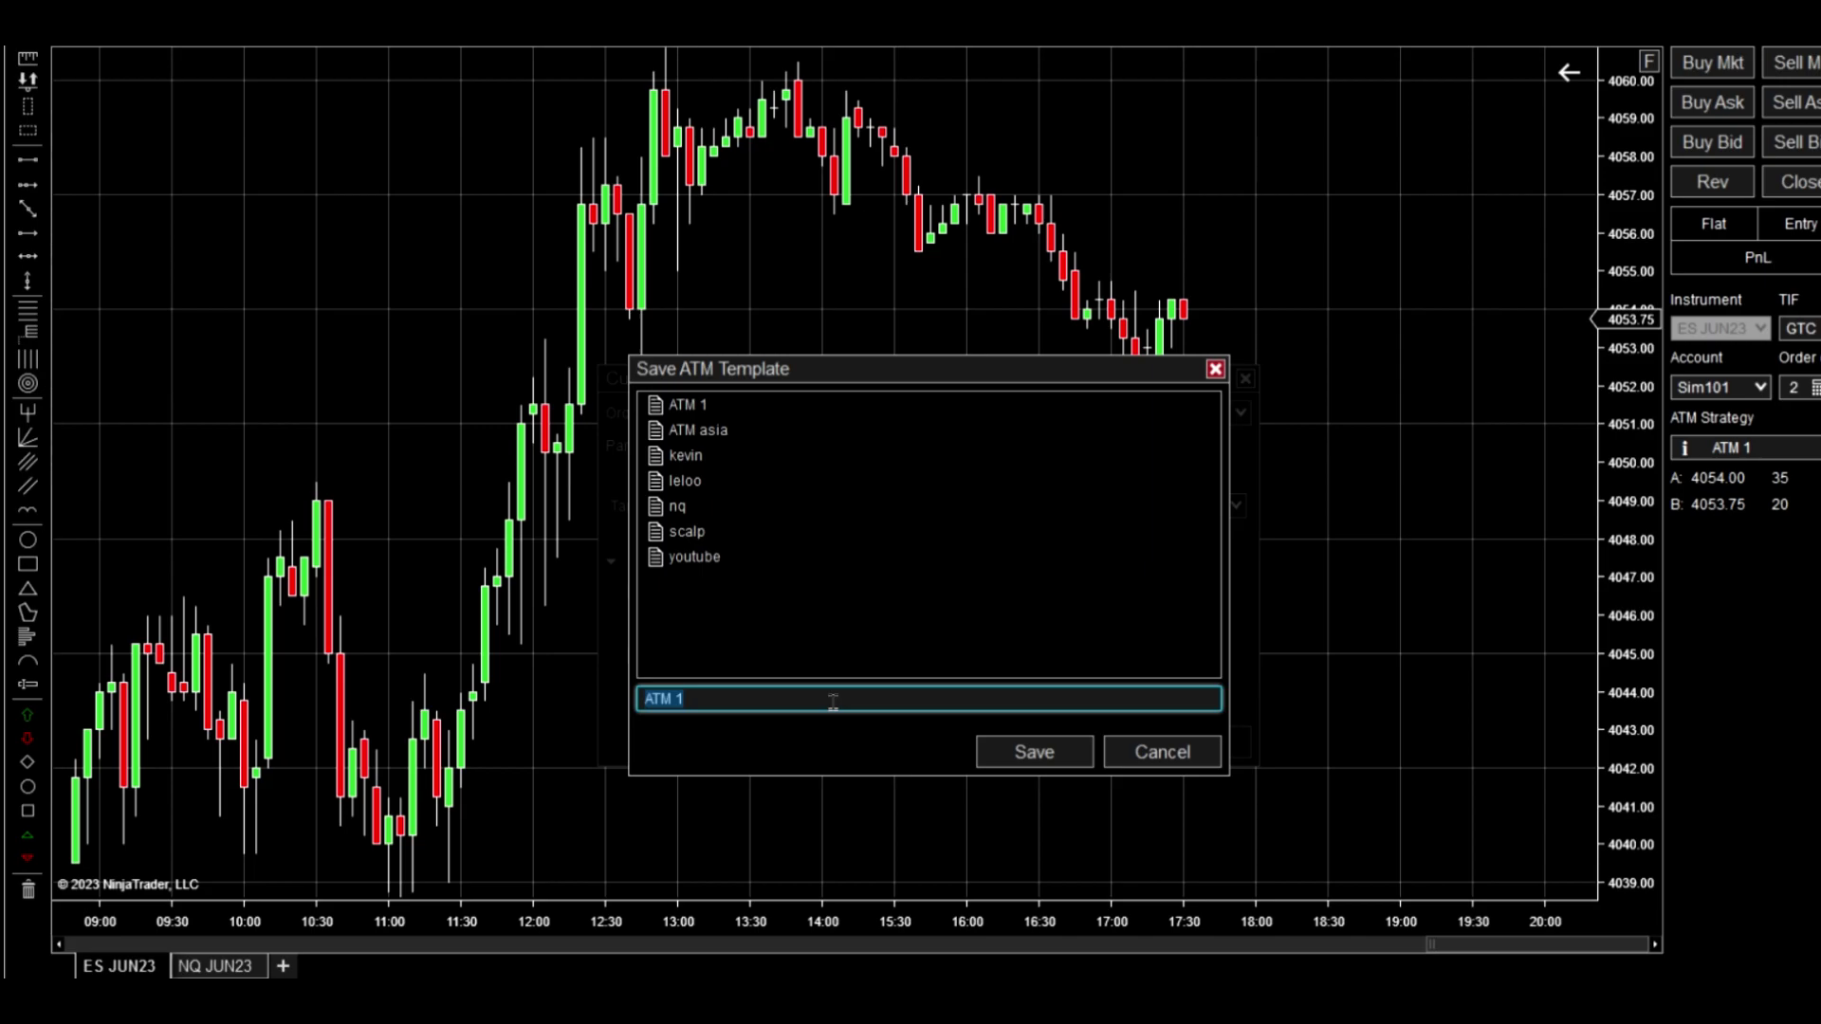
key(BackSpace)
text(es)
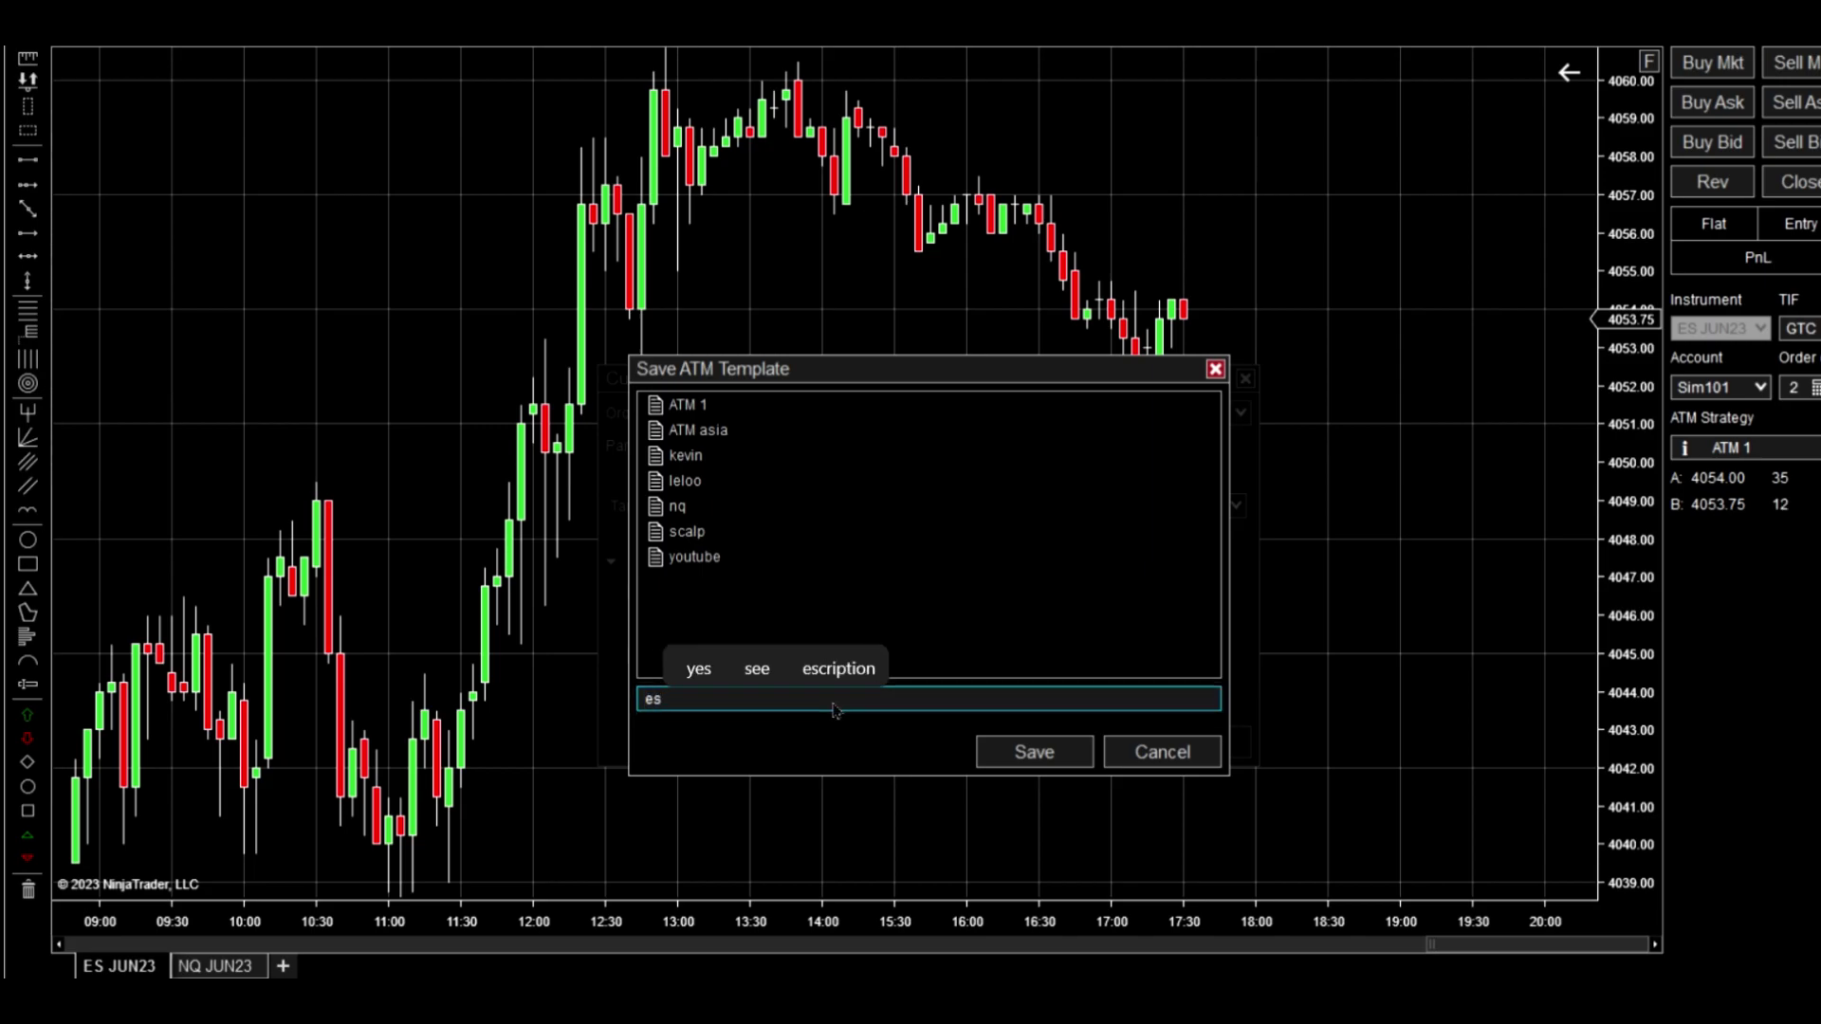
click(1007, 755)
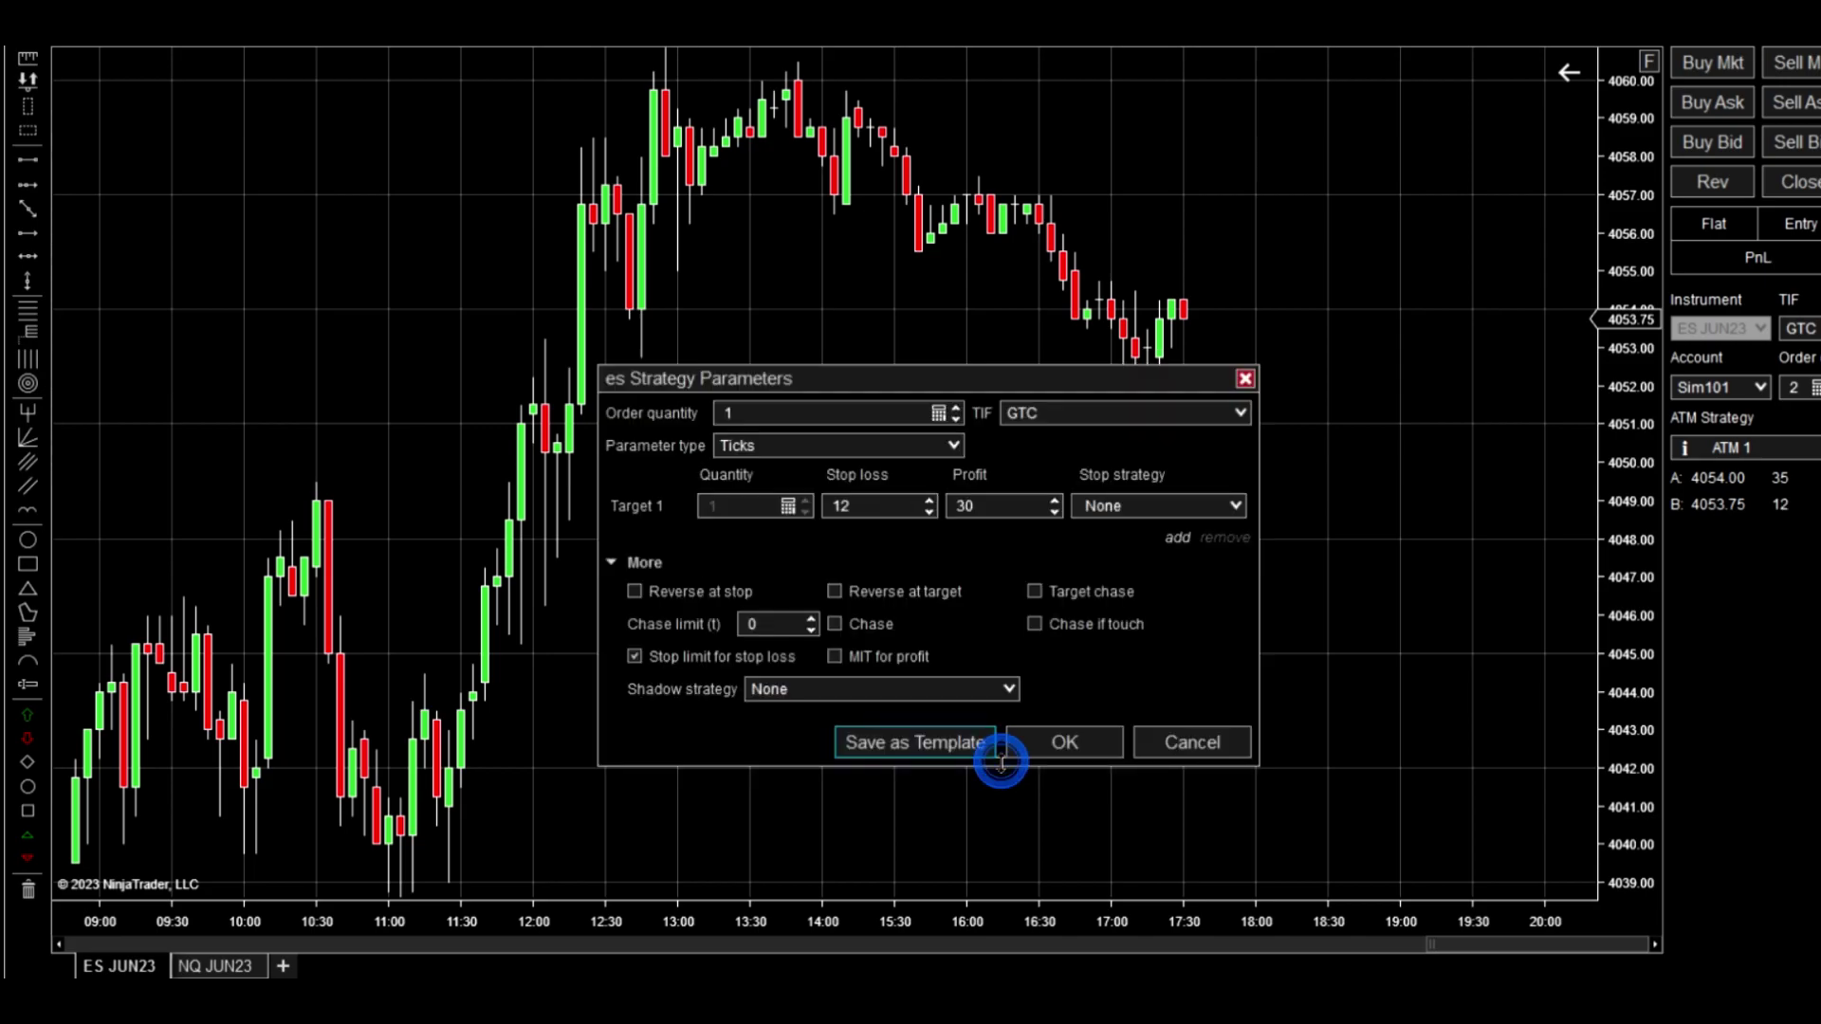
click(1087, 754)
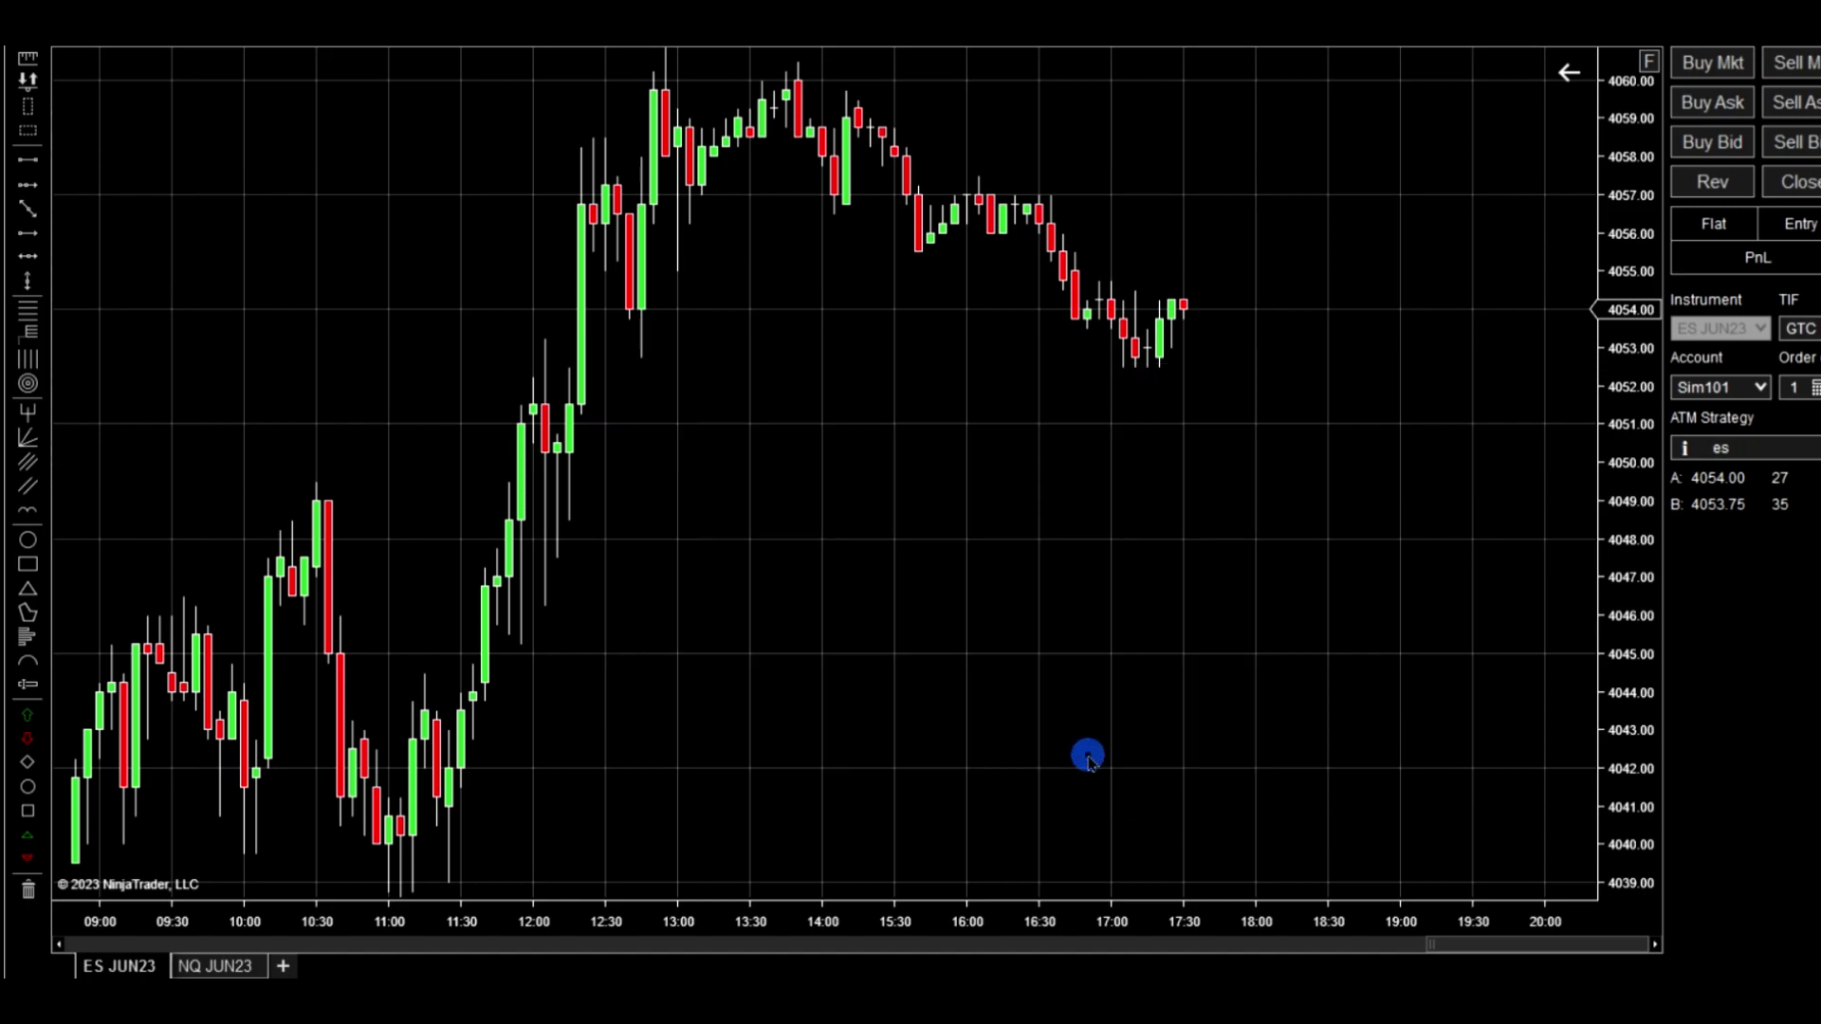
Buy 1 ES contract at market, then move the stop to 4052.25 and the target to 4062.50
mouse_move(1772, 447)
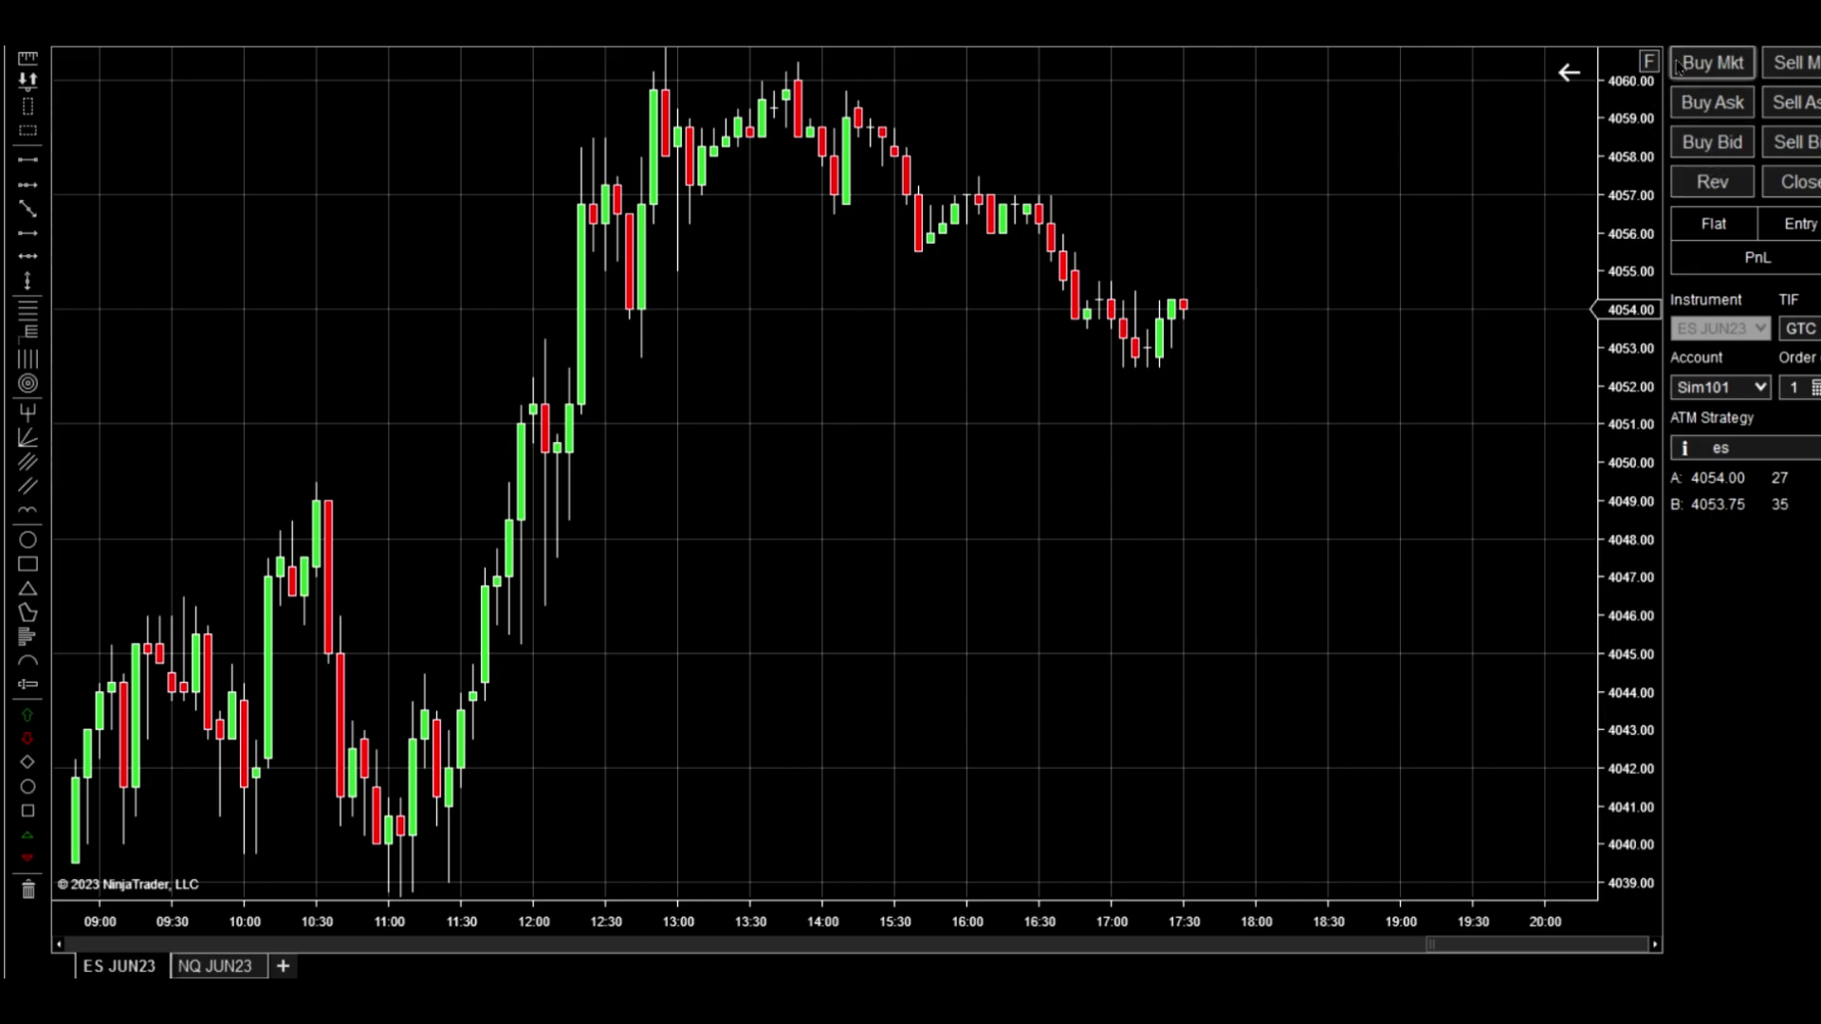
click(1710, 65)
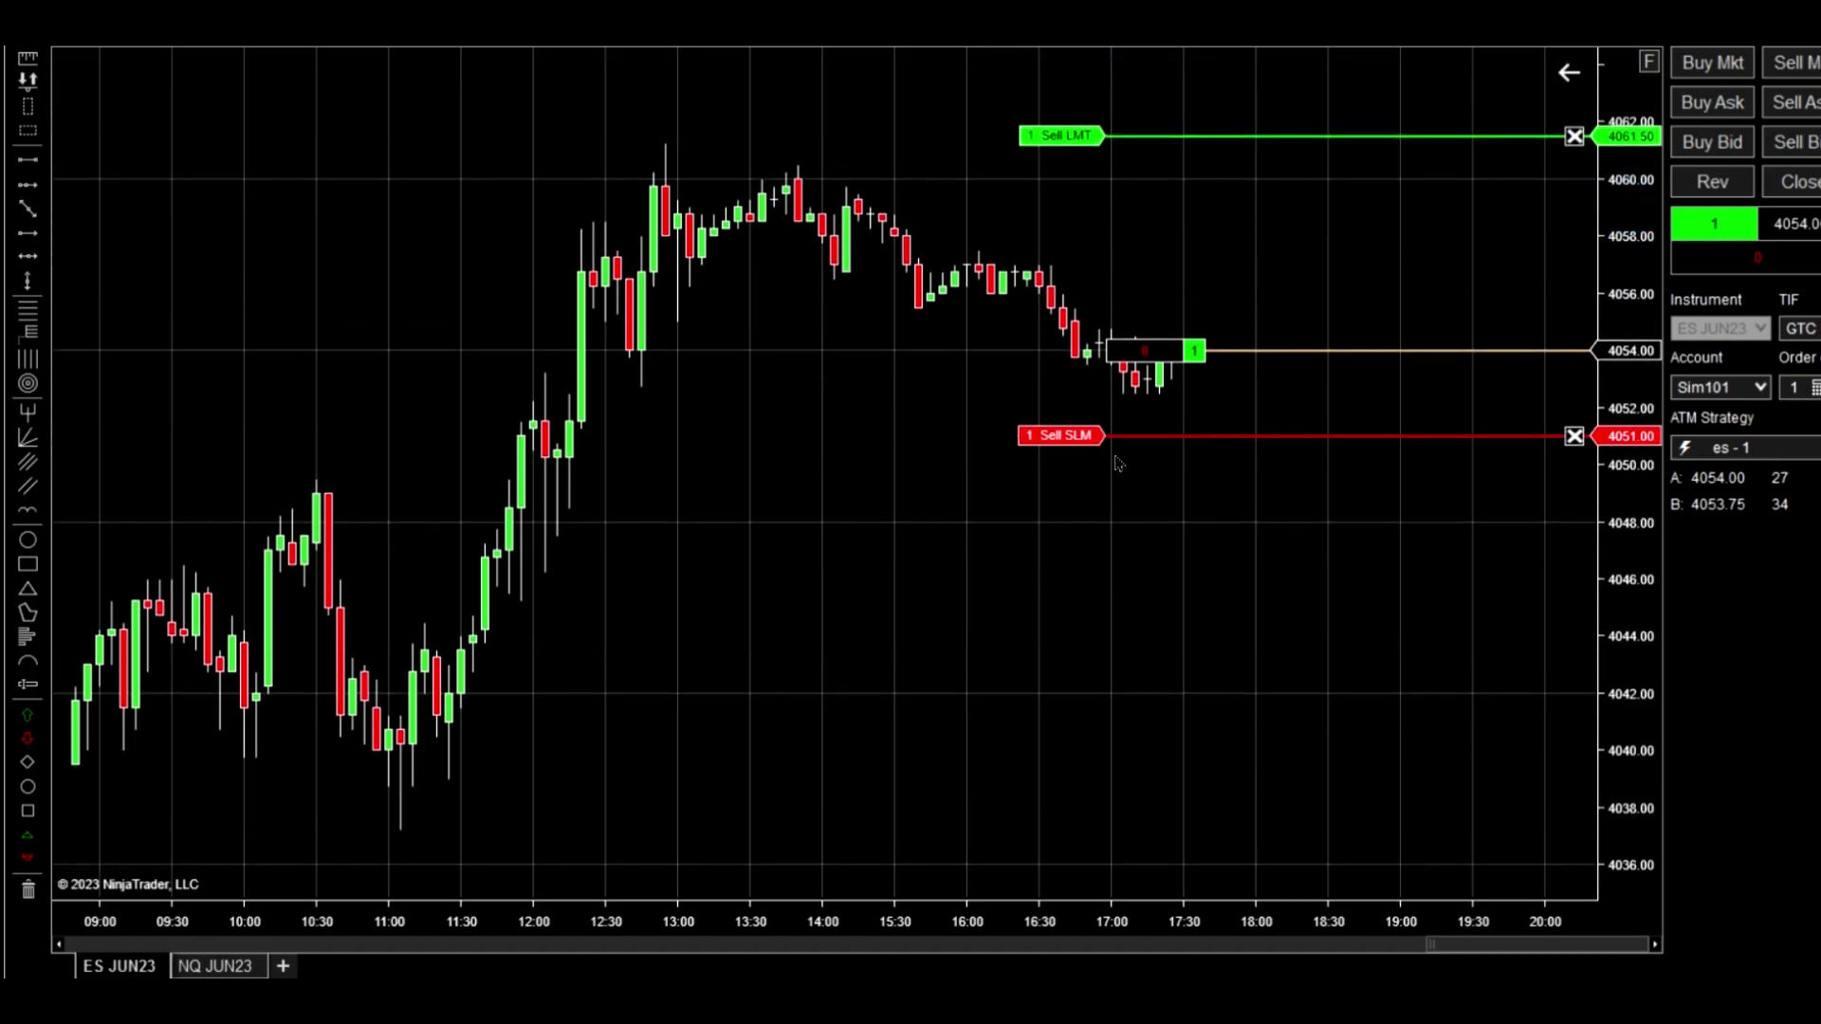
drag(1077, 443, 1088, 406)
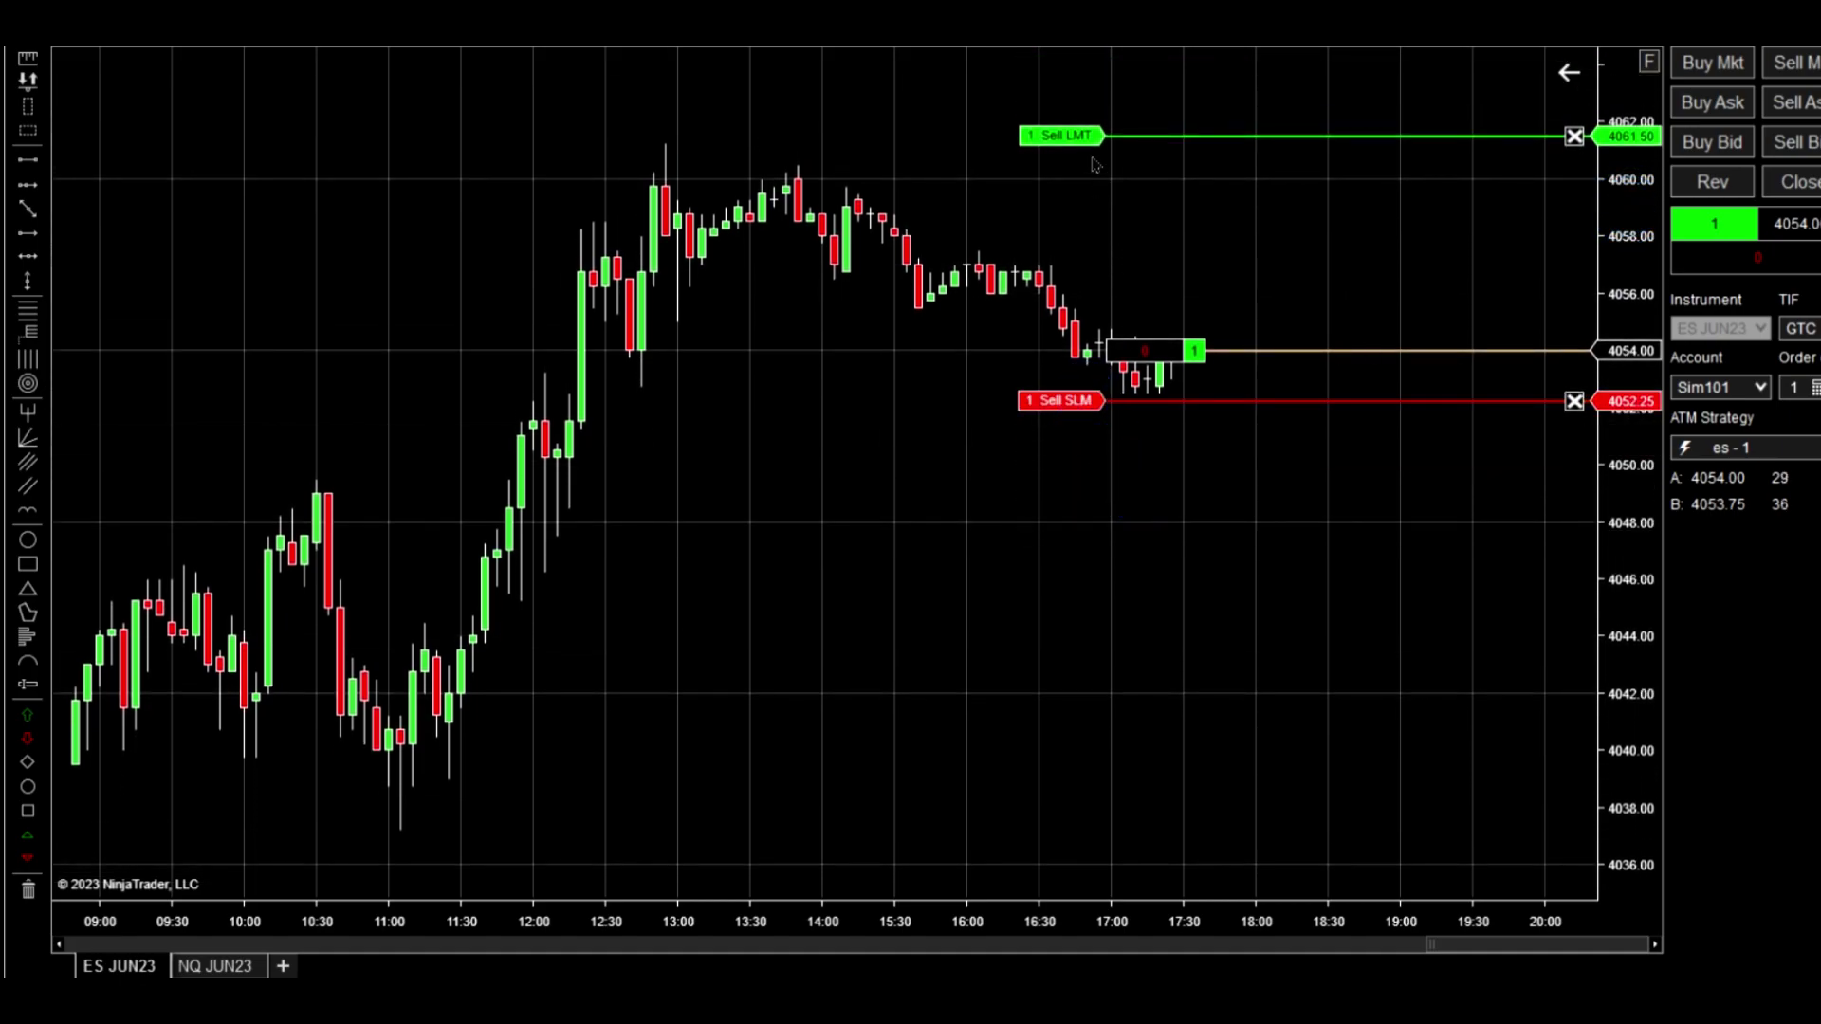
mouse_move(1087, 135)
mouse_down()
mouse_move(1090, 254)
mouse_move(1091, 123)
mouse_up()
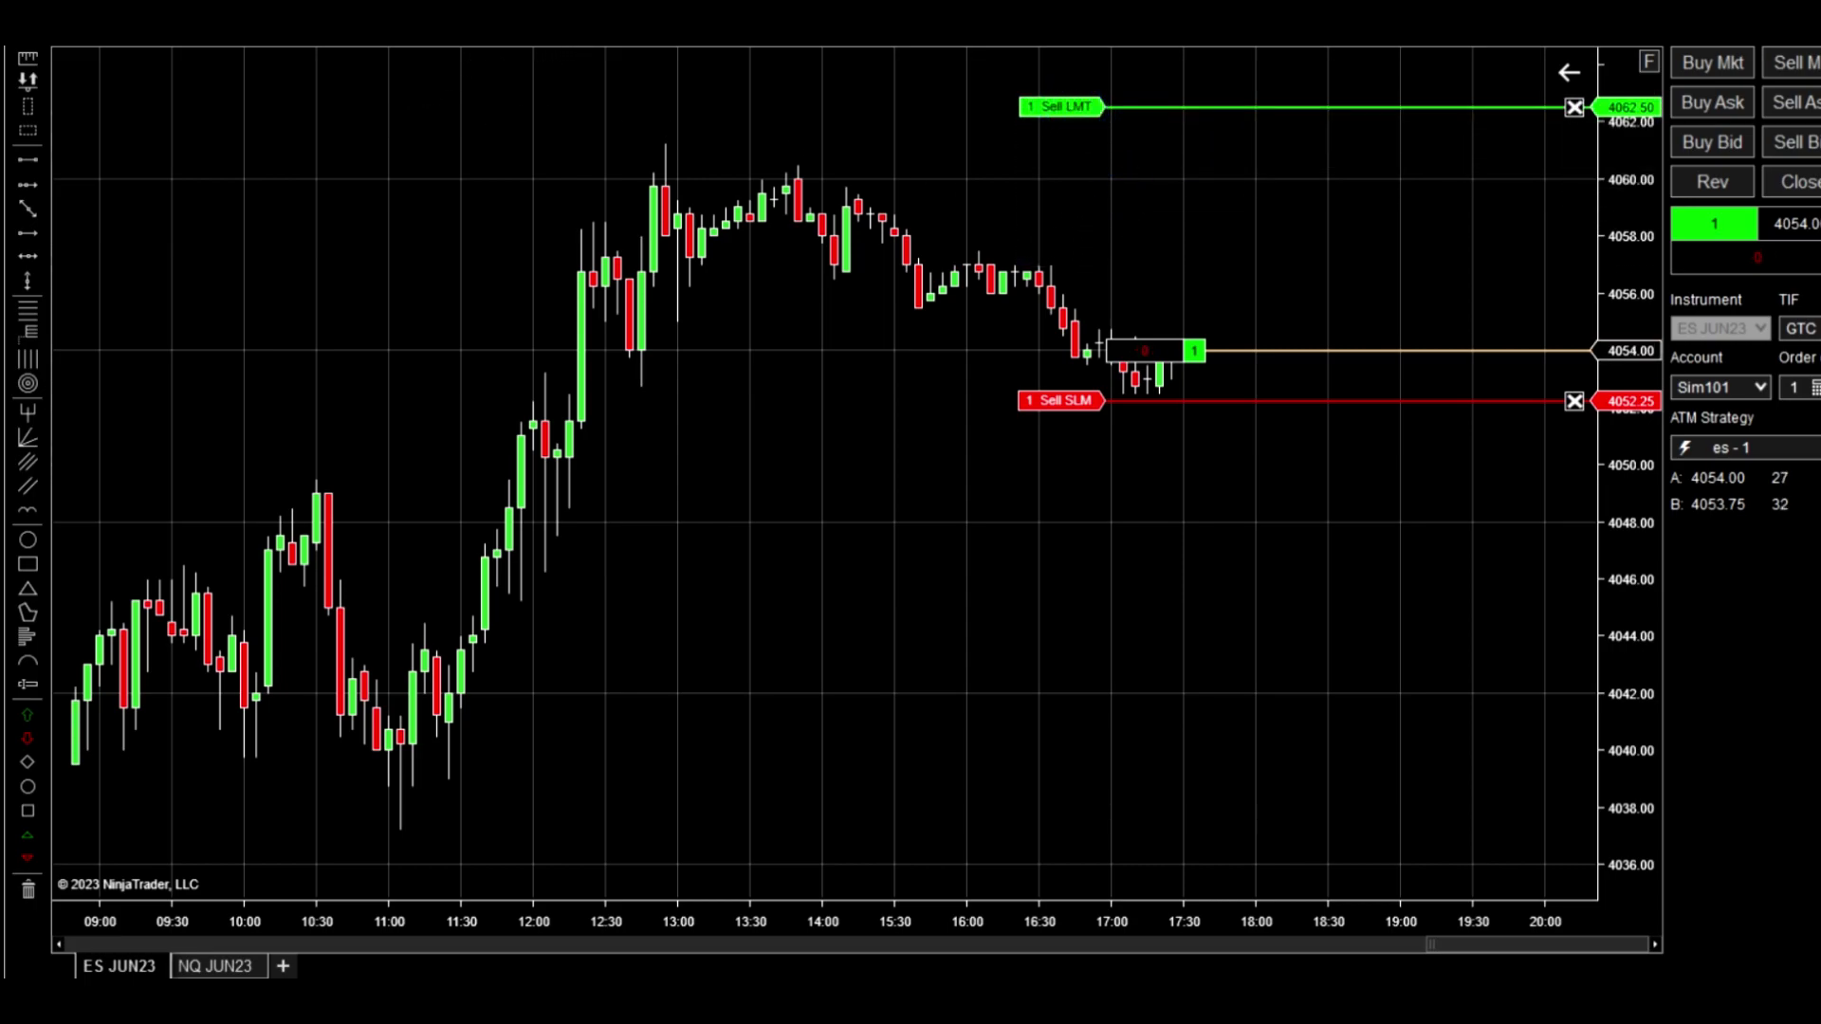
Save the ES JUN23 chart as a chart template named 'es' via Templates > Save As
right_click(669, 181)
mouse_move(830, 911)
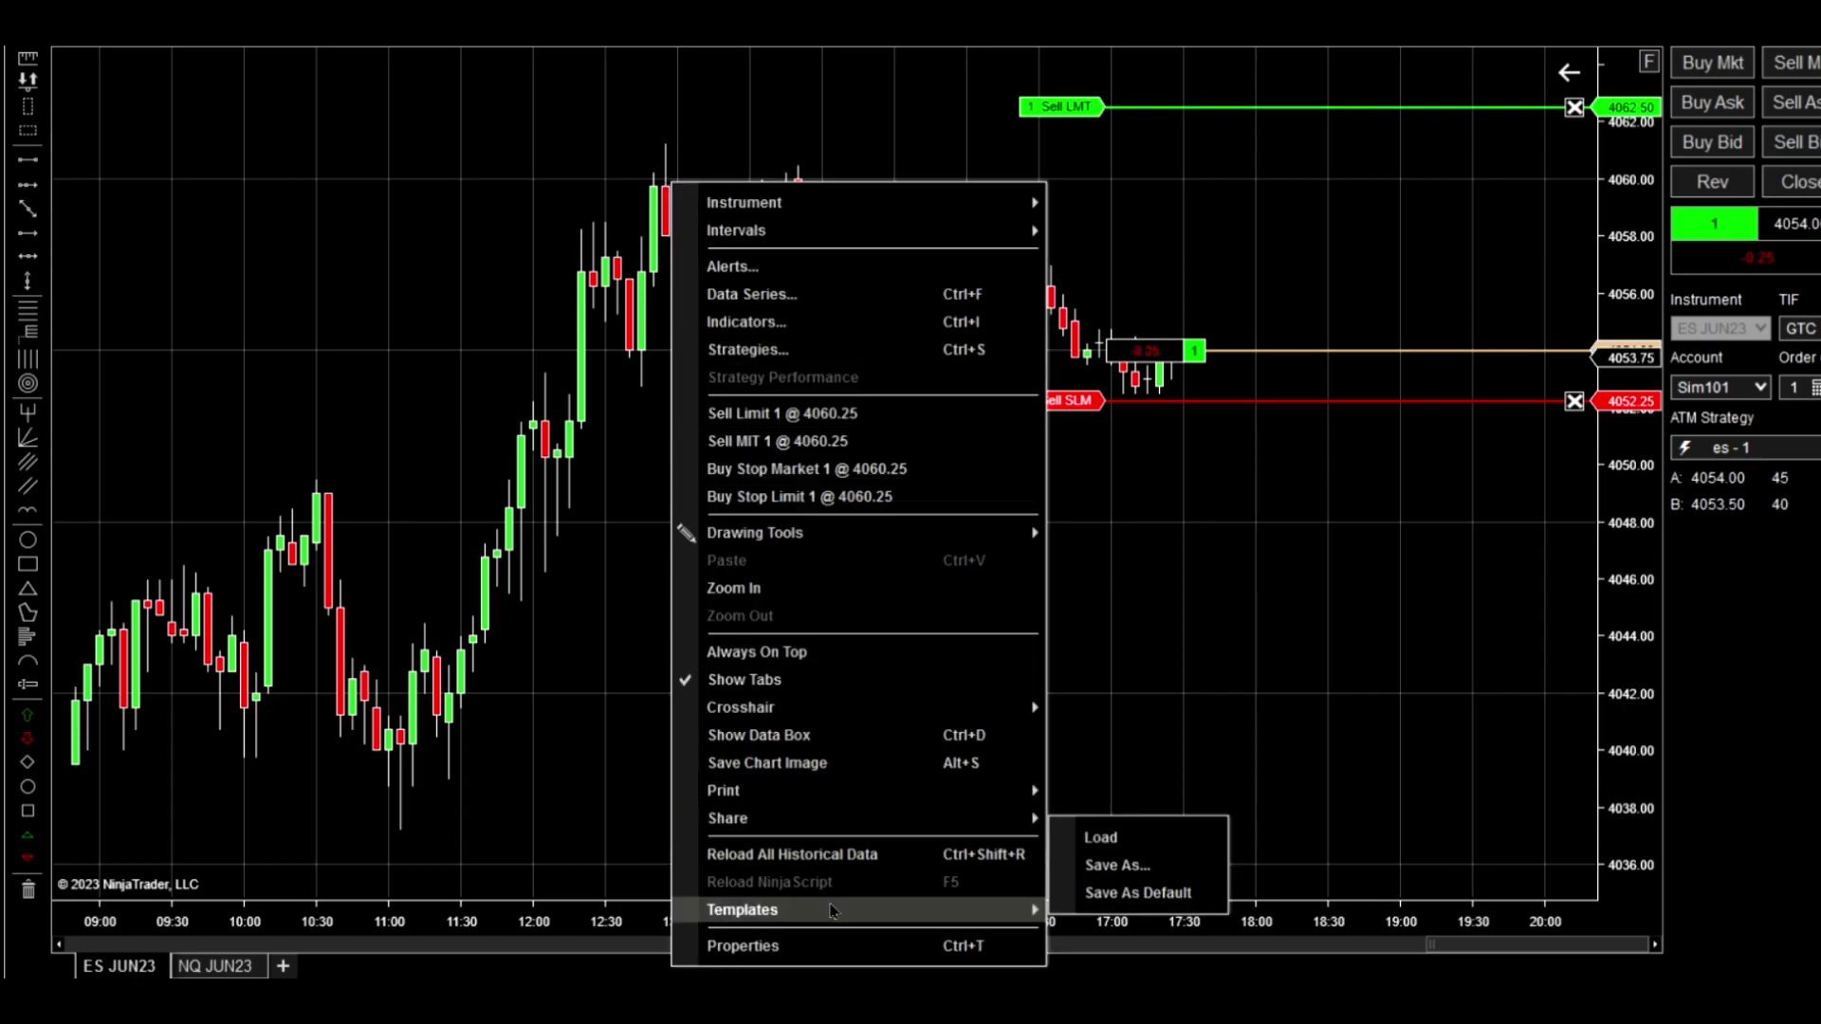
click(1129, 864)
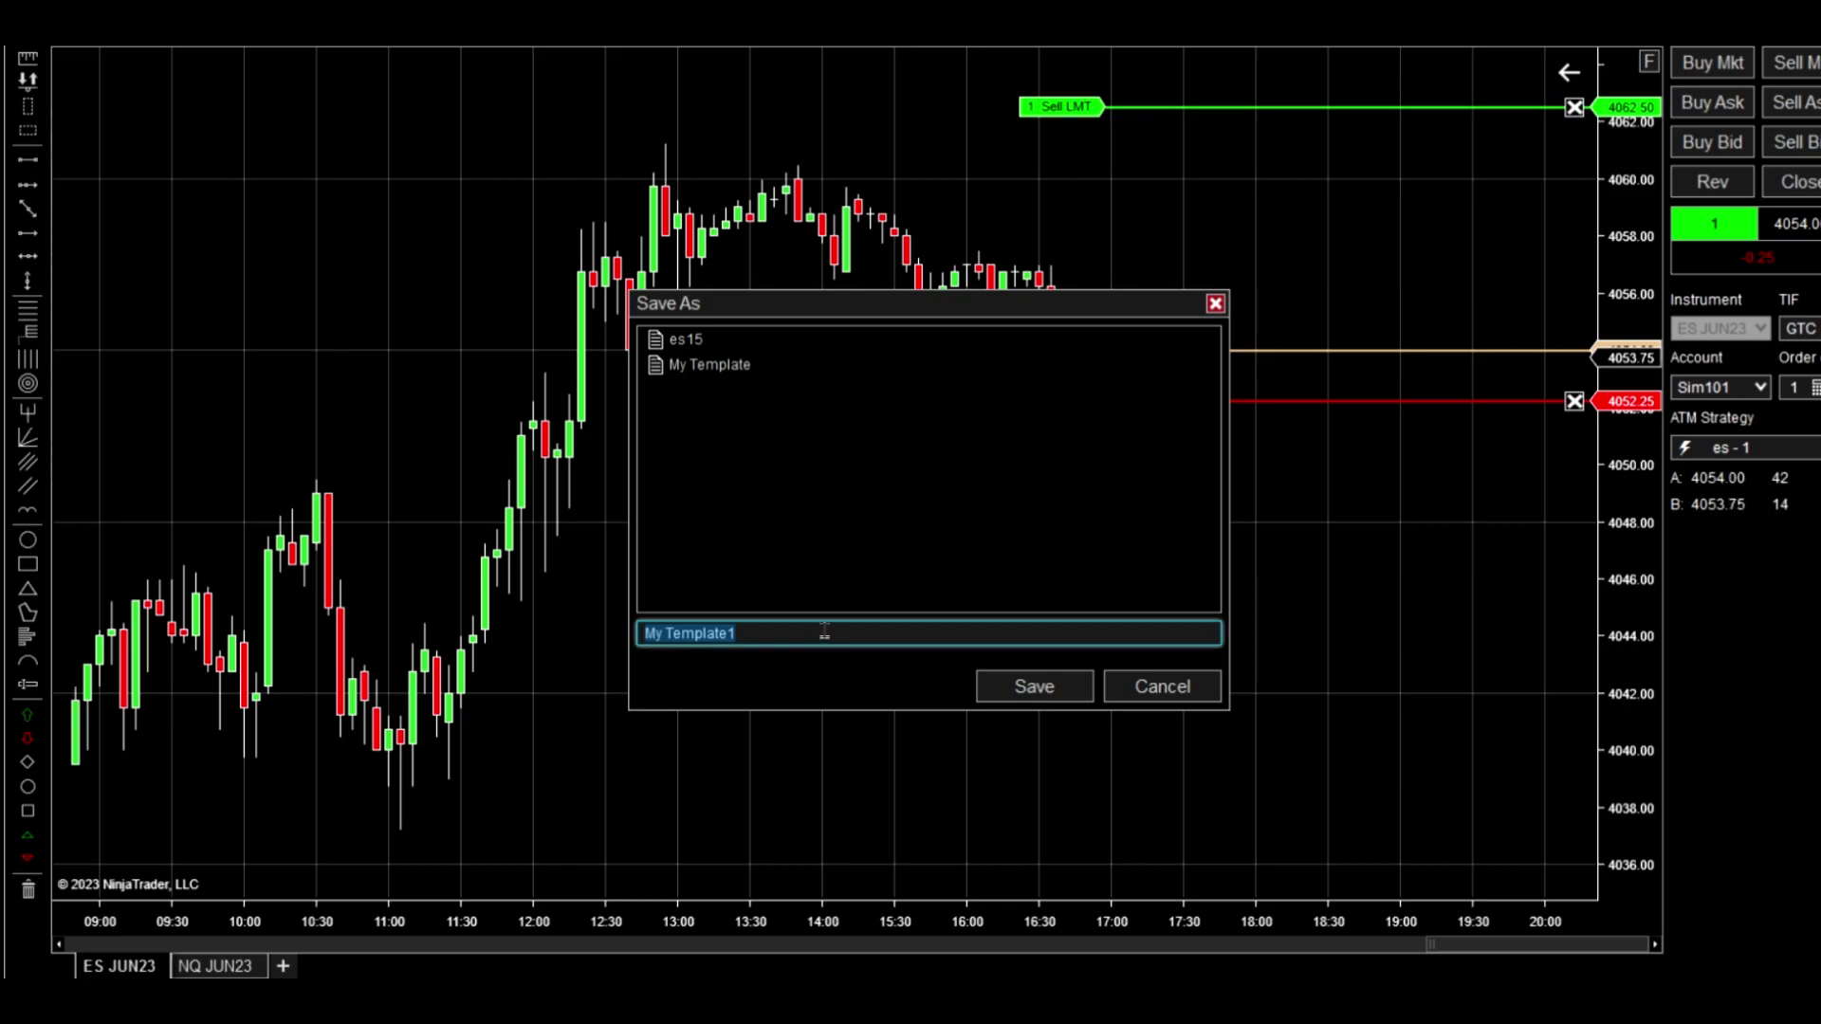
text(es)
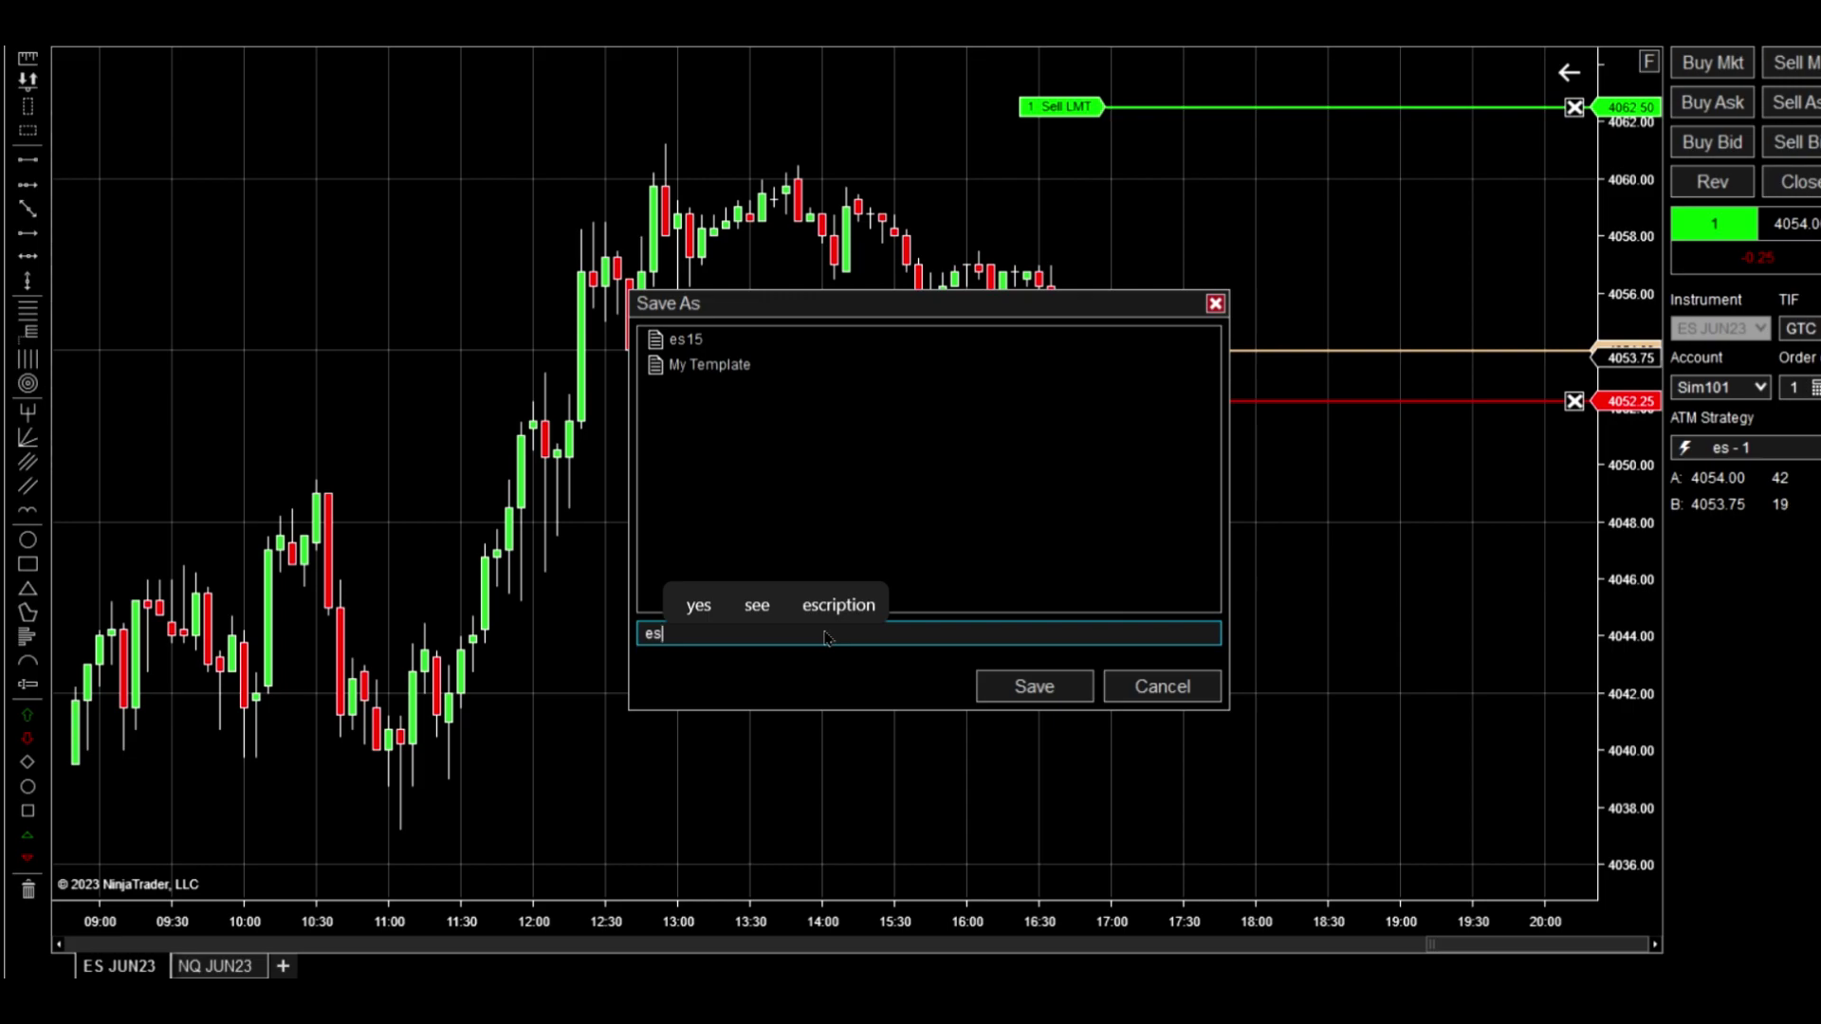
click(1008, 693)
drag(1152, 672, 991, 702)
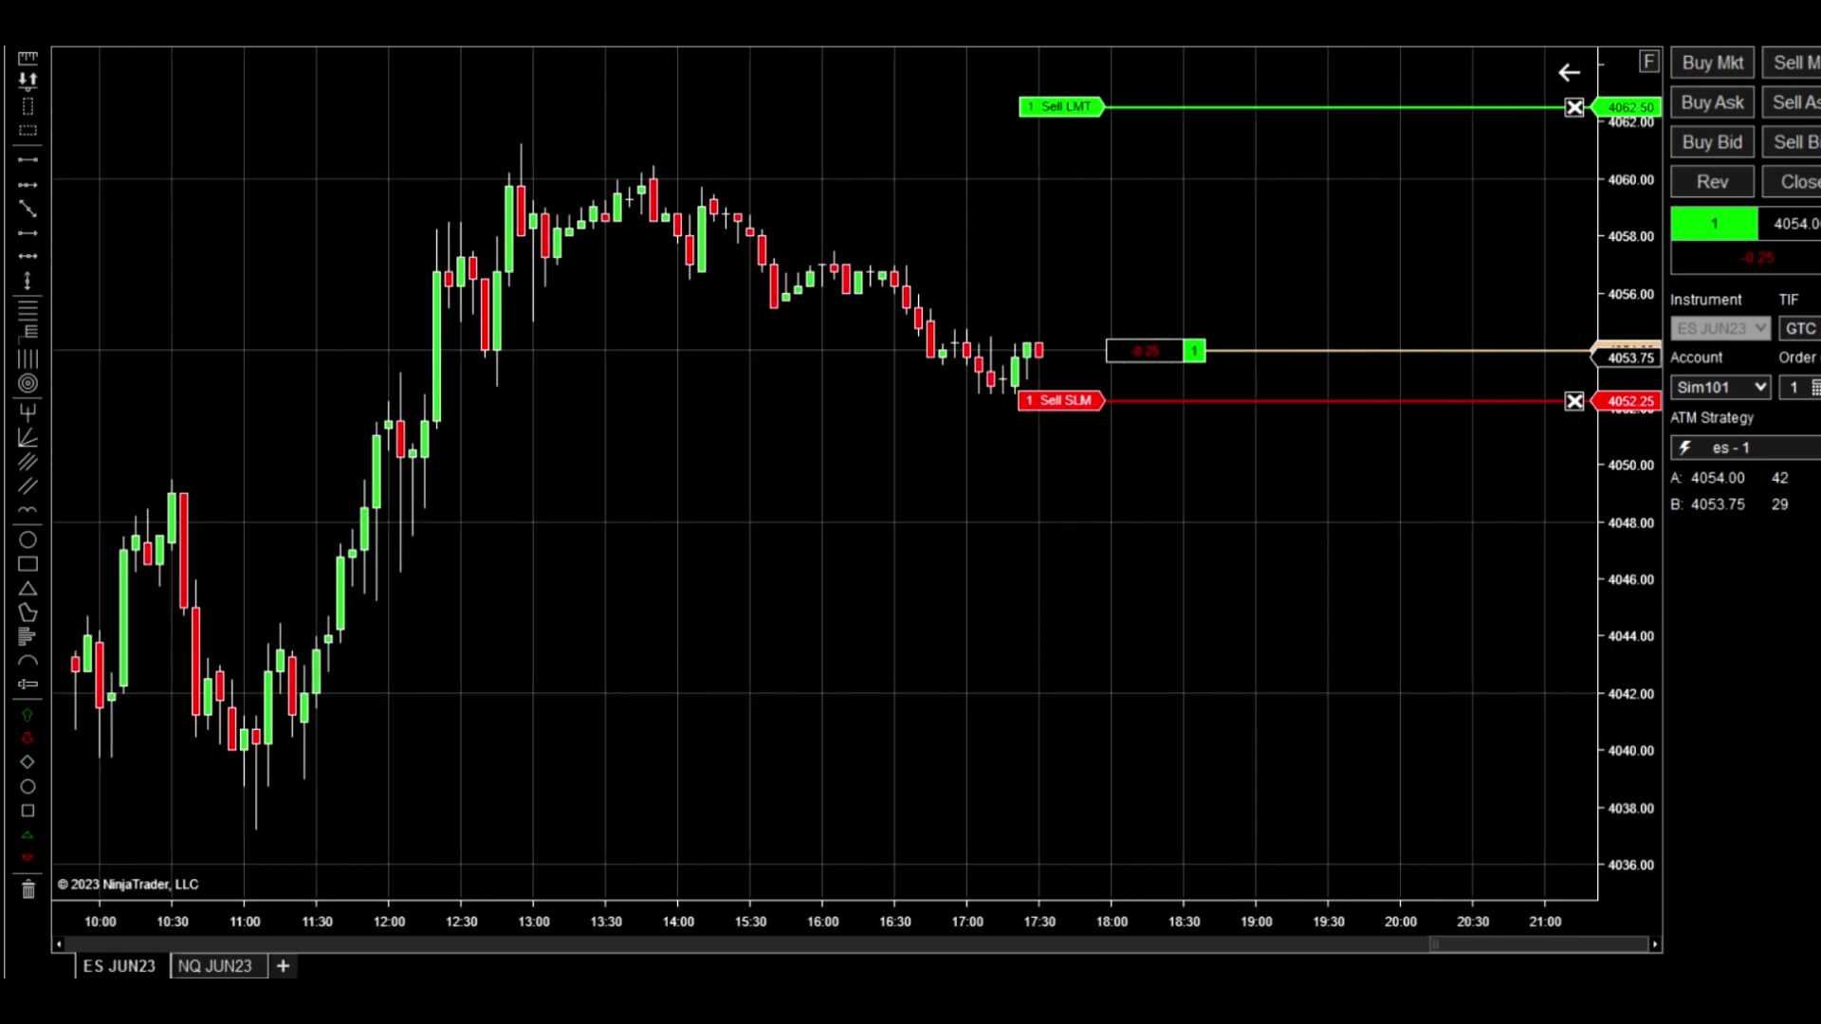
Review the chart Properties, then cancel the Sell SLM stop and its linked profit target order
right_click(654, 142)
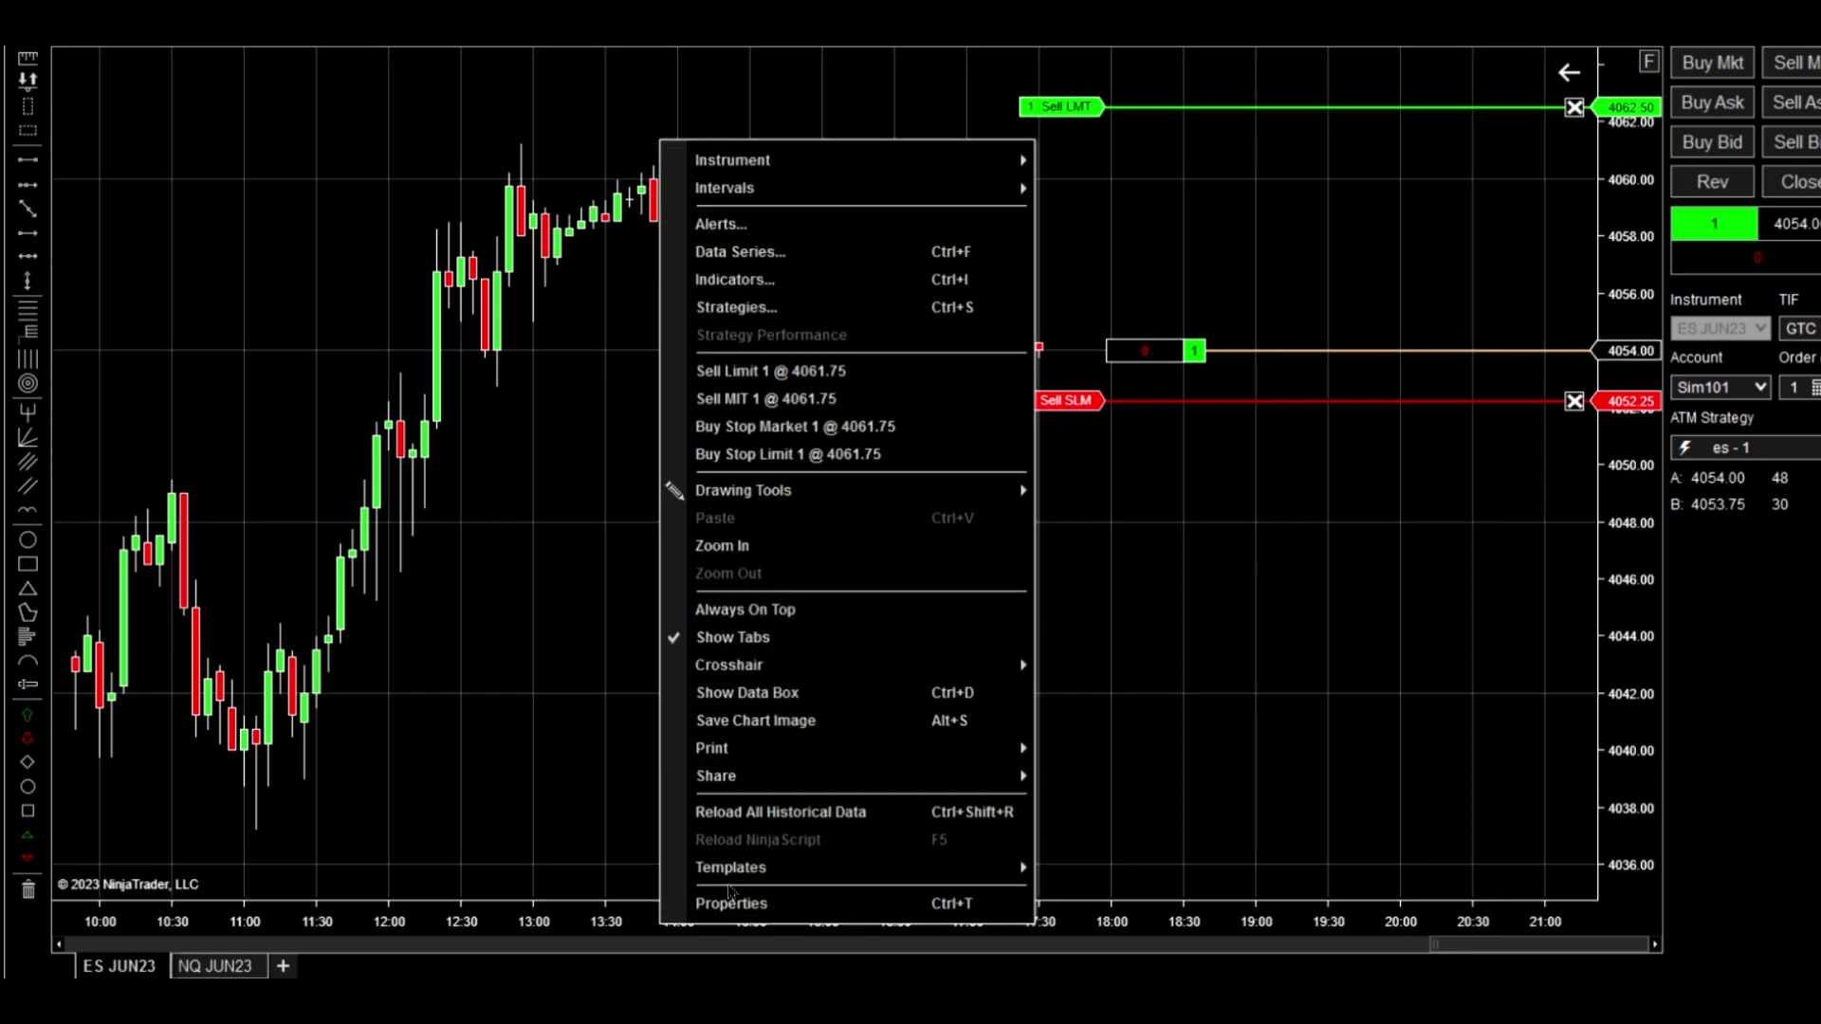
click(731, 901)
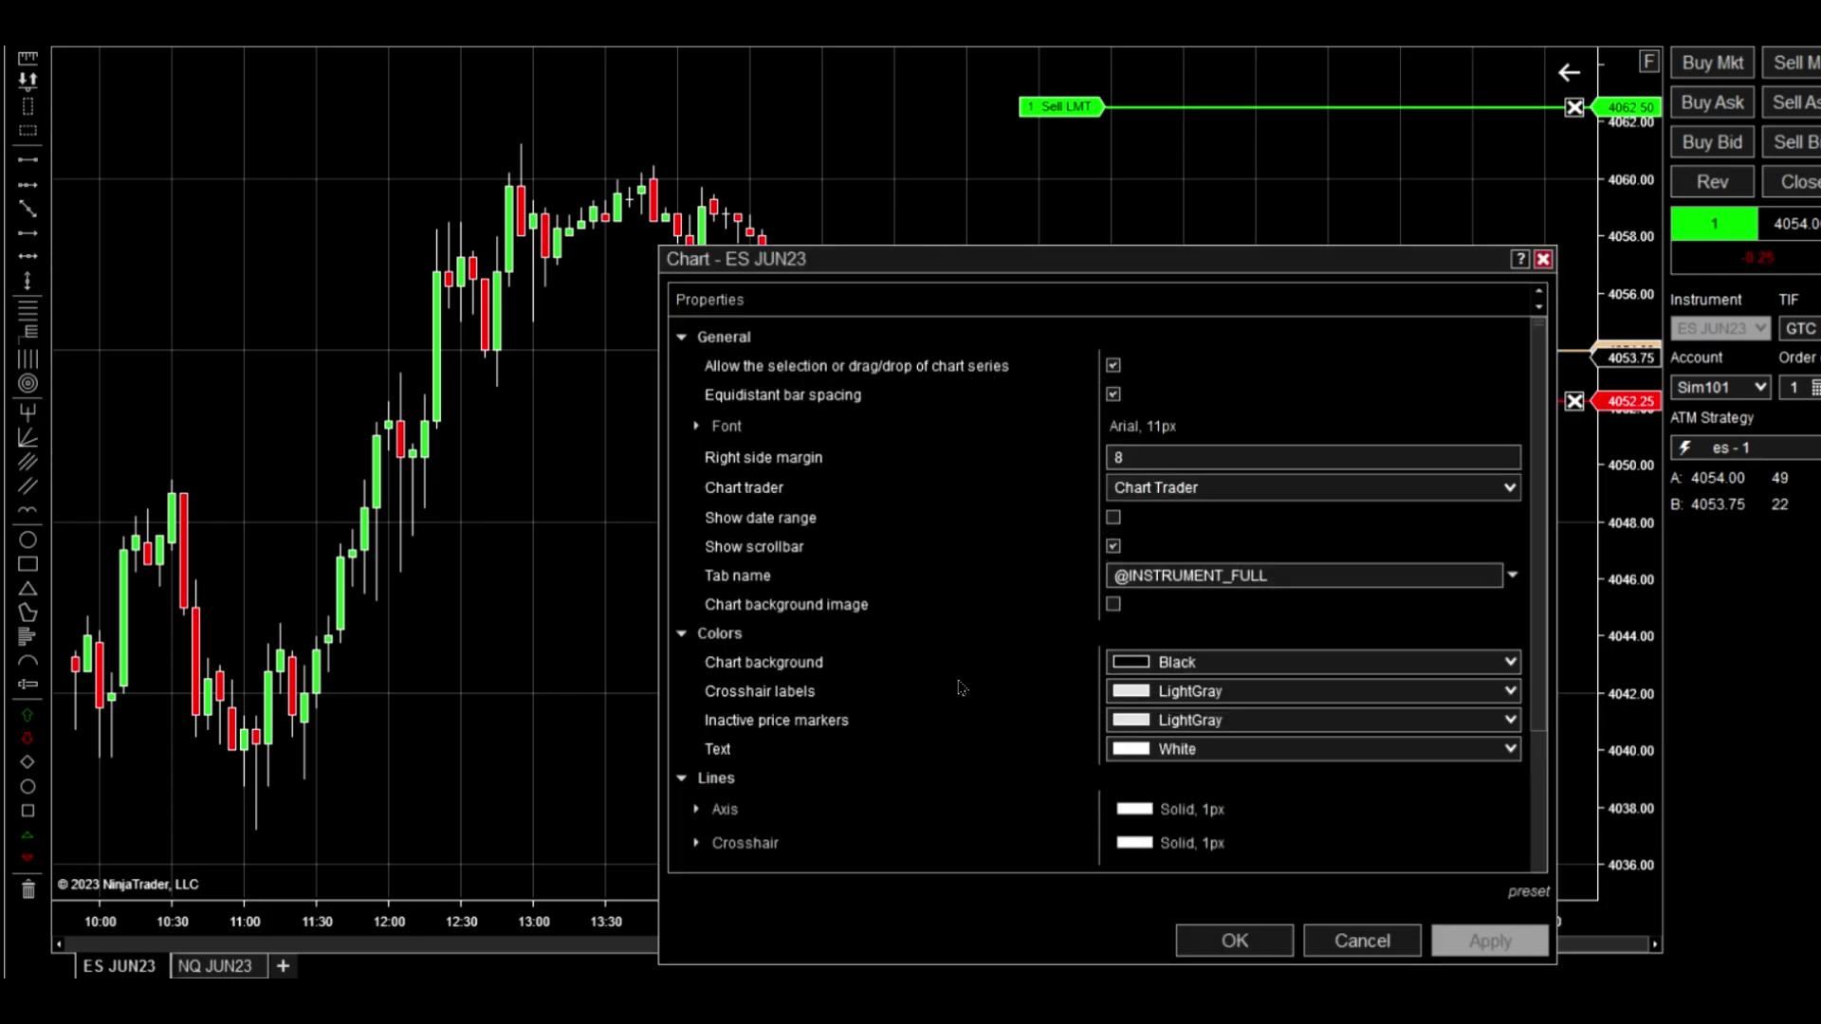
scroll(960, 687, down, 3)
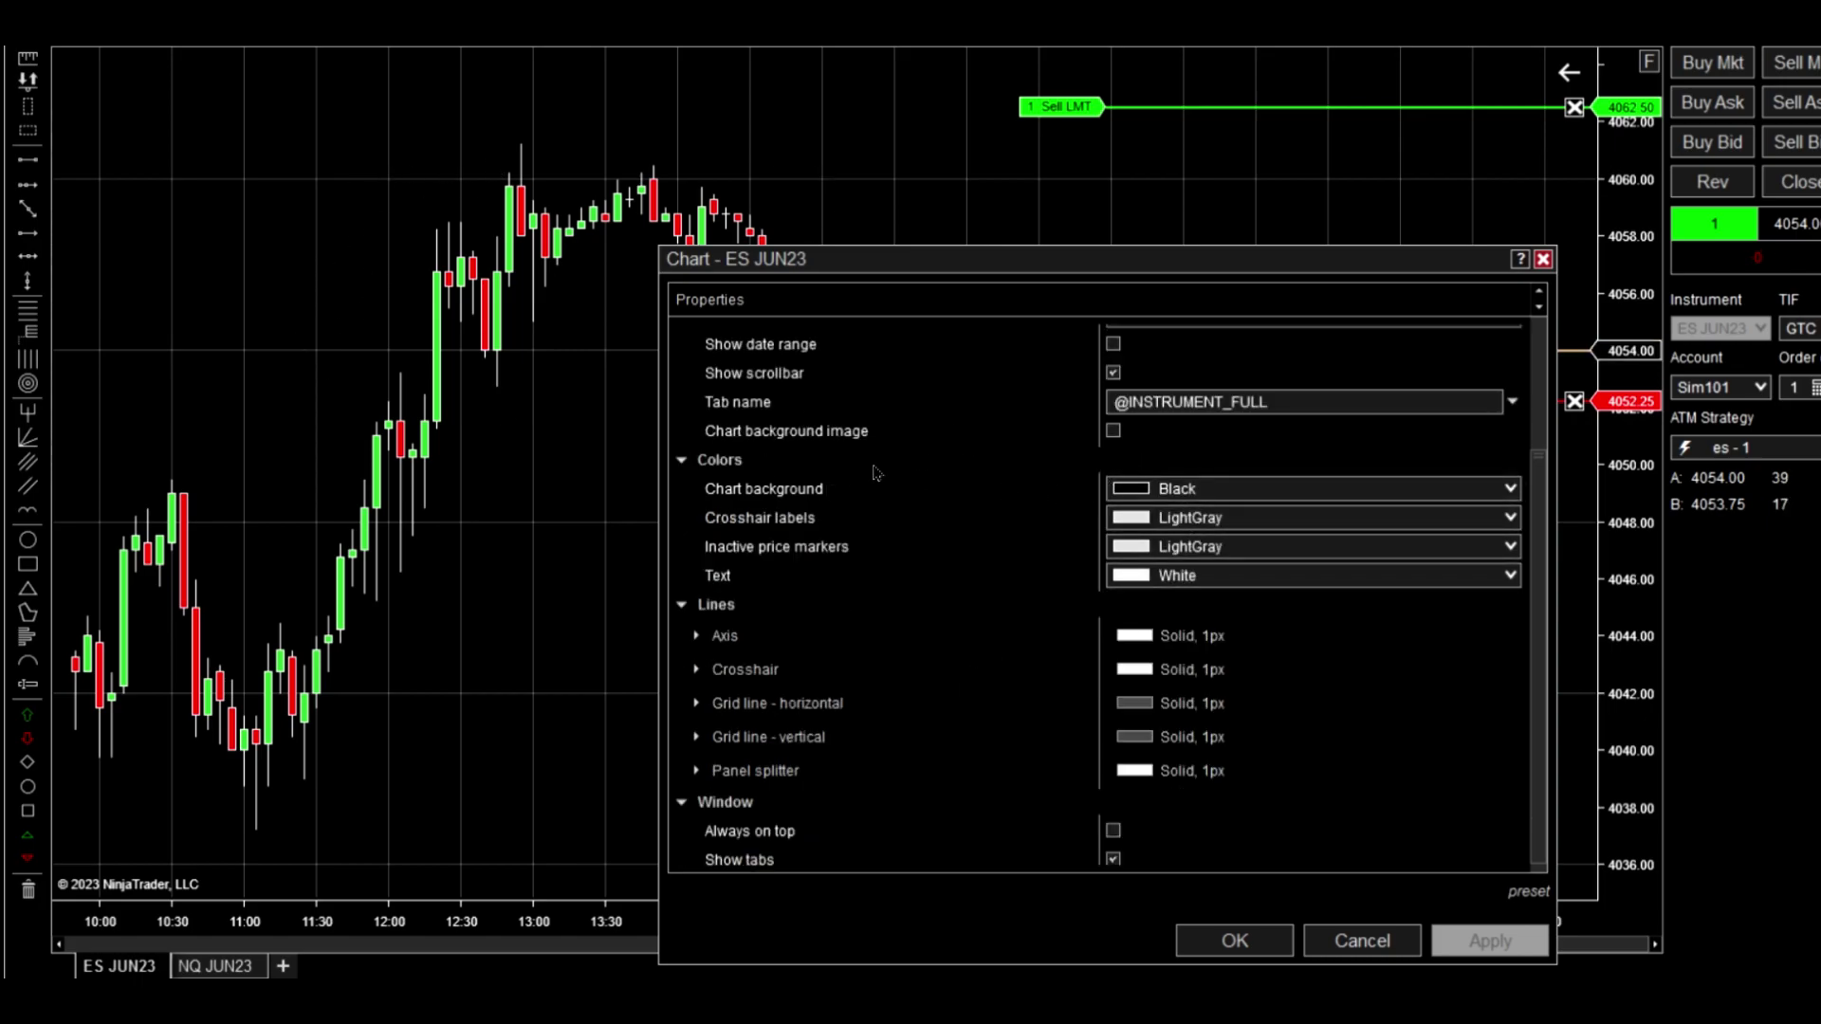
scroll(925, 683, down, 1)
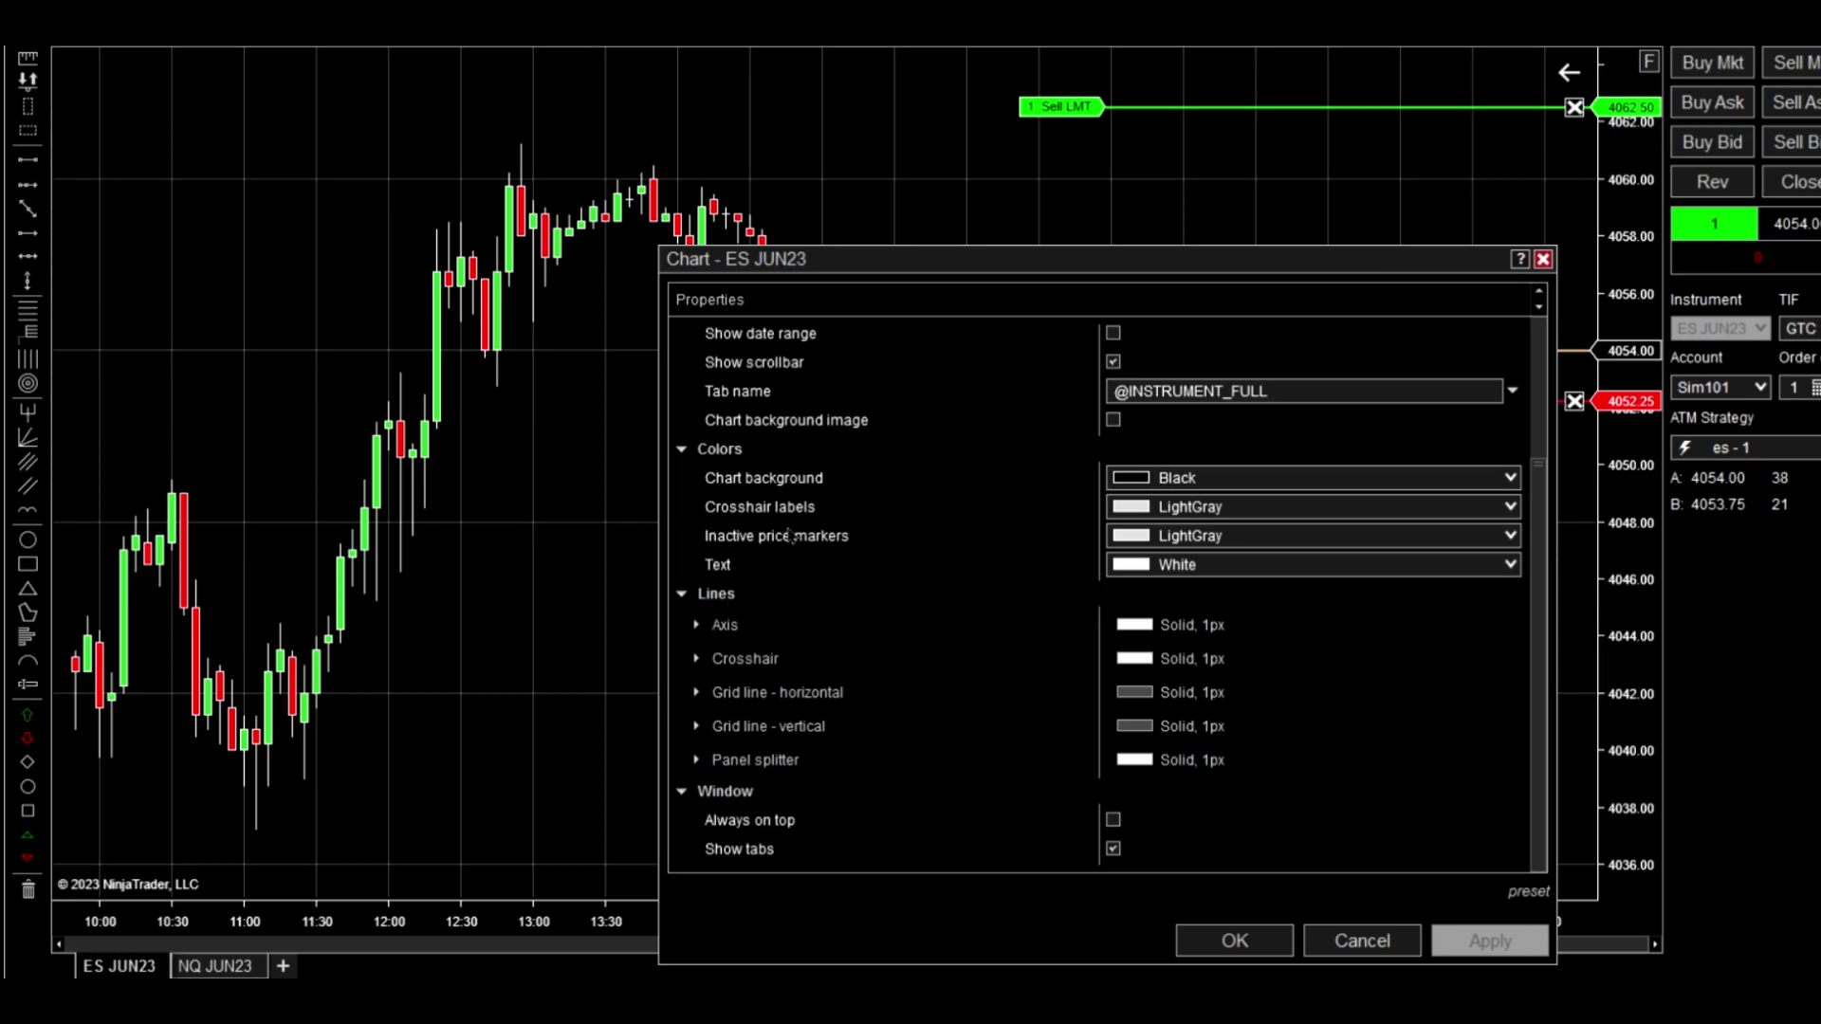
click(1256, 945)
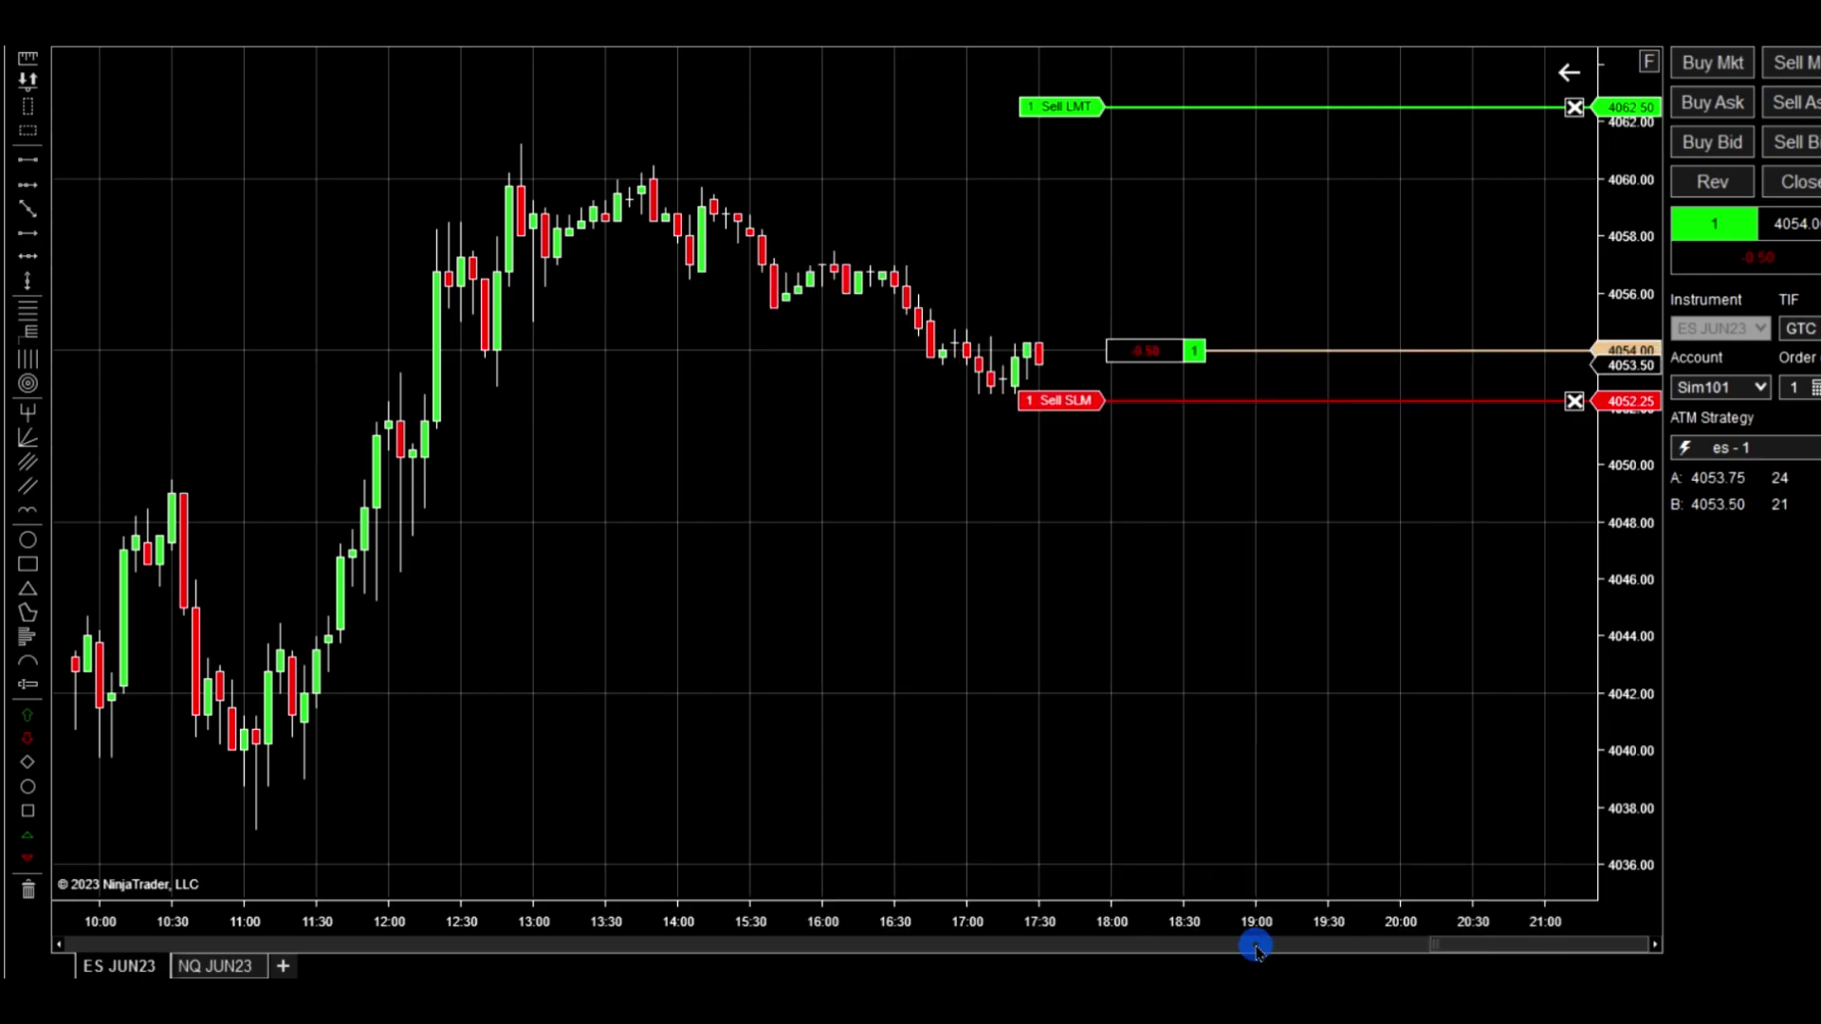
drag(1016, 723, 561, 452)
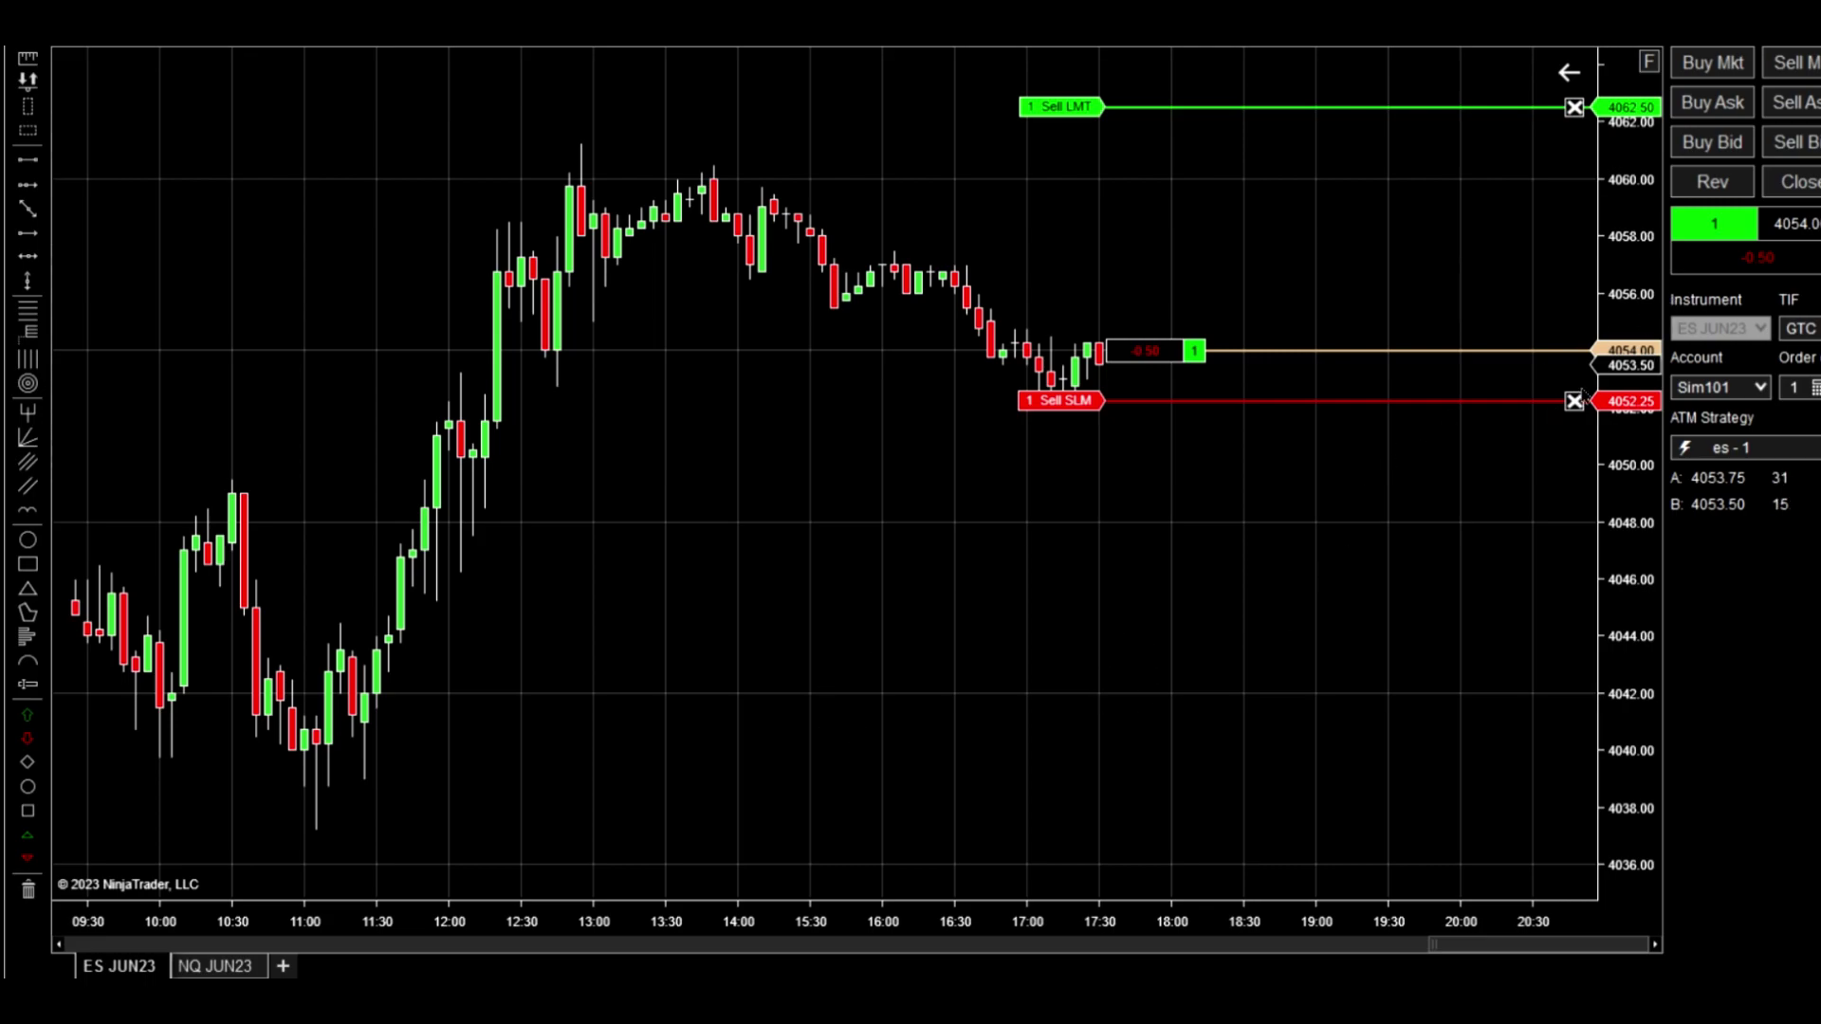
click(1574, 400)
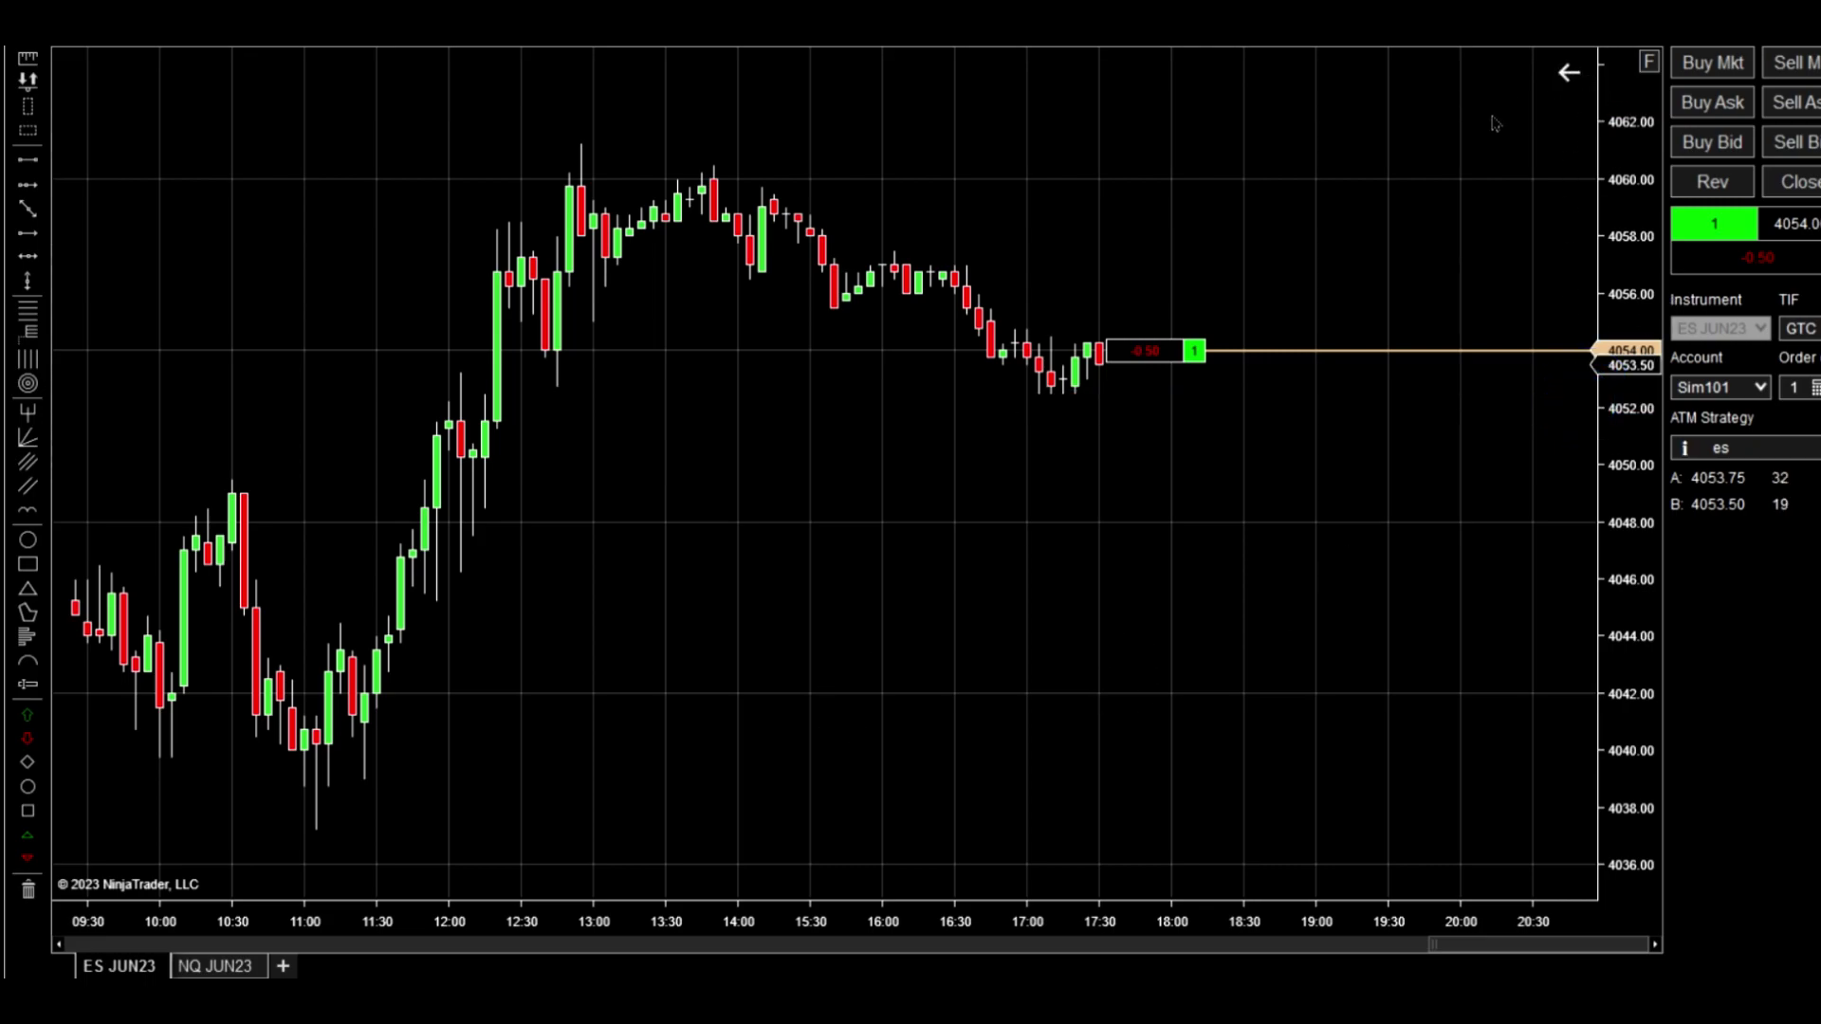